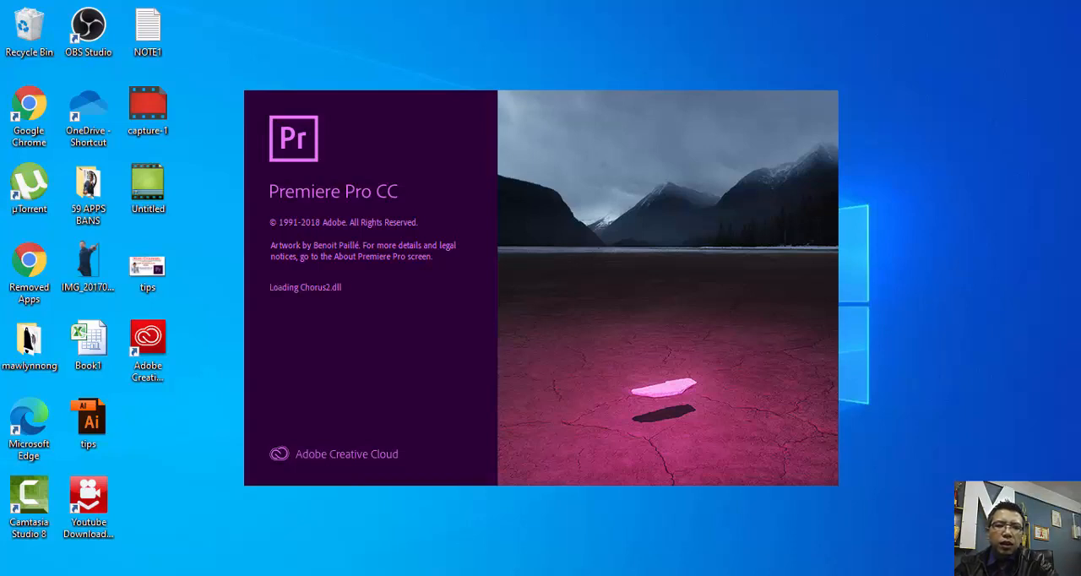
- Look over the kuki channel home page on YouTube, including its featured video and recent uploads
{"action": "mouse_move", "coordinate": [368, 575]}
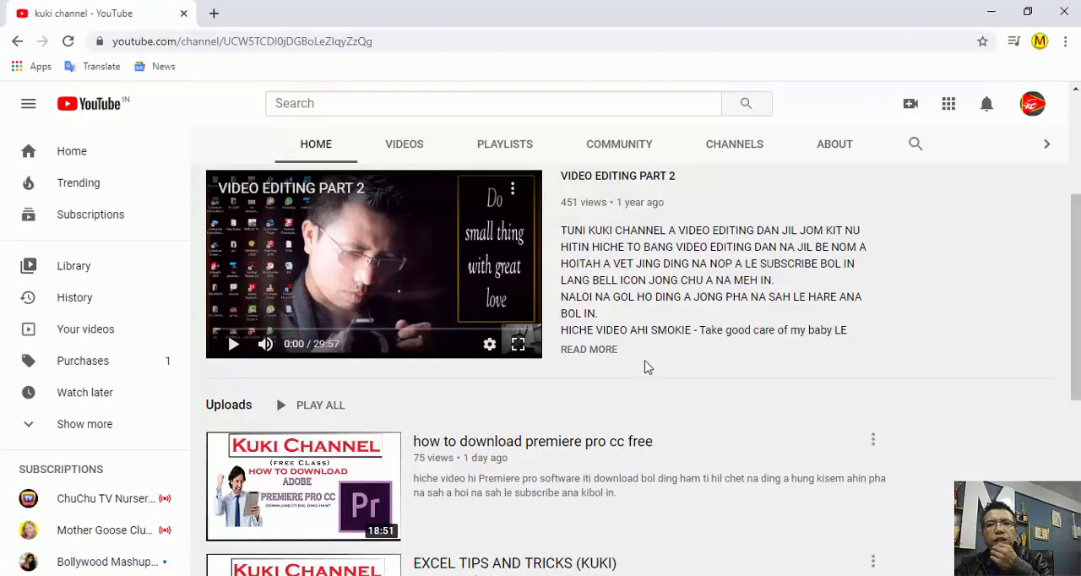
{"action": "scroll", "coordinate": [644, 365], "scroll_direction": "up", "scroll_amount": 3}
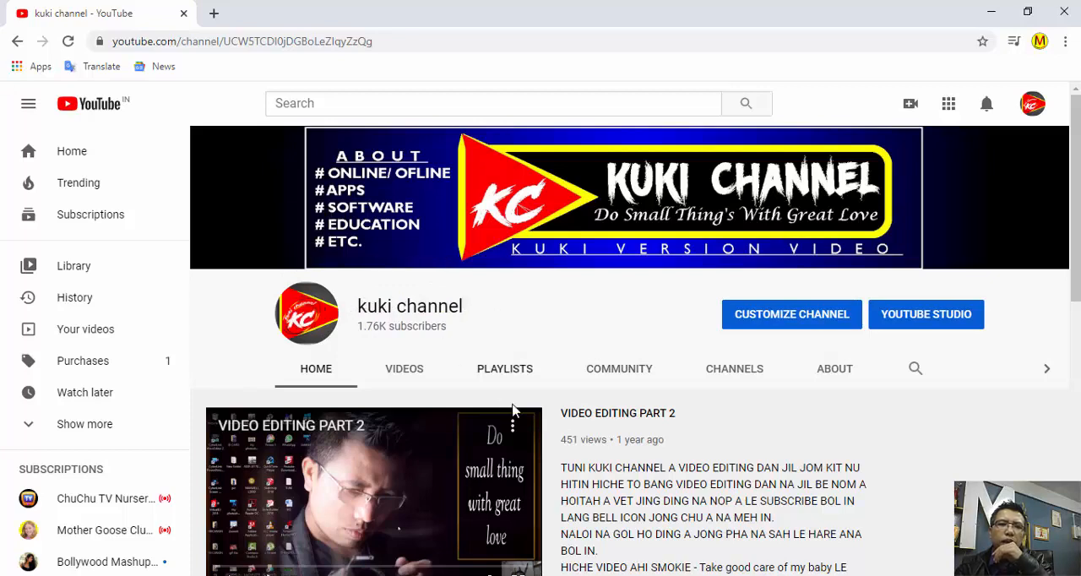
{"action": "scroll", "coordinate": [588, 418], "scroll_direction": "down", "scroll_amount": 5}
{"action": "scroll", "coordinate": [589, 422], "scroll_direction": "up", "scroll_amount": 3}
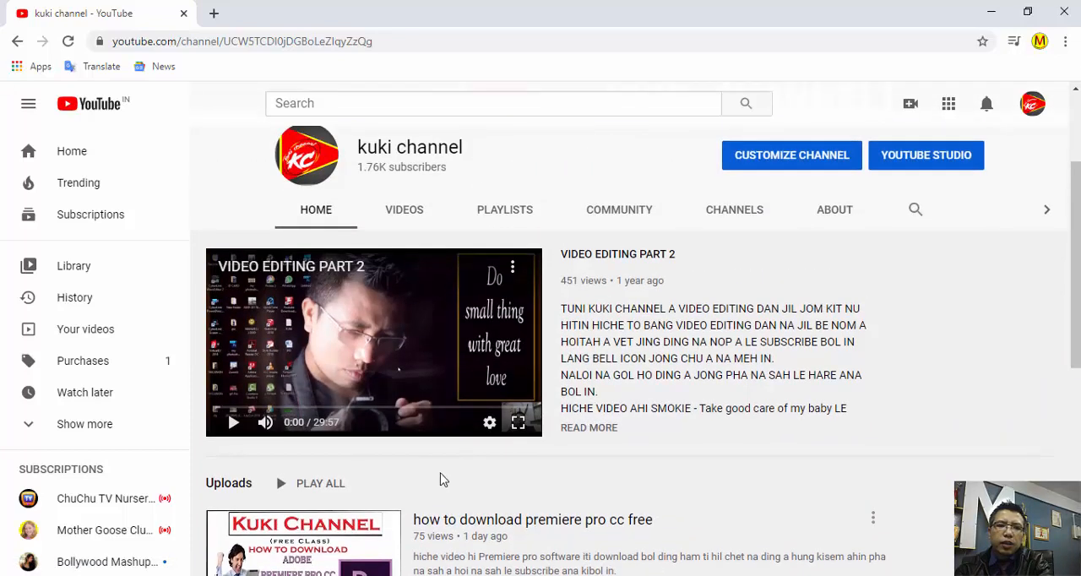
{"action": "scroll", "coordinate": [442, 477], "scroll_direction": "down", "scroll_amount": 2}
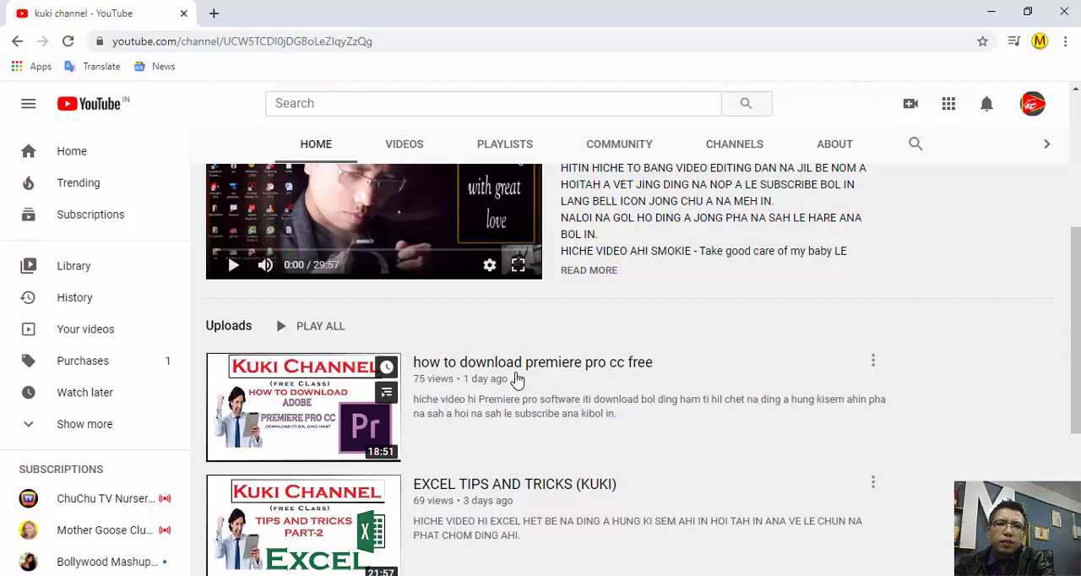
{"action": "scroll", "coordinate": [517, 380], "scroll_direction": "up", "scroll_amount": 3}
{"action": "scroll", "coordinate": [515, 378], "scroll_direction": "down", "scroll_amount": 3}
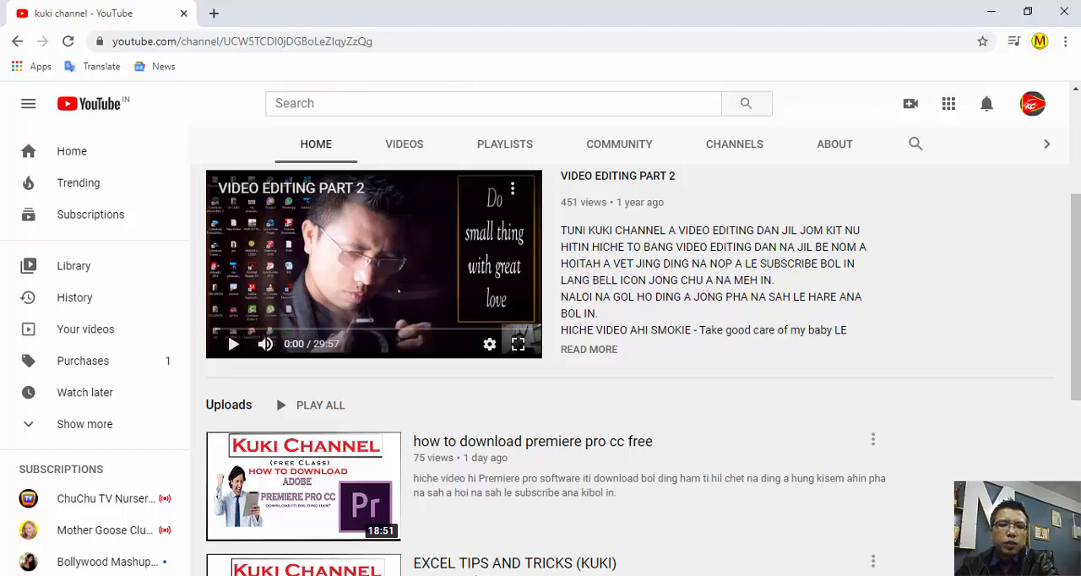
- Switch to Premiere Pro and create a new project named "video part1", overwriting the existing project of that name
{"action": "left_click", "coordinate": [408, 575]}
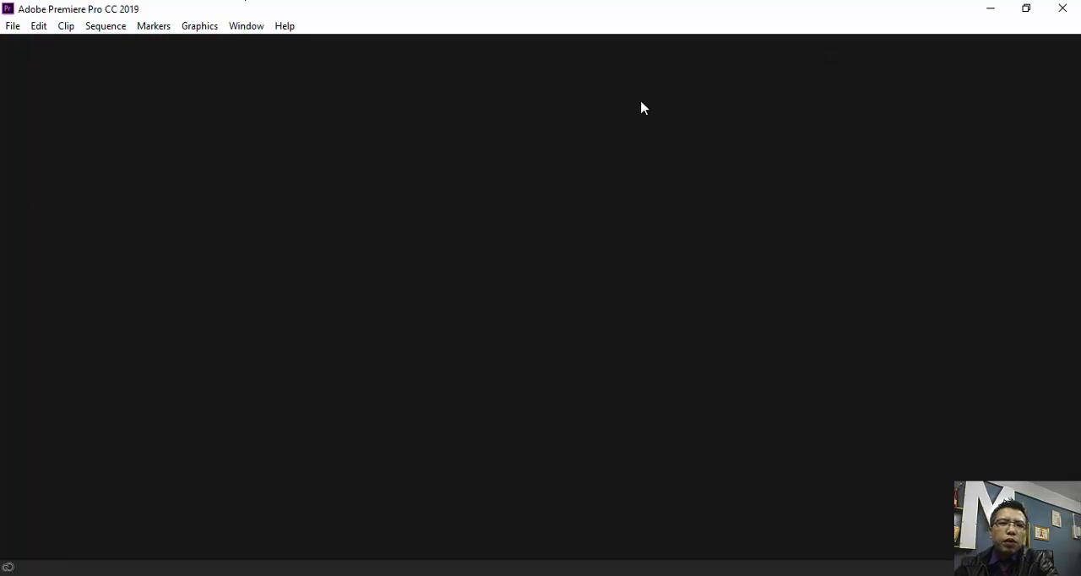
{"action": "left_click", "coordinate": [10, 26]}
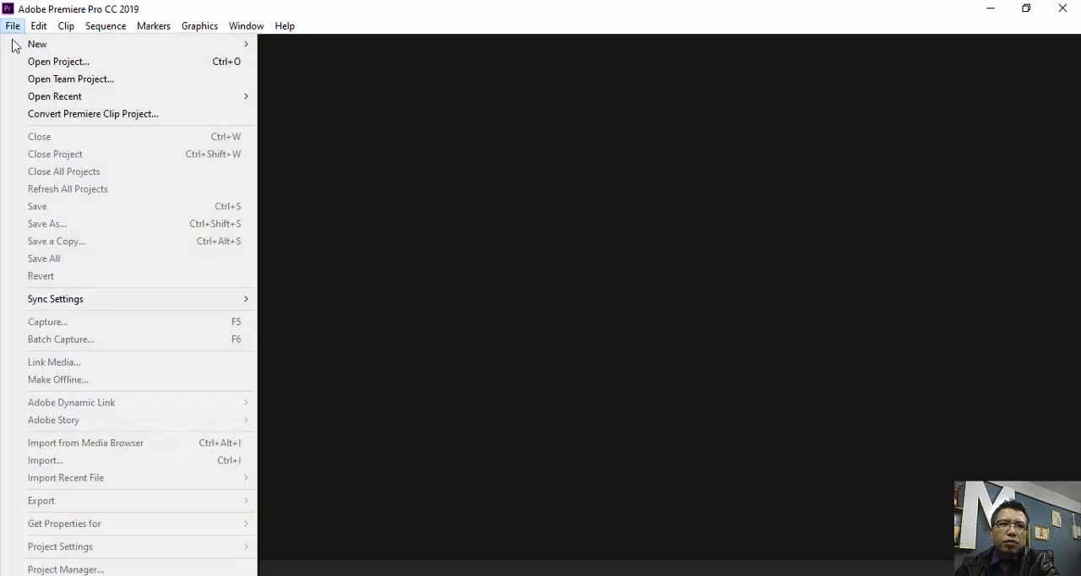
{"action": "mouse_move", "coordinate": [22, 49]}
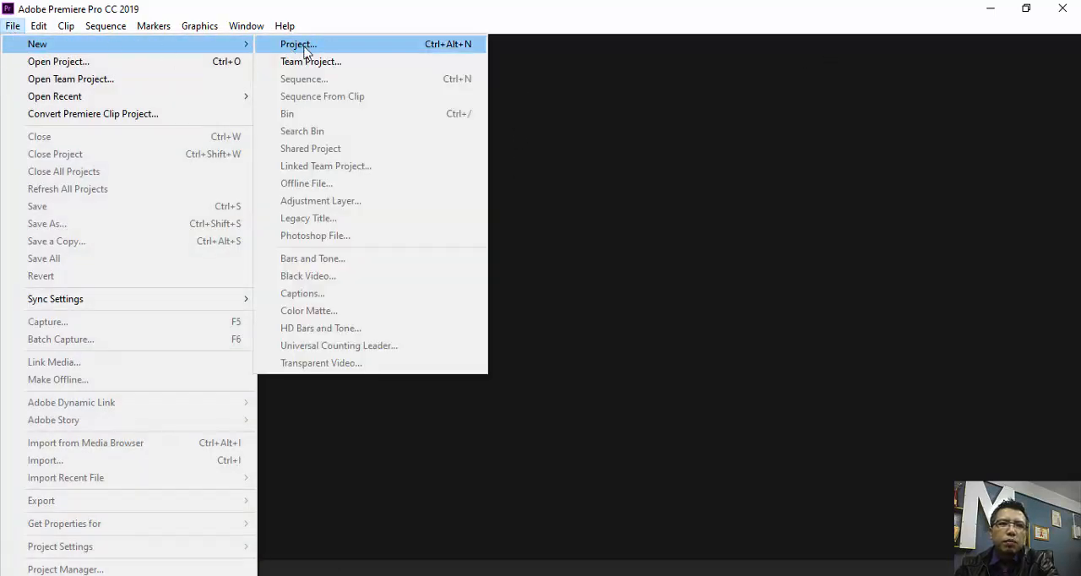
{"action": "left_click", "coordinate": [297, 45]}
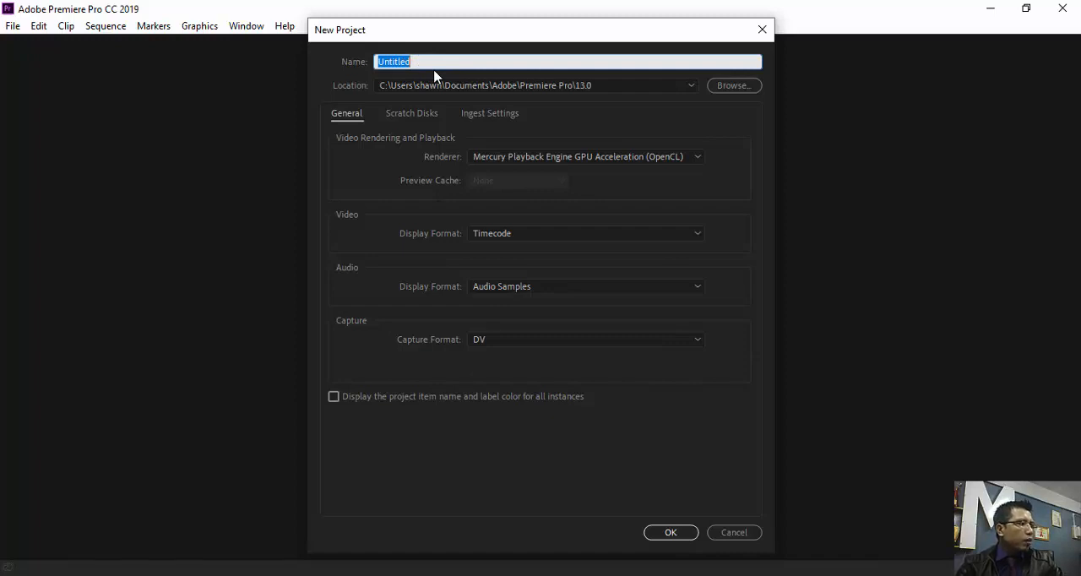
{"action": "type", "text": "vide"}
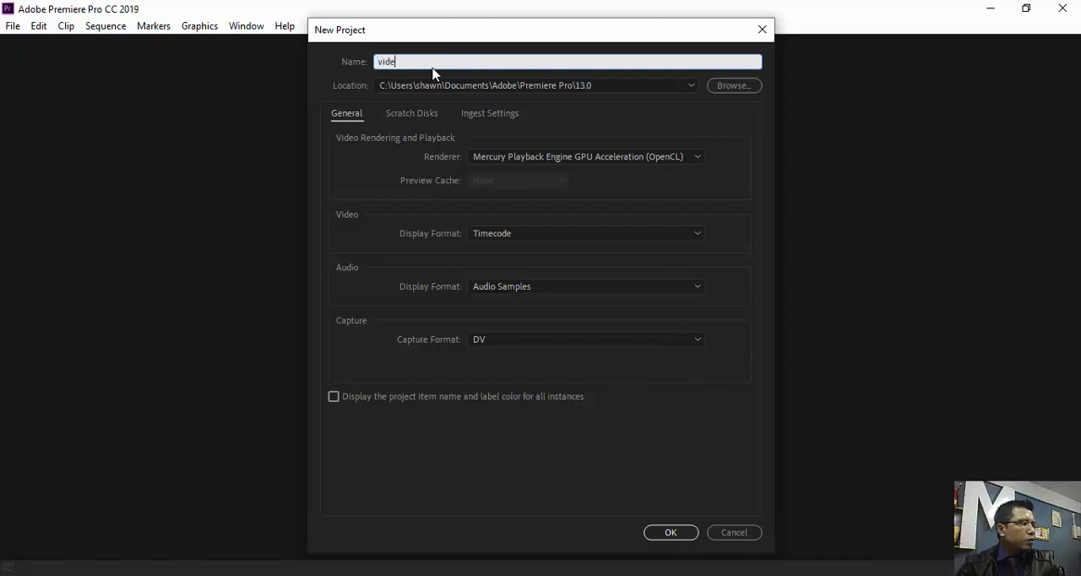
{"action": "type", "text": "o part1"}
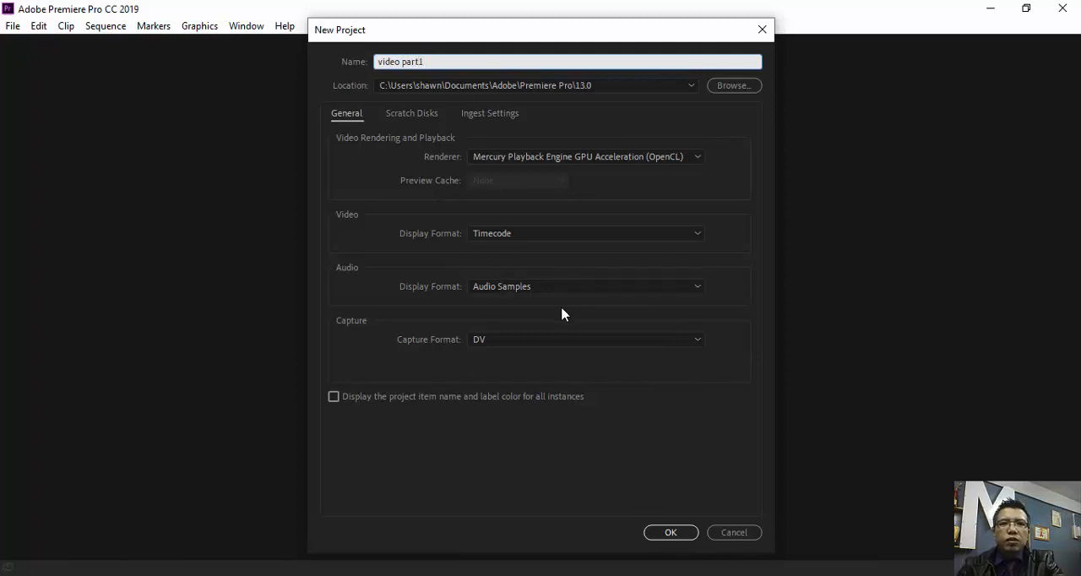
{"action": "left_click", "coordinate": [671, 534]}
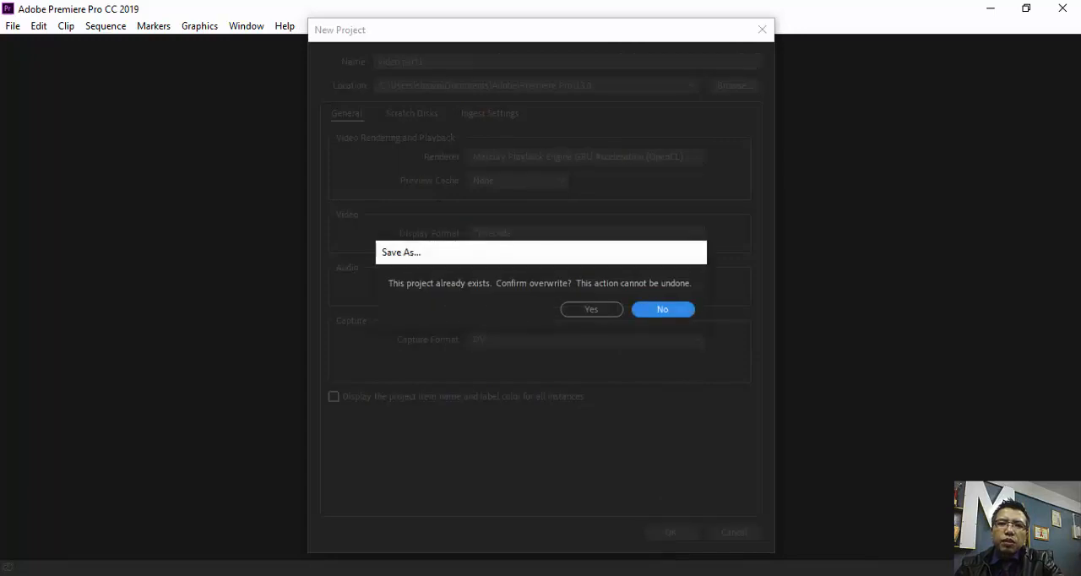
{"action": "left_click", "coordinate": [589, 308]}
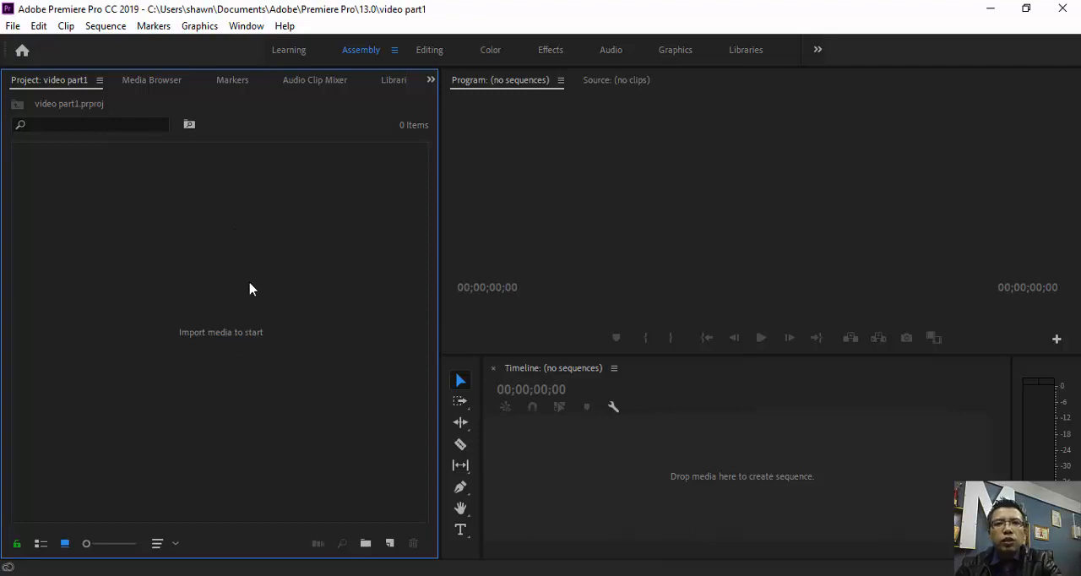
- Import the mawlynnong video and the "See You On The Otherside - The 126ers" audio from the desktop's mawlynnong folder
{"action": "double_click", "coordinate": [209, 335]}
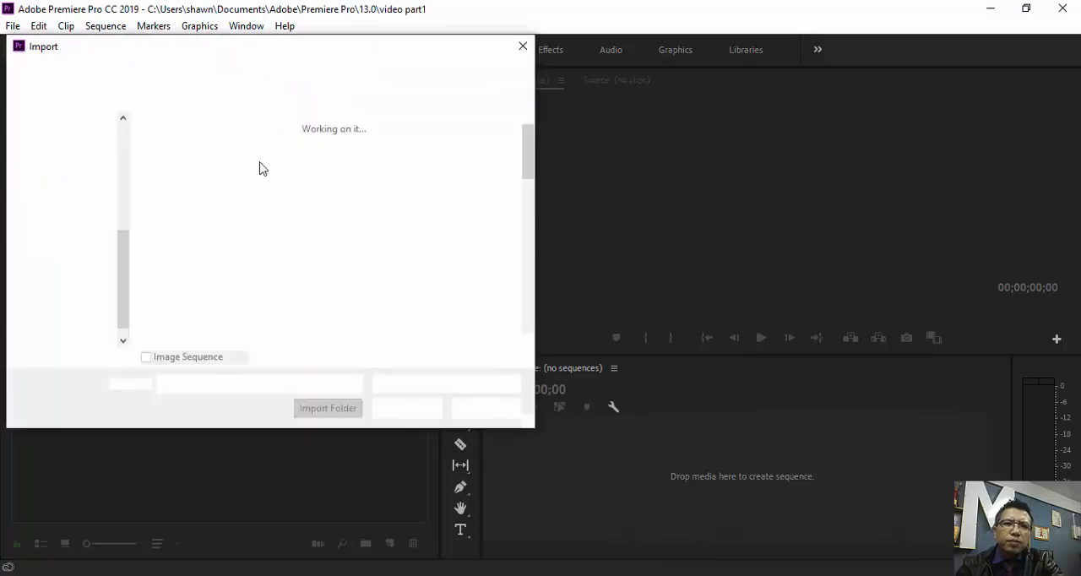
{"action": "left_click_drag", "start_coordinate": [198, 48], "coordinate": [265, 85]}
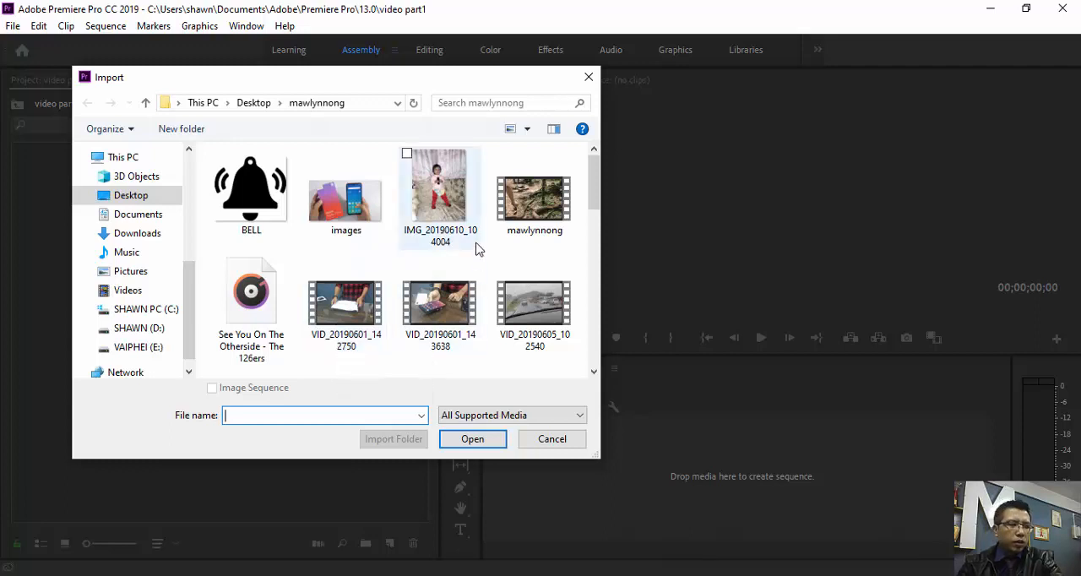
{"action": "left_click", "coordinate": [519, 213]}
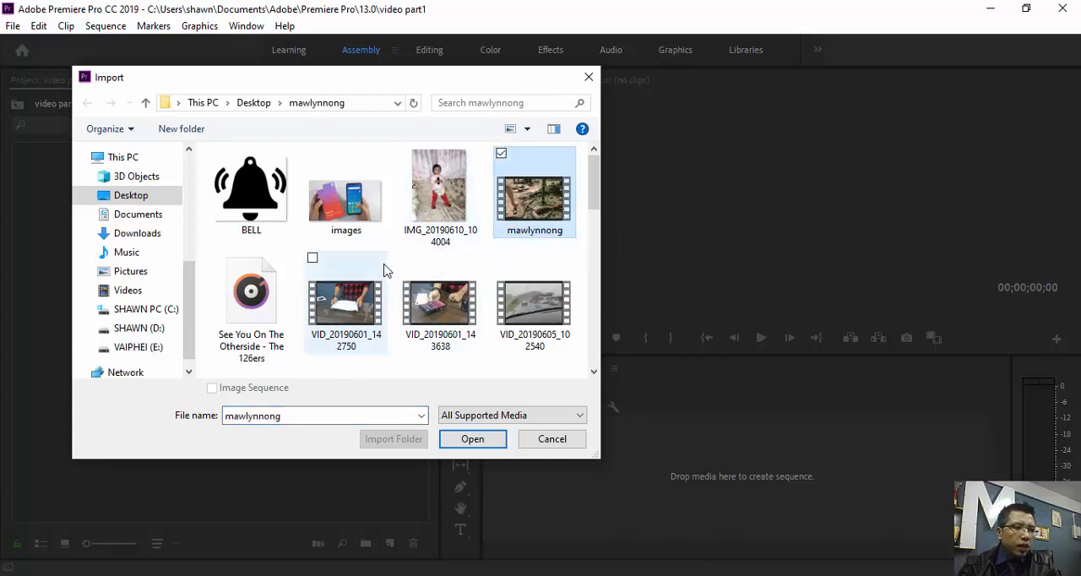
{"action": "left_click", "coordinate": [266, 310]}
{"action": "key", "text": "Delete"}
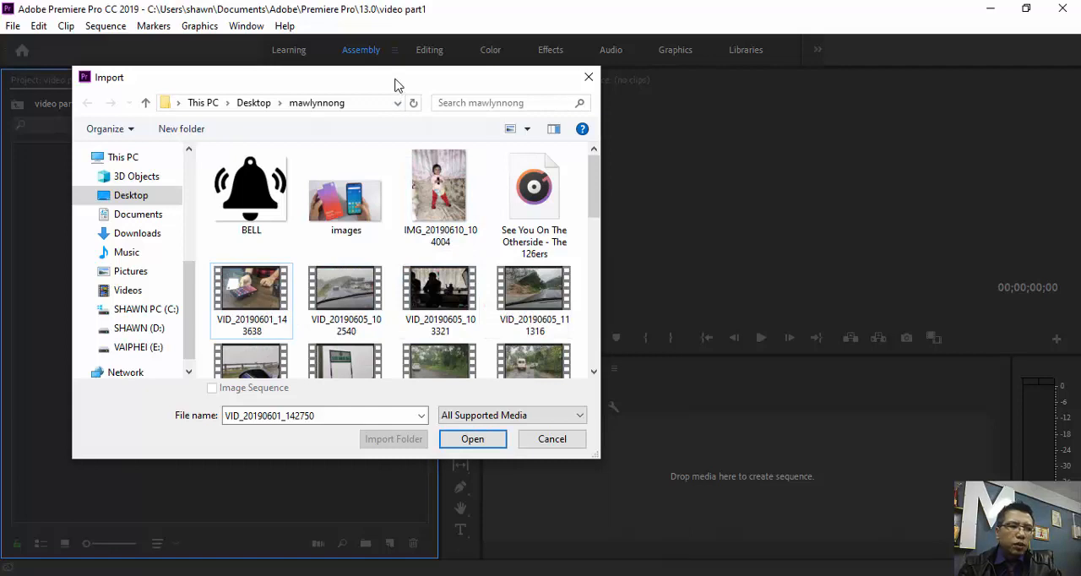
{"action": "left_click_drag", "start_coordinate": [398, 85], "coordinate": [391, 112]}
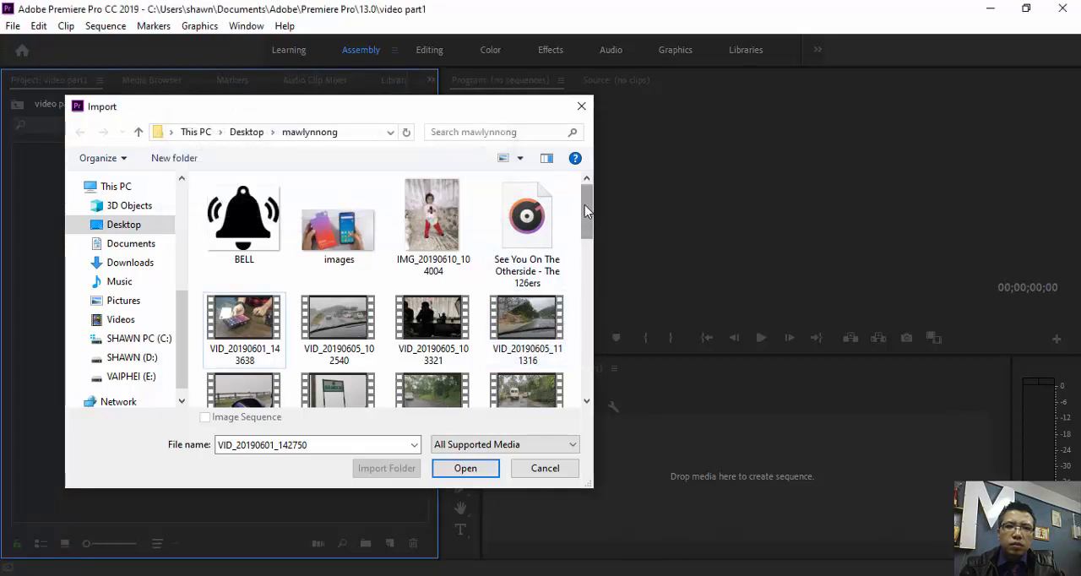
{"action": "mouse_move", "coordinate": [588, 206]}
{"action": "left_mouse_down"}
{"action": "mouse_move", "coordinate": [588, 218]}
{"action": "mouse_move", "coordinate": [590, 195]}
{"action": "left_mouse_up"}
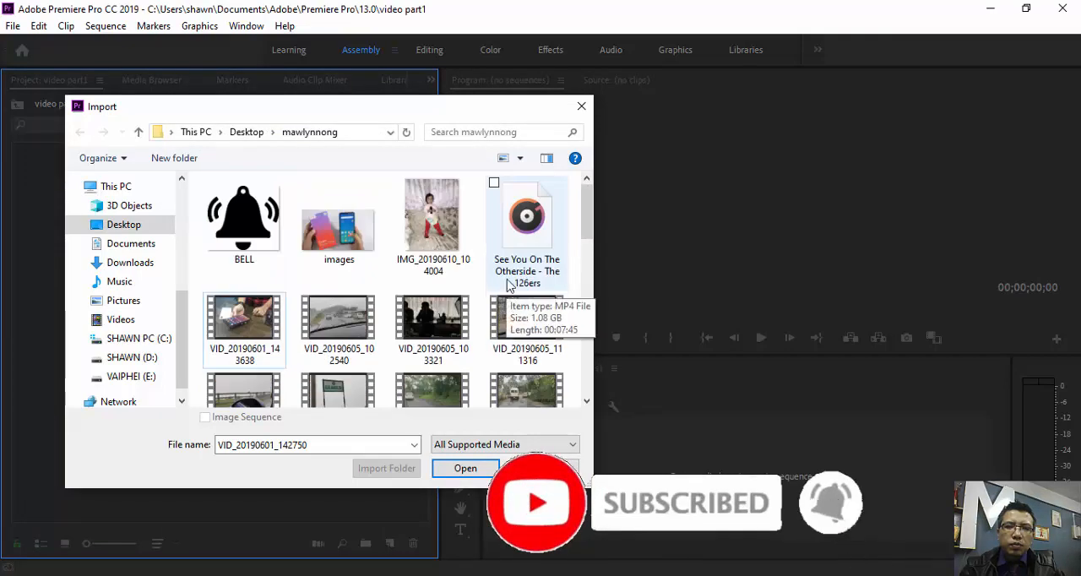
{"action": "scroll", "coordinate": [456, 312], "scroll_direction": "down", "scroll_amount": 5}
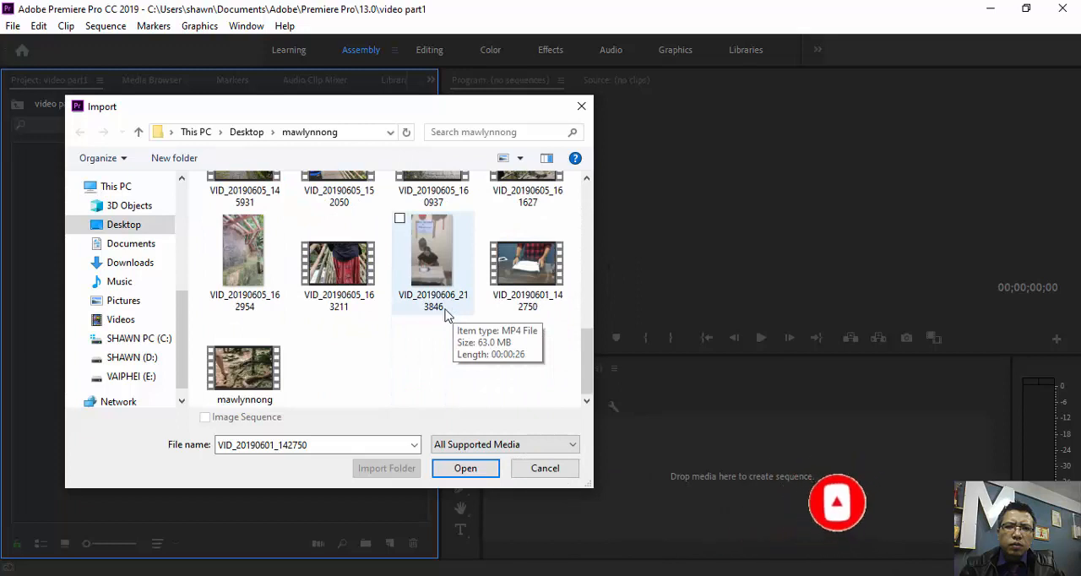
{"action": "left_click", "coordinate": [243, 369]}
{"action": "scroll", "coordinate": [519, 380], "scroll_direction": "up", "scroll_amount": 5}
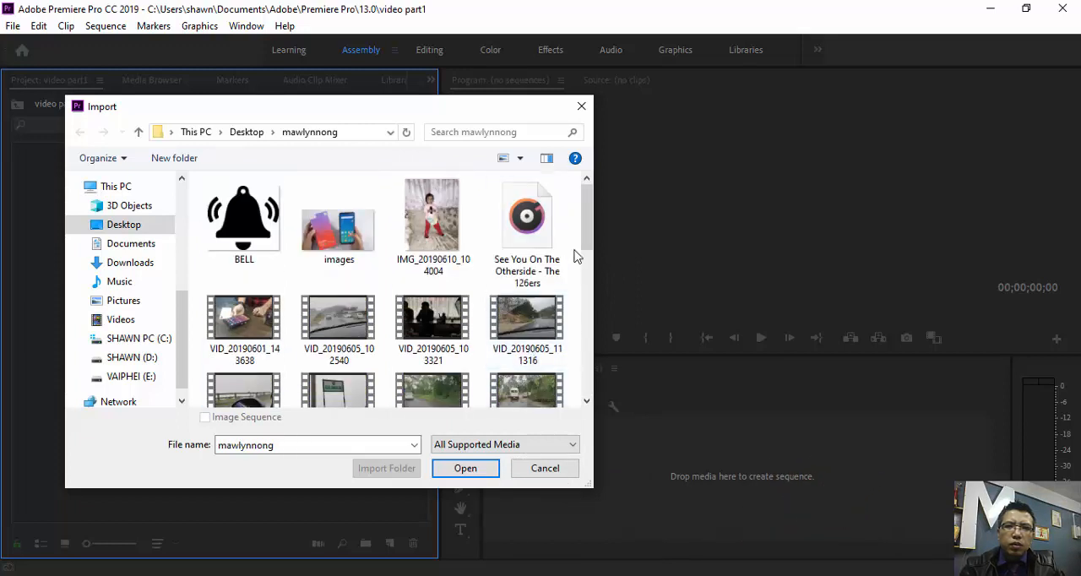
{"action": "left_click", "coordinate": [550, 239], "text": "ctrl"}
{"action": "left_click", "coordinate": [476, 468]}
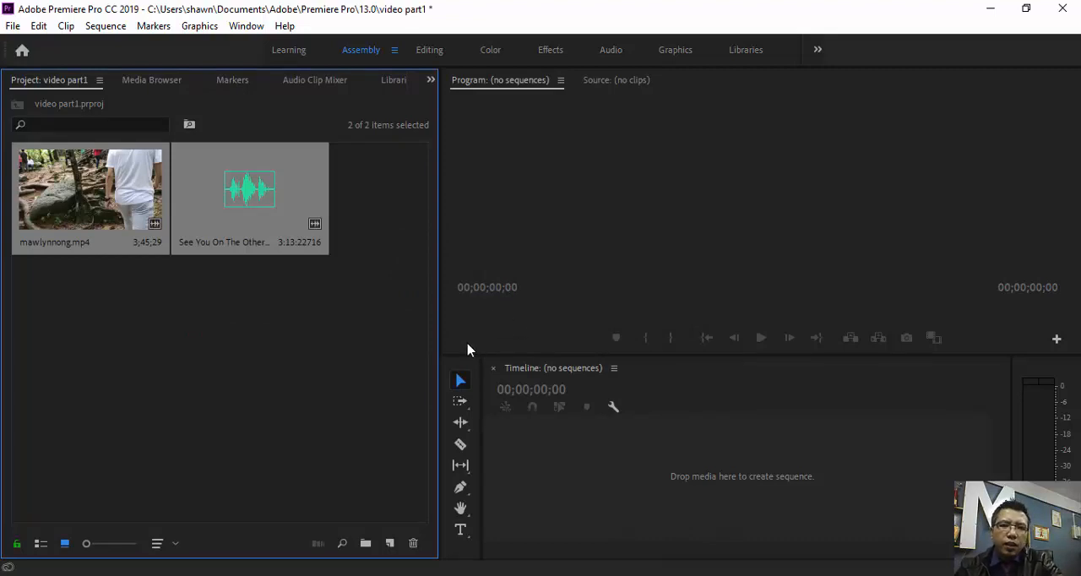
- Place only the mawlynnong.mp4 clip in the empty timeline to create a sequence from it
{"action": "left_click", "coordinate": [274, 332]}
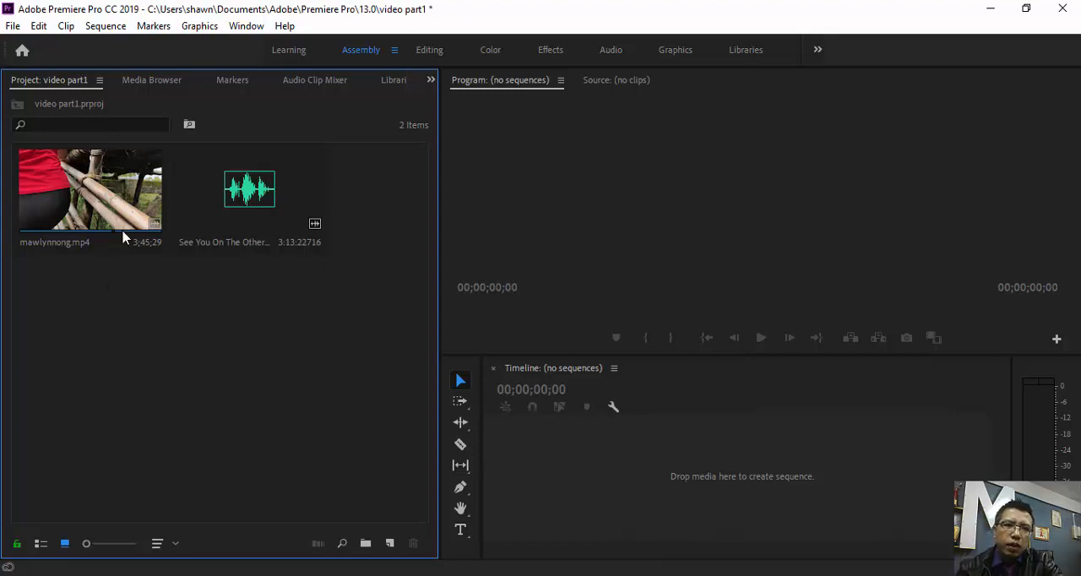
{"action": "left_click", "coordinate": [89, 203]}
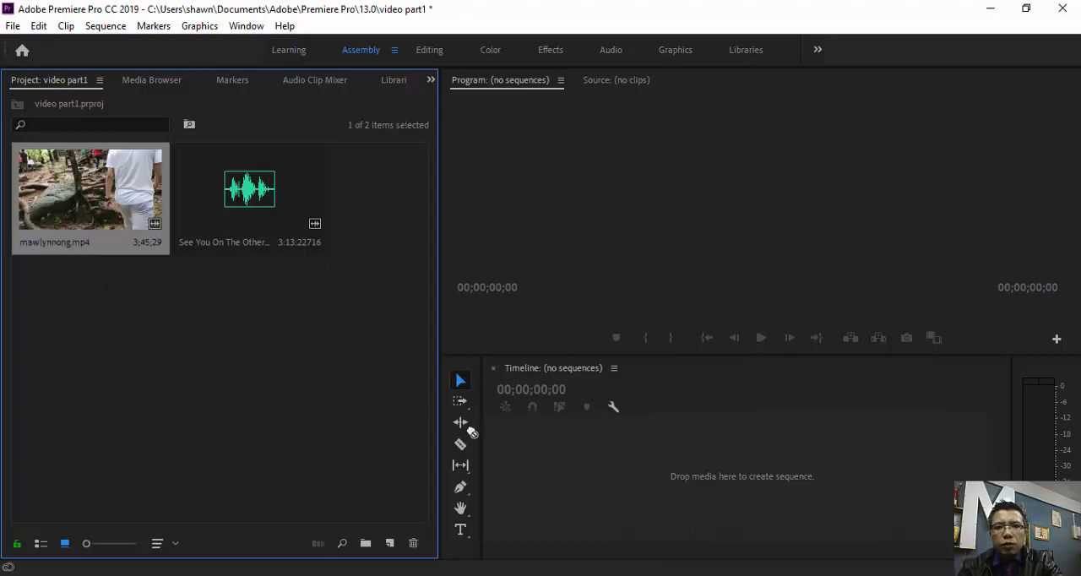
{"action": "left_click_drag", "start_coordinate": [473, 431], "coordinate": [647, 492]}
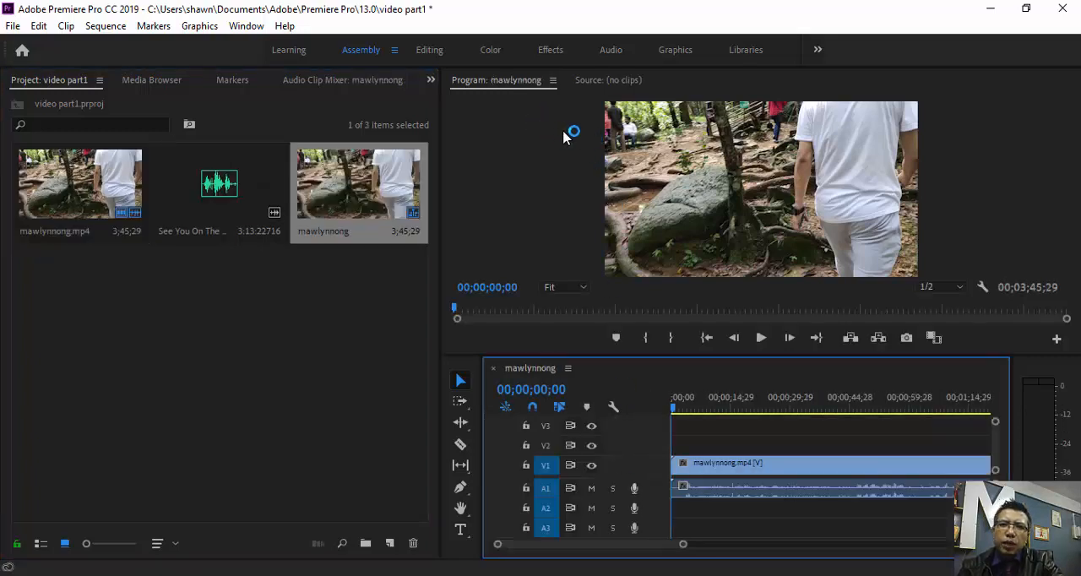
- Separate the Source monitor from the Program monitor and dock it as its own panel beside it
{"action": "left_click", "coordinate": [589, 81]}
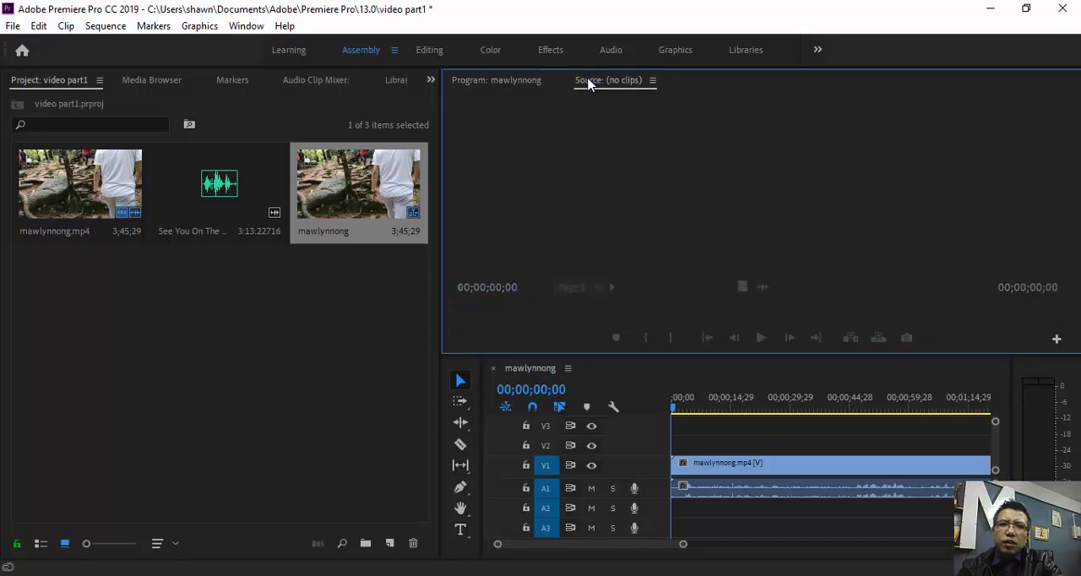
{"action": "left_click", "coordinate": [517, 82]}
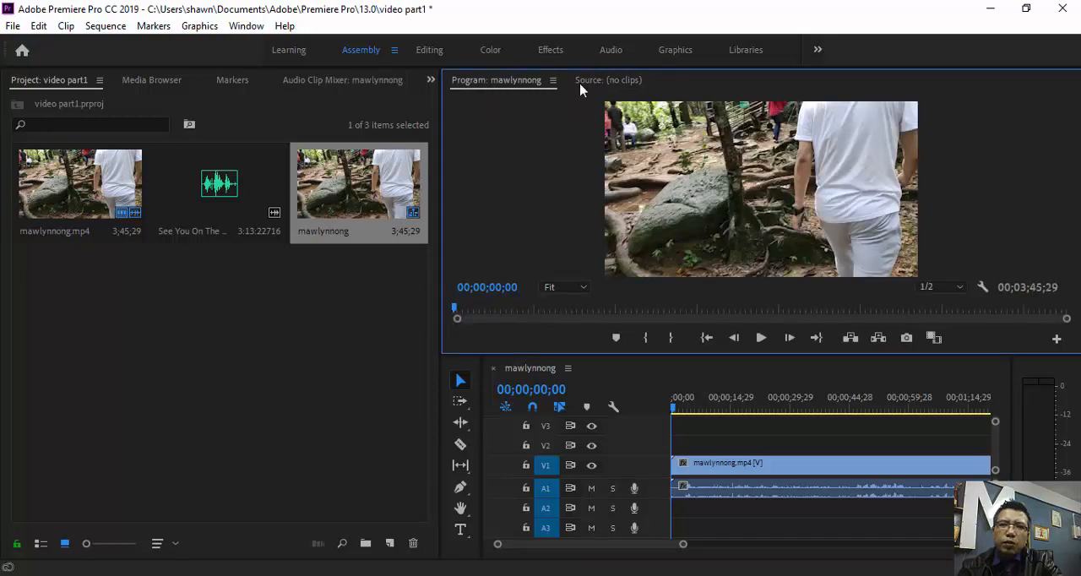
{"action": "left_click_drag", "start_coordinate": [588, 81], "coordinate": [446, 193]}
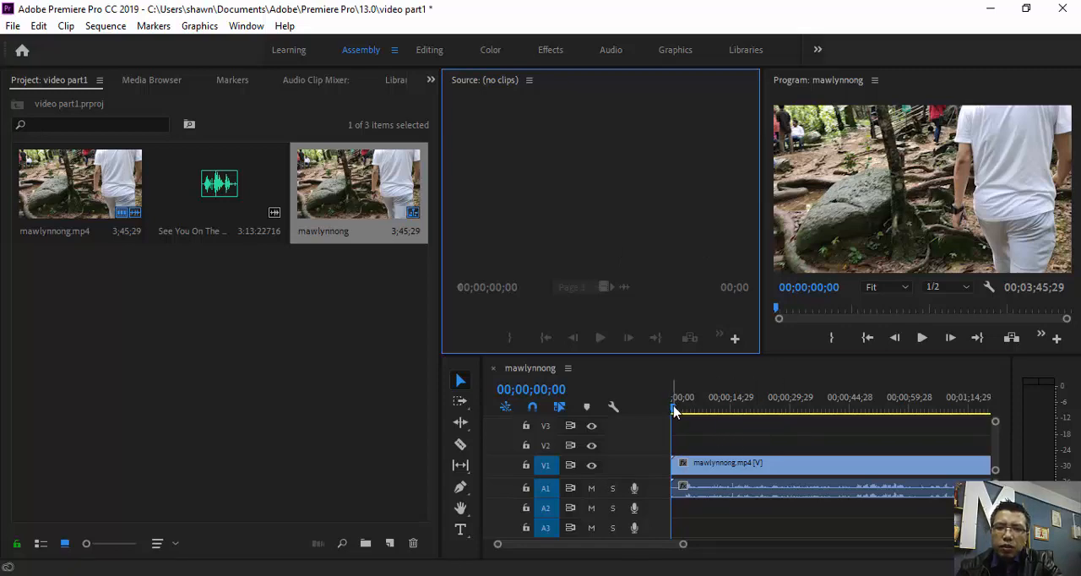
- Move the playhead to 00;00;59;28 and split the mawlynnong.mp4 clip there with the Razor tool
{"action": "left_click_drag", "start_coordinate": [674, 412], "coordinate": [912, 453]}
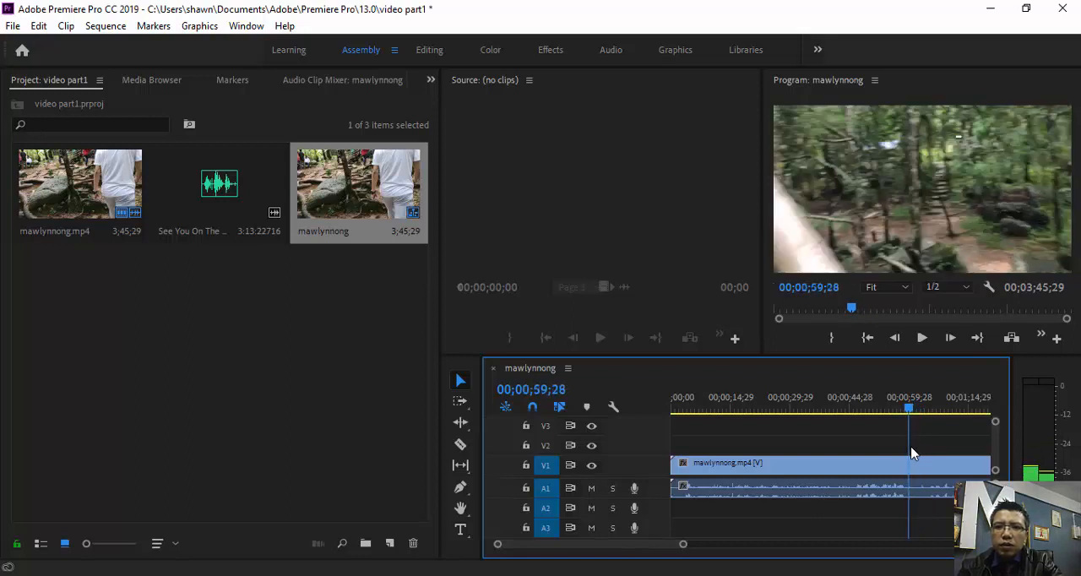
{"action": "left_click", "coordinate": [460, 446]}
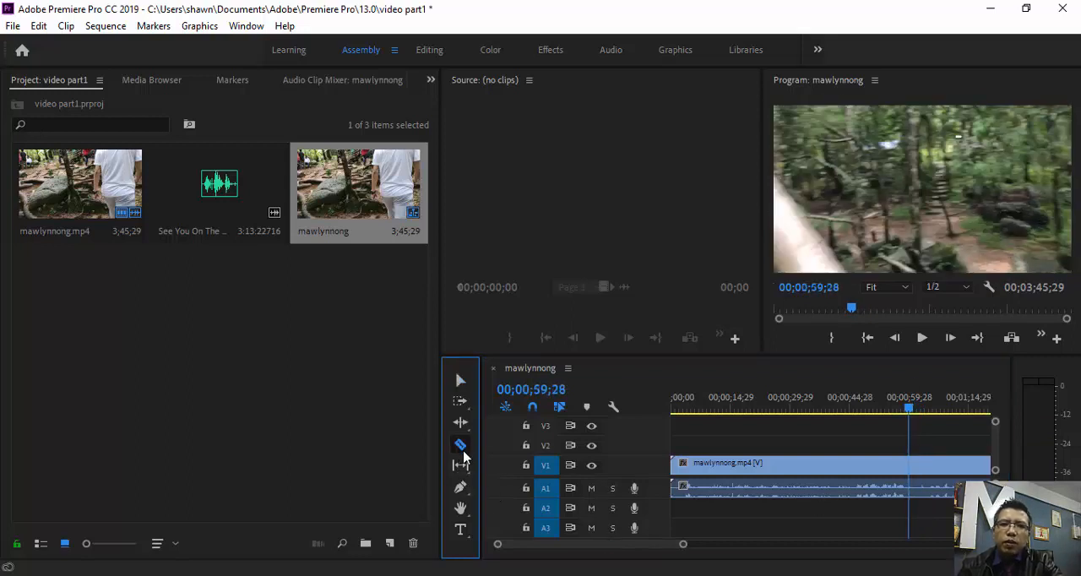
{"action": "left_click", "coordinate": [911, 472]}
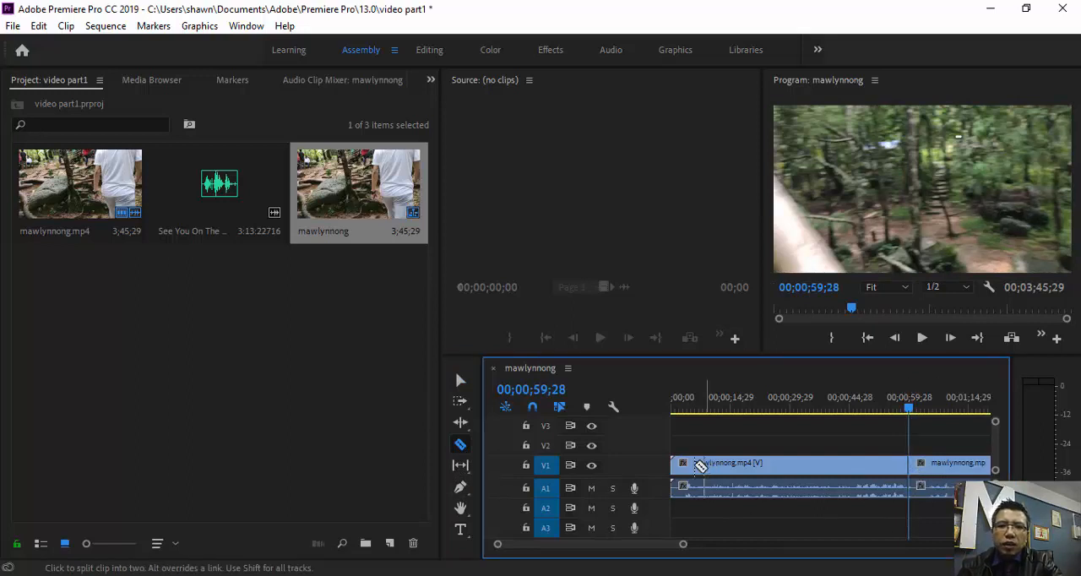
- Delete the first segment of the mawlynnong.mp4 clip, before the cut, together with its linked audio
{"action": "left_click", "coordinate": [460, 380]}
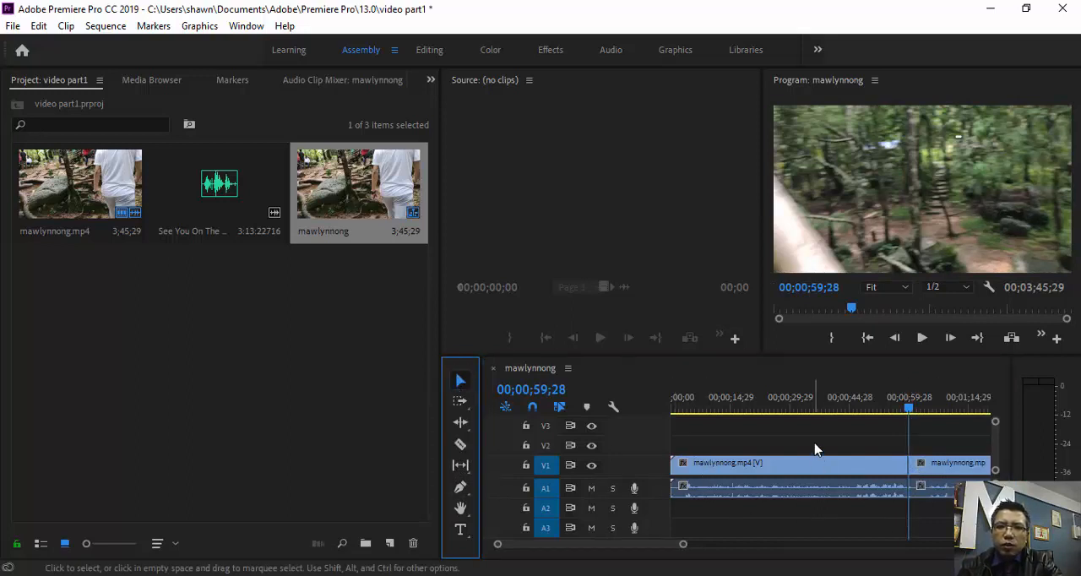
{"action": "left_click", "coordinate": [809, 466]}
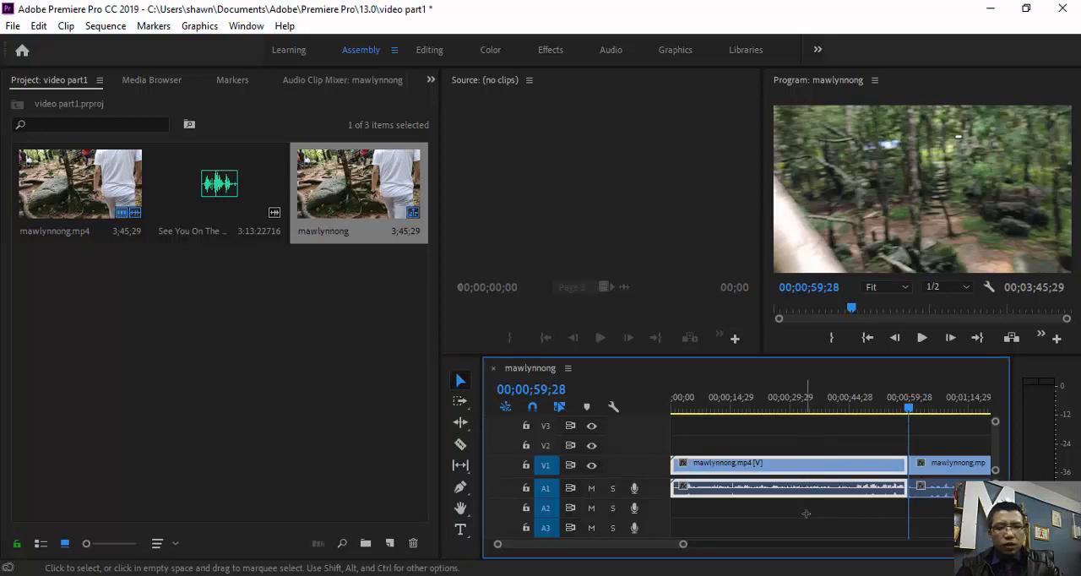
{"action": "key", "text": "Delete"}
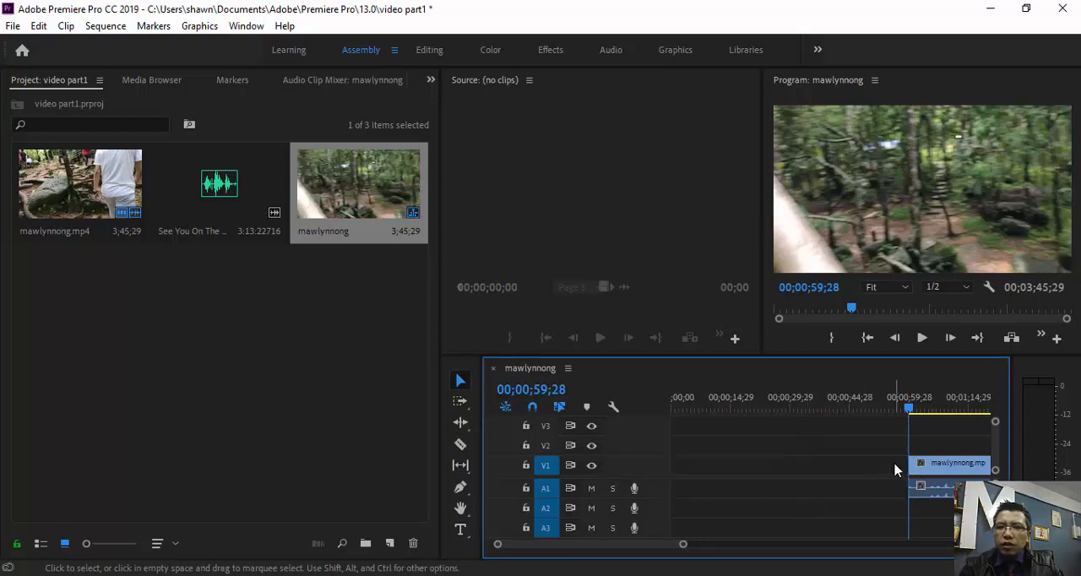
- Move the remaining mawlynnong.mp4 clip to the start of the timeline and split it at 00;00;05;17 with the Razor tool
{"action": "left_click_drag", "start_coordinate": [895, 465], "coordinate": [639, 491]}
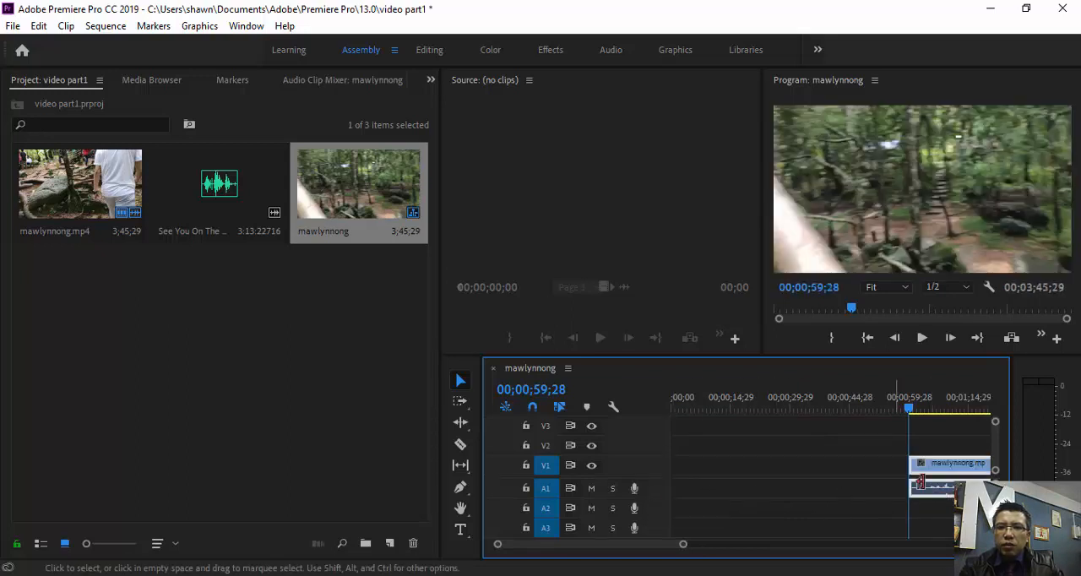
{"action": "left_click_drag", "start_coordinate": [935, 498], "coordinate": [710, 496]}
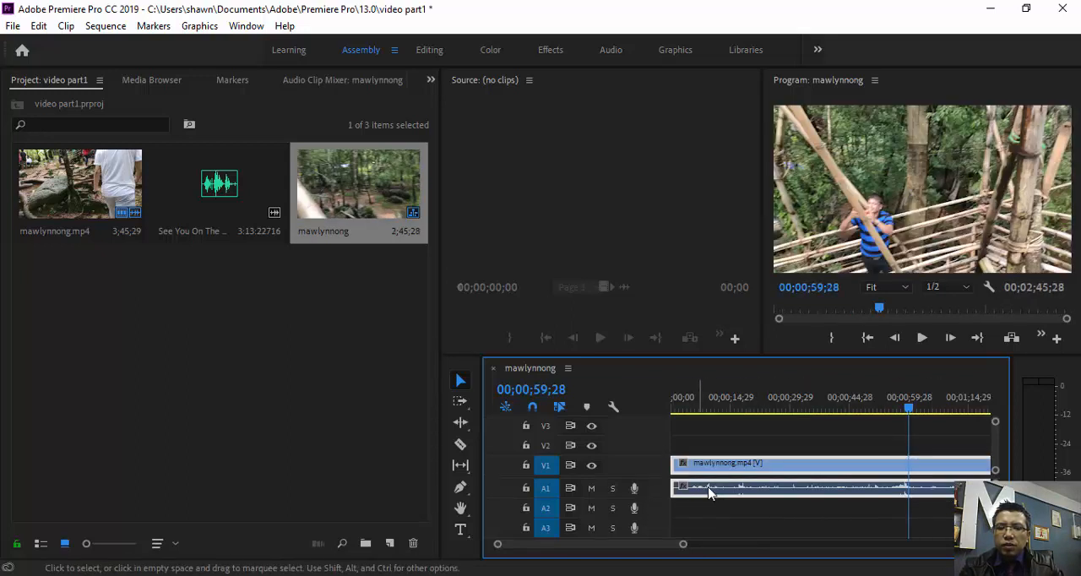
{"action": "left_click_drag", "start_coordinate": [909, 410], "coordinate": [695, 452]}
{"action": "left_click_drag", "start_coordinate": [695, 446], "coordinate": [694, 451]}
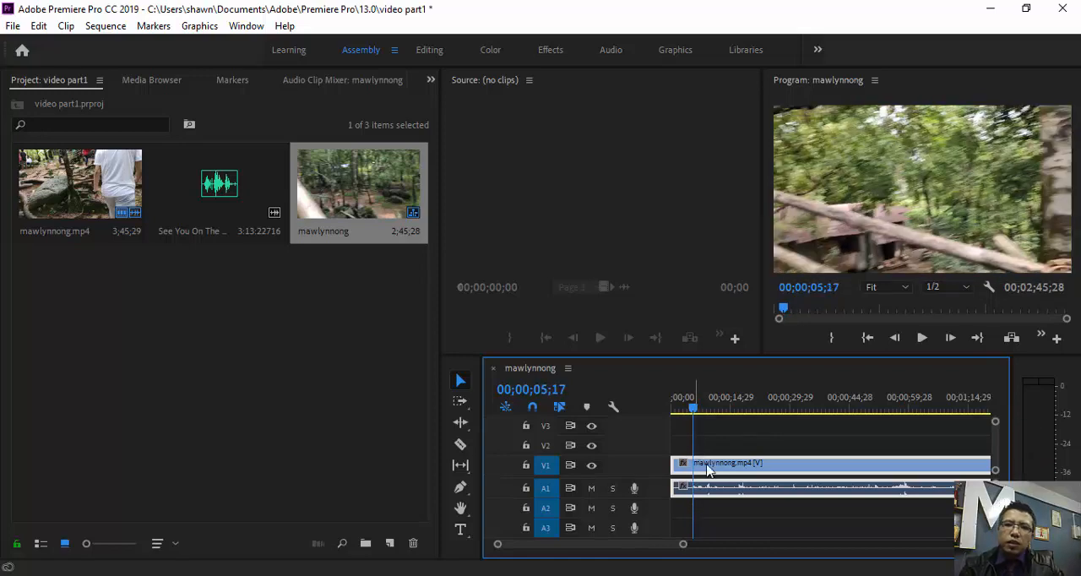
{"action": "left_click", "coordinate": [460, 445]}
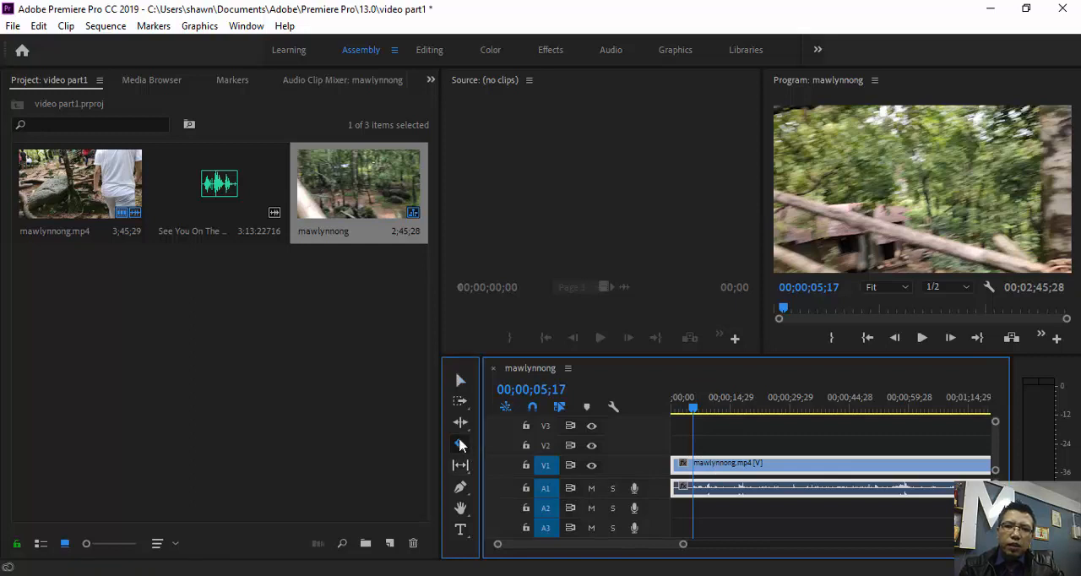
{"action": "left_click", "coordinate": [698, 468]}
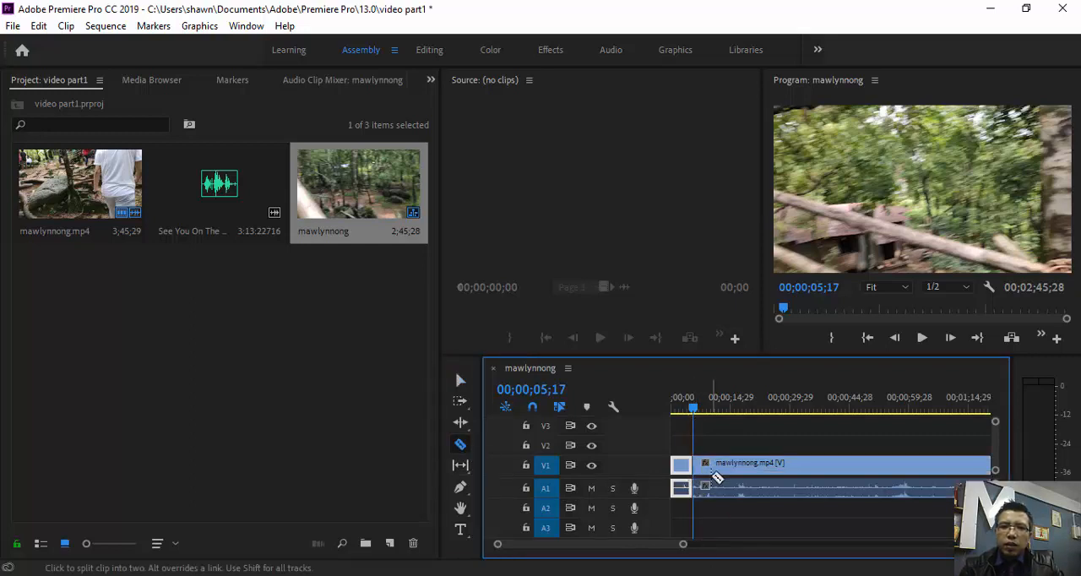
- Move the playhead to 00;01;44;21 and split the long second segment of mawlynnong.mp4 there with the Razor tool
{"action": "left_click_drag", "start_coordinate": [696, 411], "coordinate": [975, 448]}
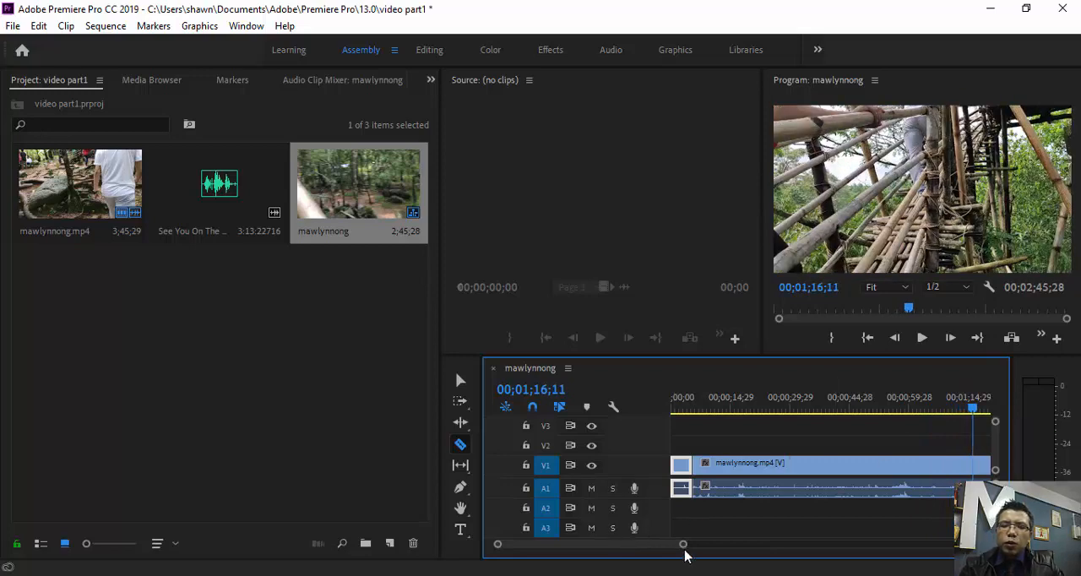
{"action": "left_click_drag", "start_coordinate": [685, 549], "coordinate": [767, 559]}
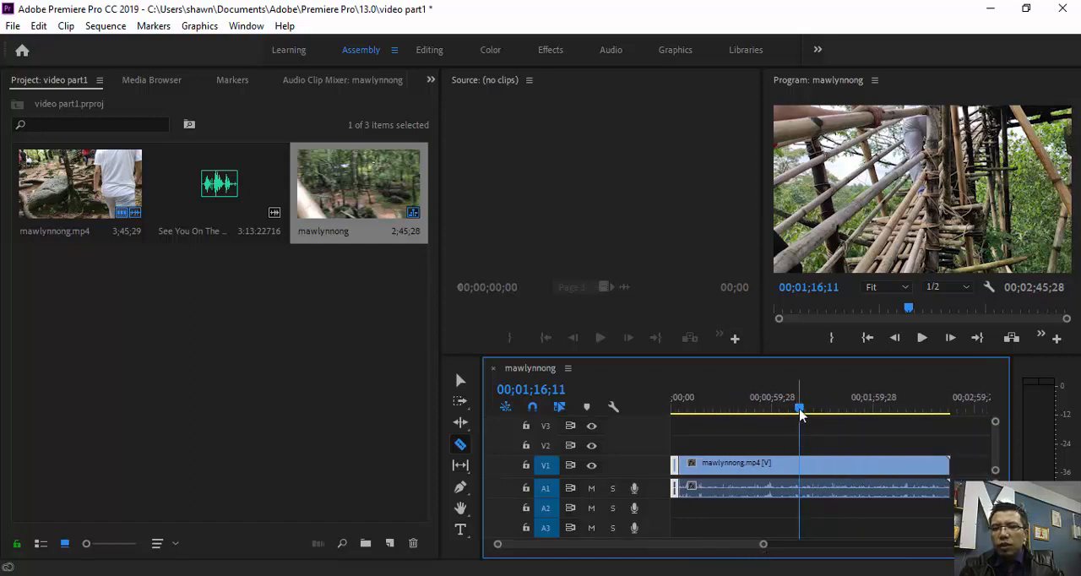
{"action": "left_click_drag", "start_coordinate": [800, 411], "coordinate": [851, 440]}
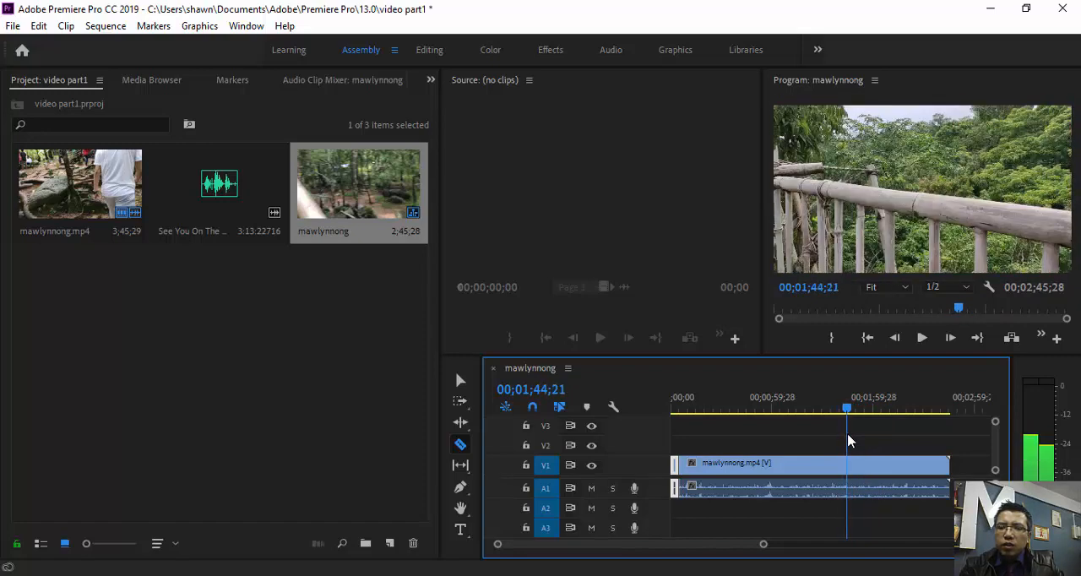
{"action": "left_click", "coordinate": [848, 466]}
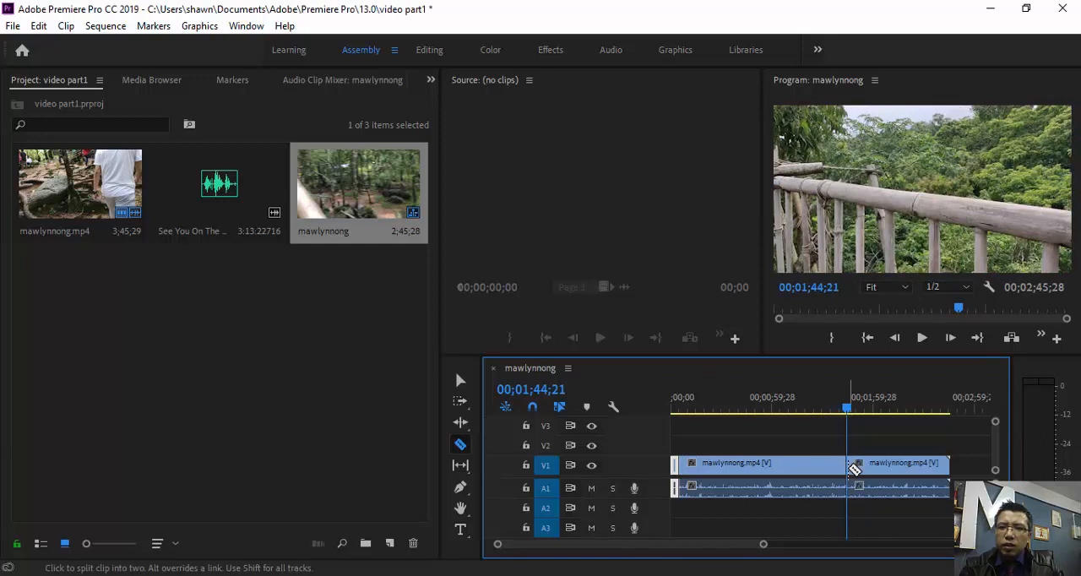
- Delete the middle segment of mawlynnong.mp4, between the two cuts, together with its linked audio
{"action": "left_click", "coordinate": [461, 381]}
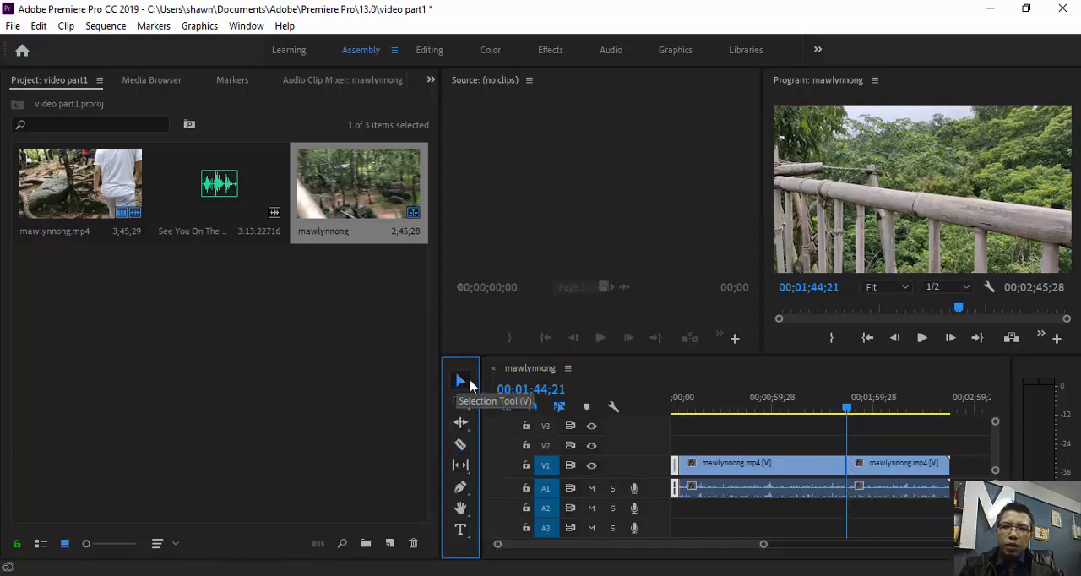
{"action": "left_click_drag", "start_coordinate": [782, 444], "coordinate": [779, 505]}
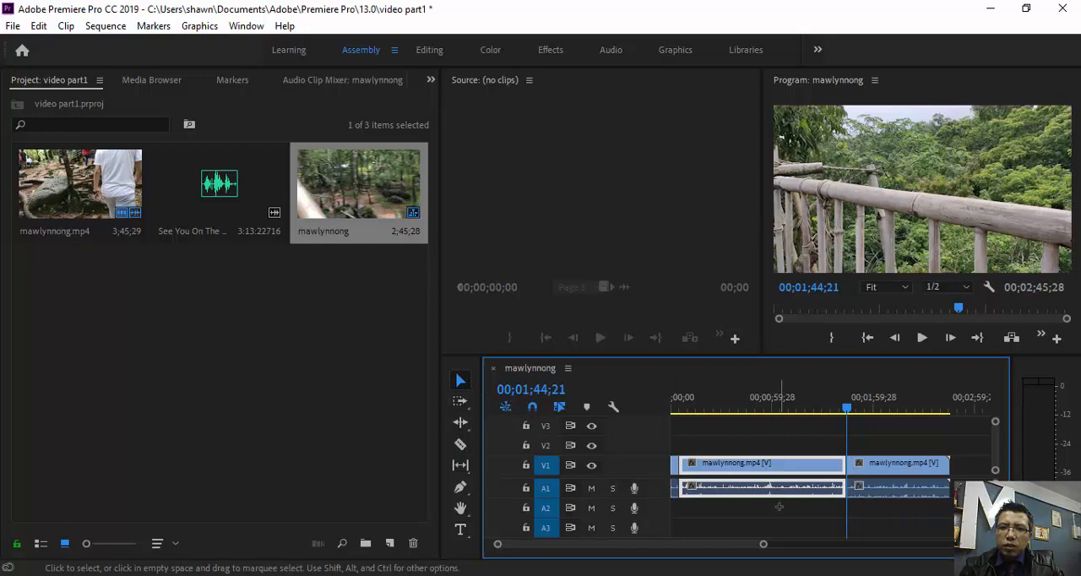
{"action": "key", "text": "Delete"}
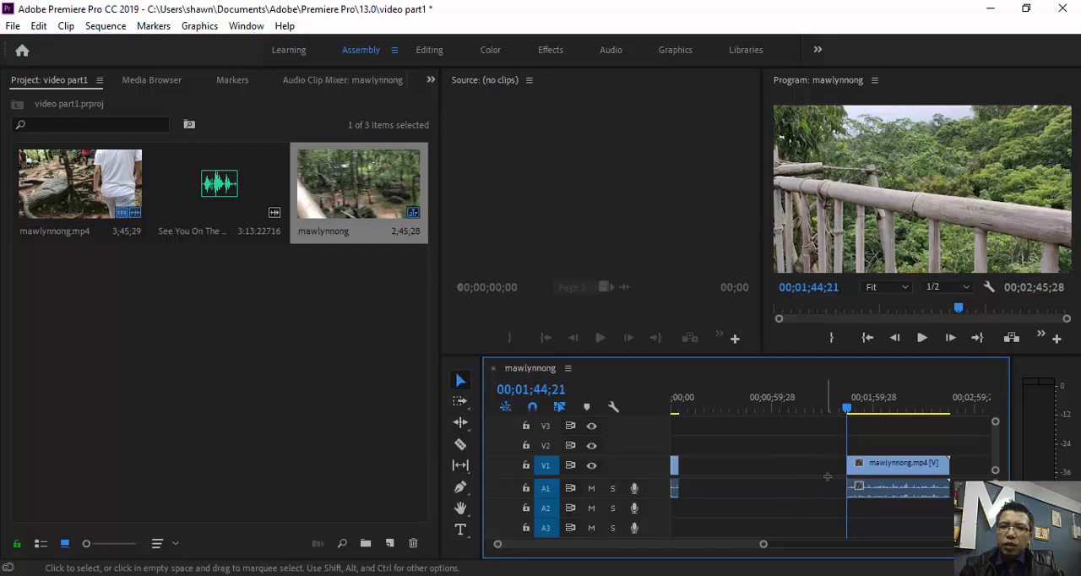
{"action": "left_click_drag", "start_coordinate": [826, 461], "coordinate": [701, 494]}
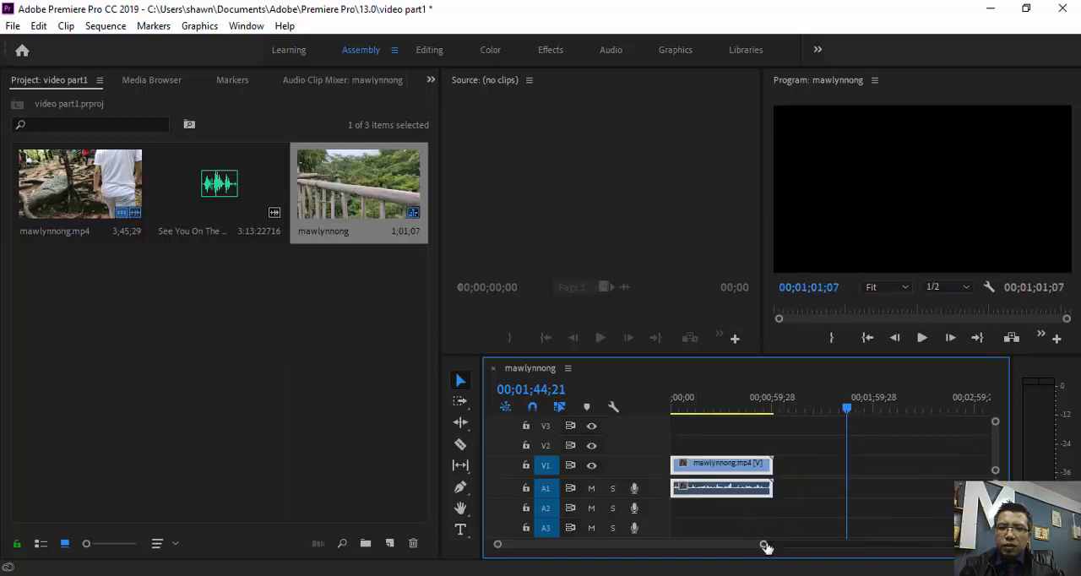
{"action": "left_click_drag", "start_coordinate": [765, 547], "coordinate": [751, 548]}
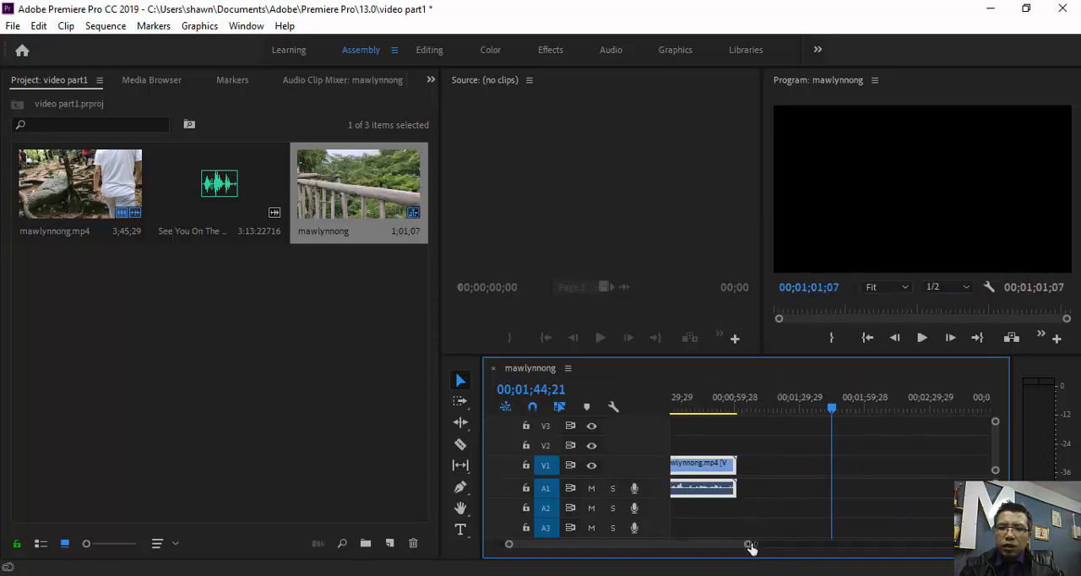
{"action": "scroll", "coordinate": [713, 524], "scroll_direction": "left", "scroll_amount": 2}
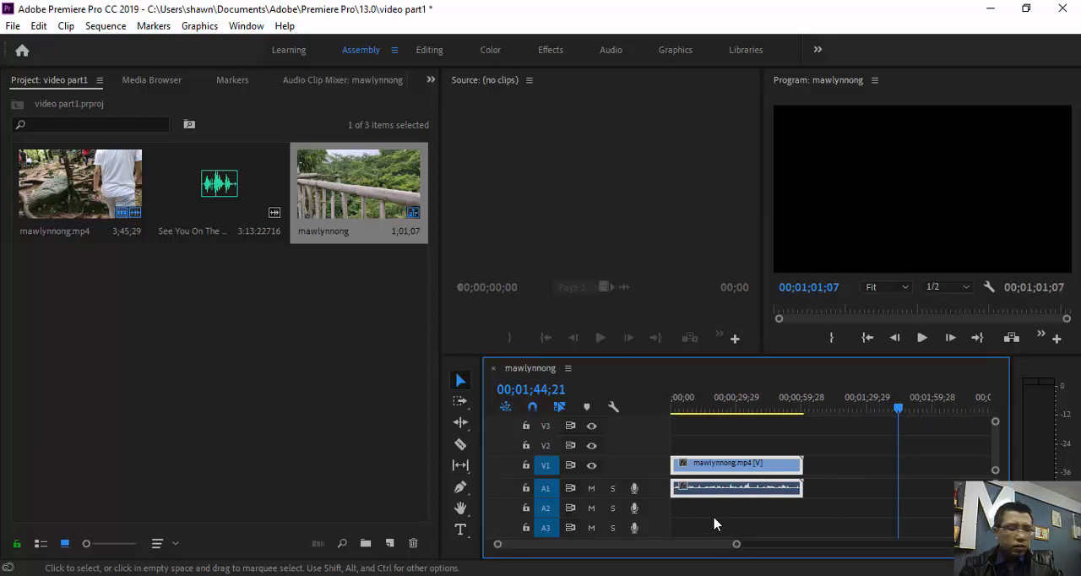
{"action": "key", "text": "ctrl+z"}
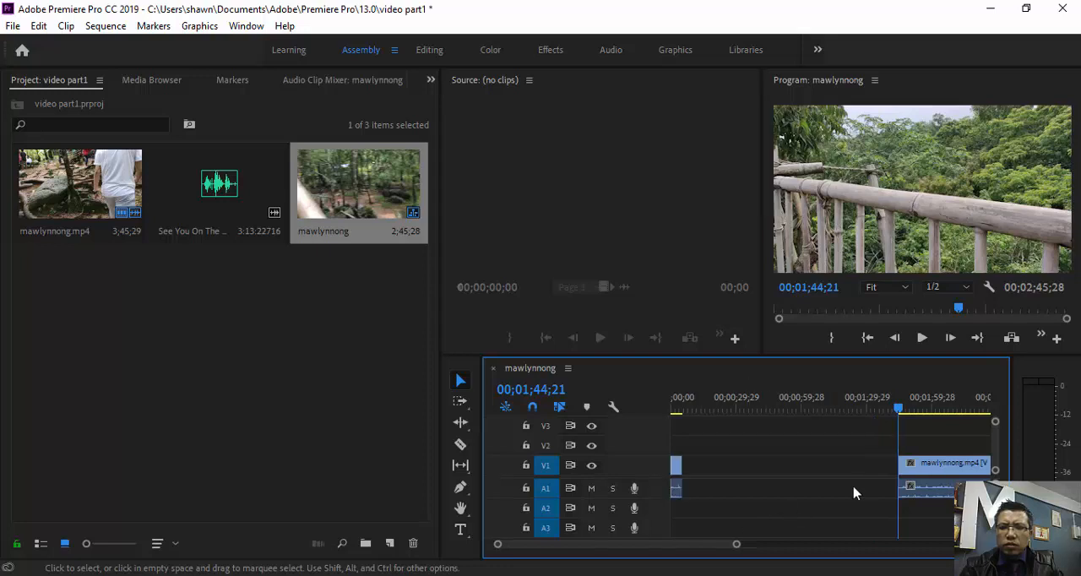
- Move the last mawlynnong.mp4 segment back along the timeline so it directly follows the short first segment
{"action": "left_click_drag", "start_coordinate": [895, 502], "coordinate": [724, 547]}
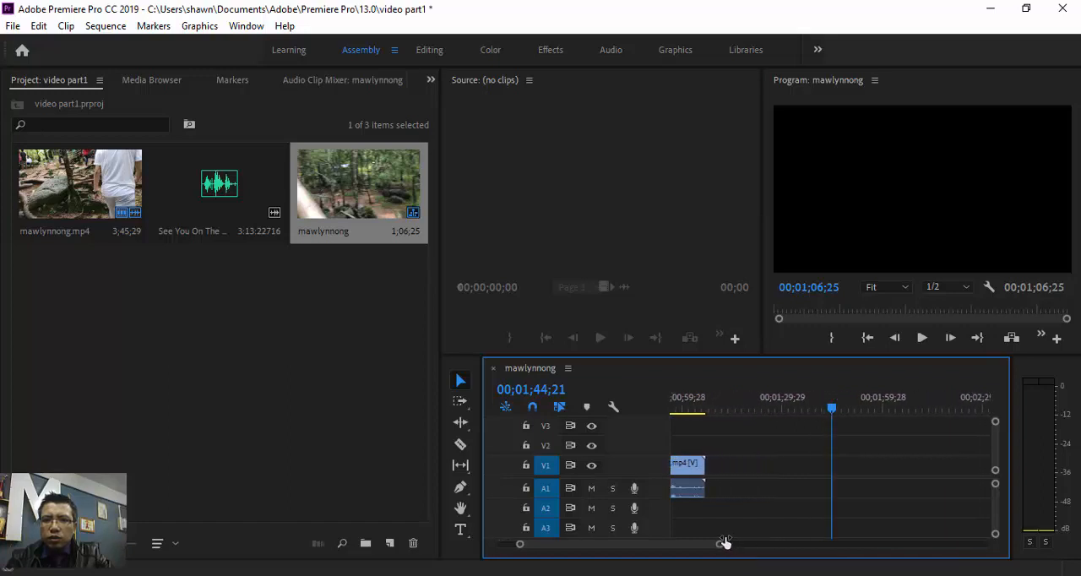
{"action": "scroll", "coordinate": [772, 499], "scroll_direction": "up", "scroll_amount": 3}
{"action": "scroll", "coordinate": [772, 499], "scroll_direction": "up", "scroll_amount": 2}
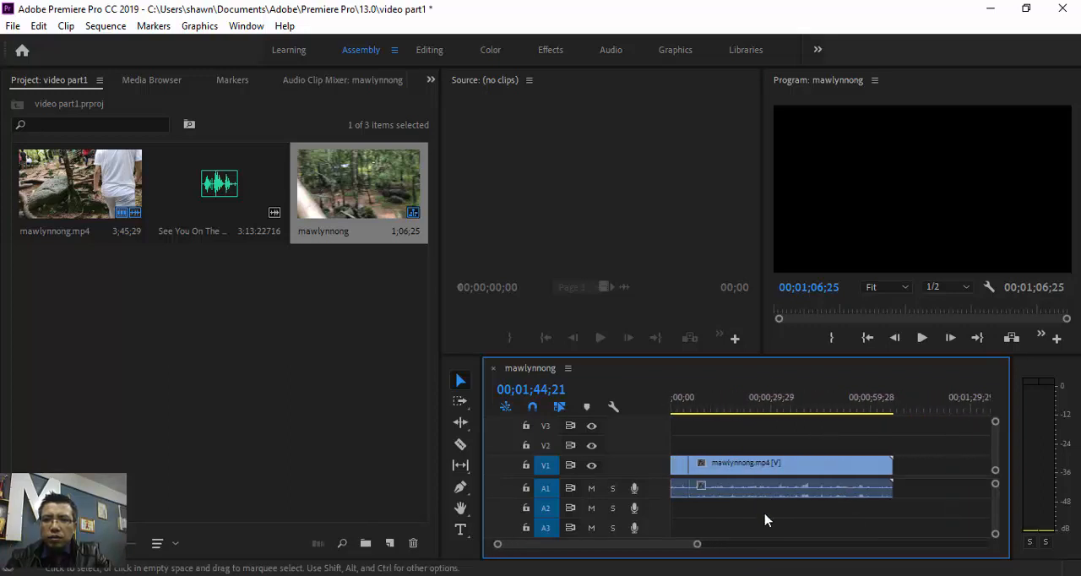
{"action": "scroll", "coordinate": [713, 550], "scroll_direction": "down", "scroll_amount": 5}
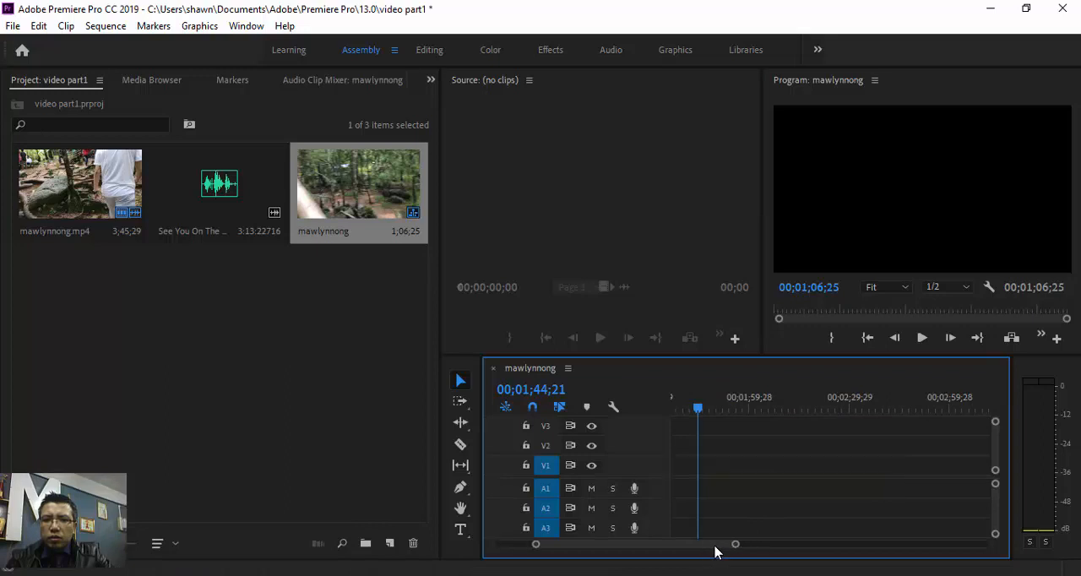
{"action": "mouse_move", "coordinate": [735, 548]}
{"action": "left_mouse_down"}
{"action": "mouse_move", "coordinate": [774, 560]}
{"action": "mouse_move", "coordinate": [737, 549]}
{"action": "left_mouse_up"}
{"action": "scroll", "coordinate": [789, 502], "scroll_direction": "up", "scroll_amount": 5}
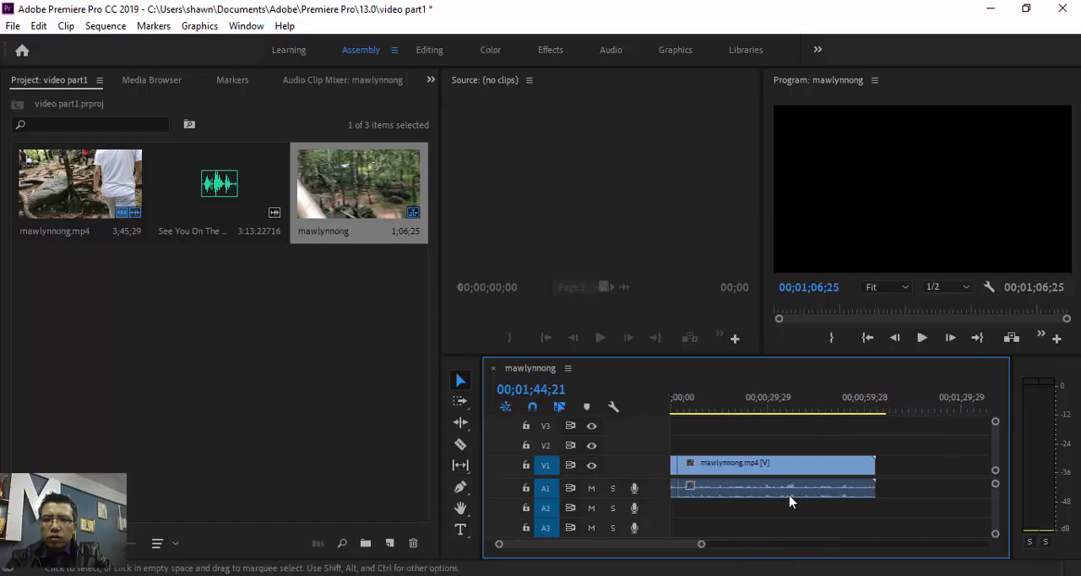
- Split the last segment at 00;01;05;25 with the Razor tool and delete the short tail together with its linked audio
{"action": "left_click_drag", "start_coordinate": [705, 418], "coordinate": [886, 461]}
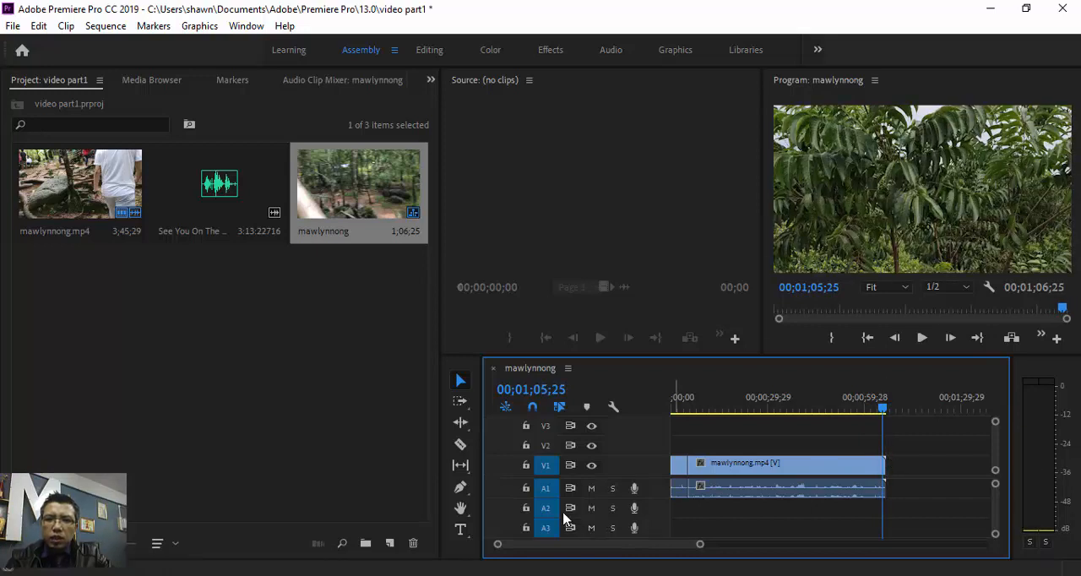
{"action": "left_click", "coordinate": [460, 445]}
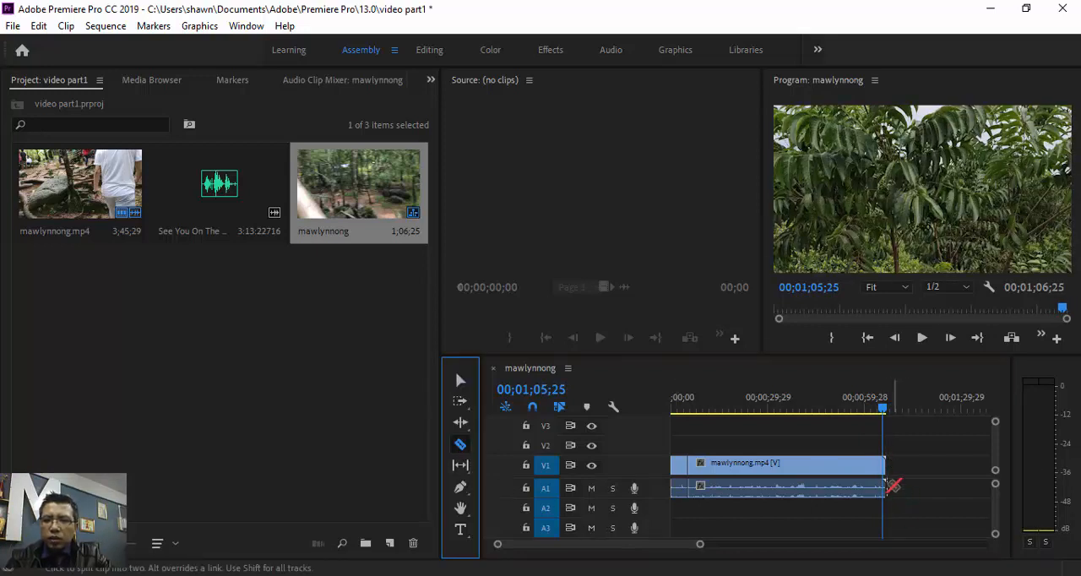
{"action": "left_click", "coordinate": [887, 476]}
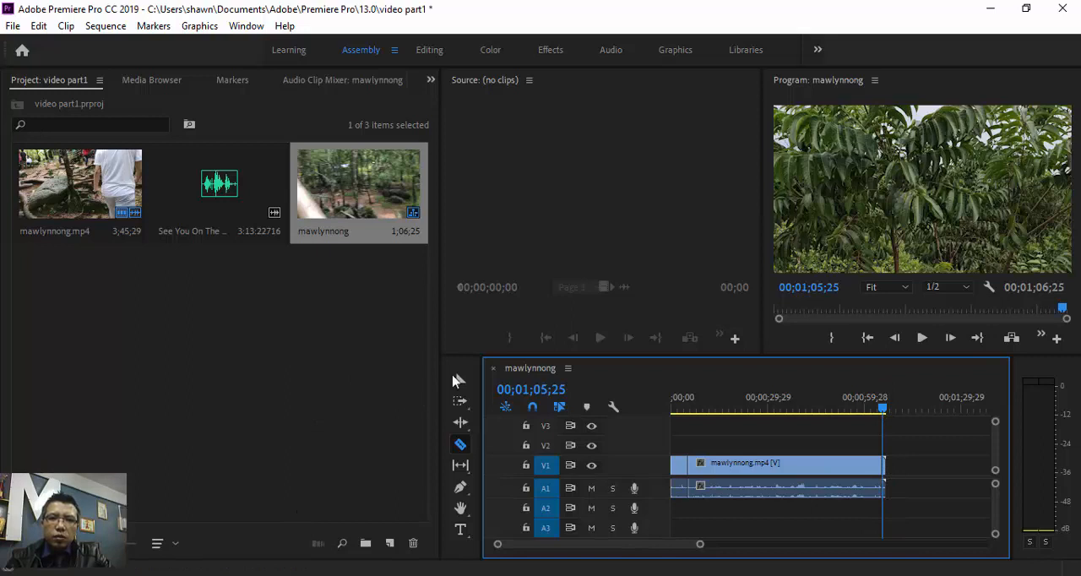
{"action": "left_click", "coordinate": [460, 382]}
{"action": "left_click_drag", "start_coordinate": [928, 457], "coordinate": [879, 523]}
{"action": "key", "text": "Delete"}
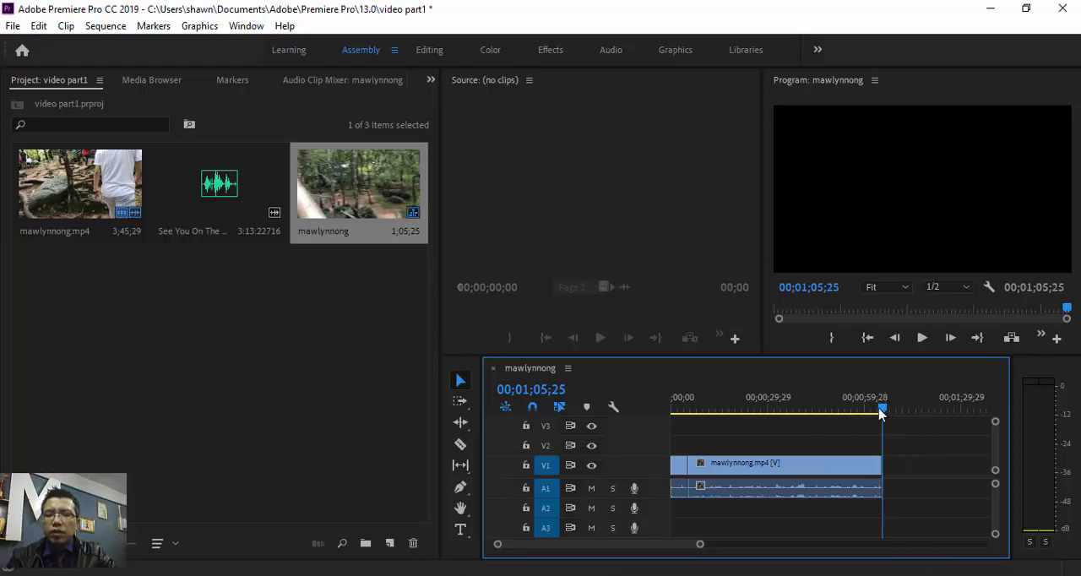
- Play the edited sequence from its start and scrub through the rest to check the cuts
{"action": "left_click_drag", "start_coordinate": [885, 417], "coordinate": [669, 437]}
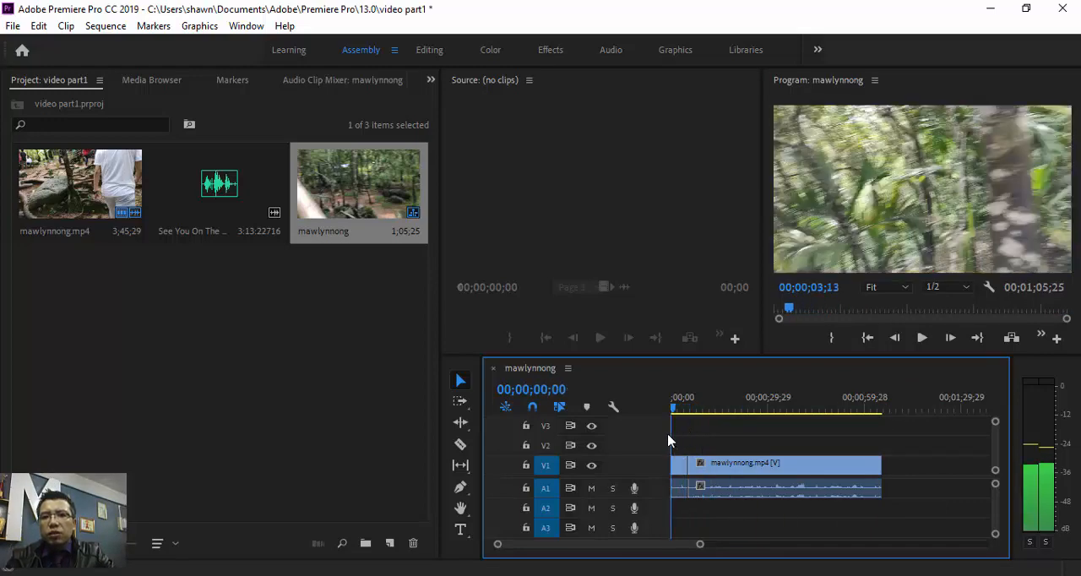
{"action": "left_click", "coordinate": [922, 337]}
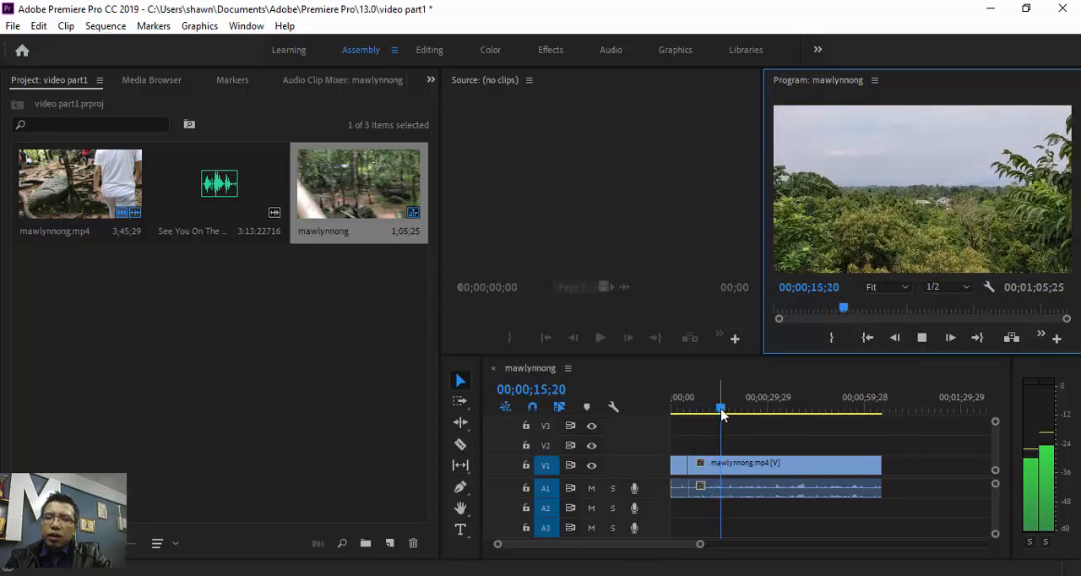
{"action": "left_click_drag", "start_coordinate": [728, 410], "coordinate": [879, 452]}
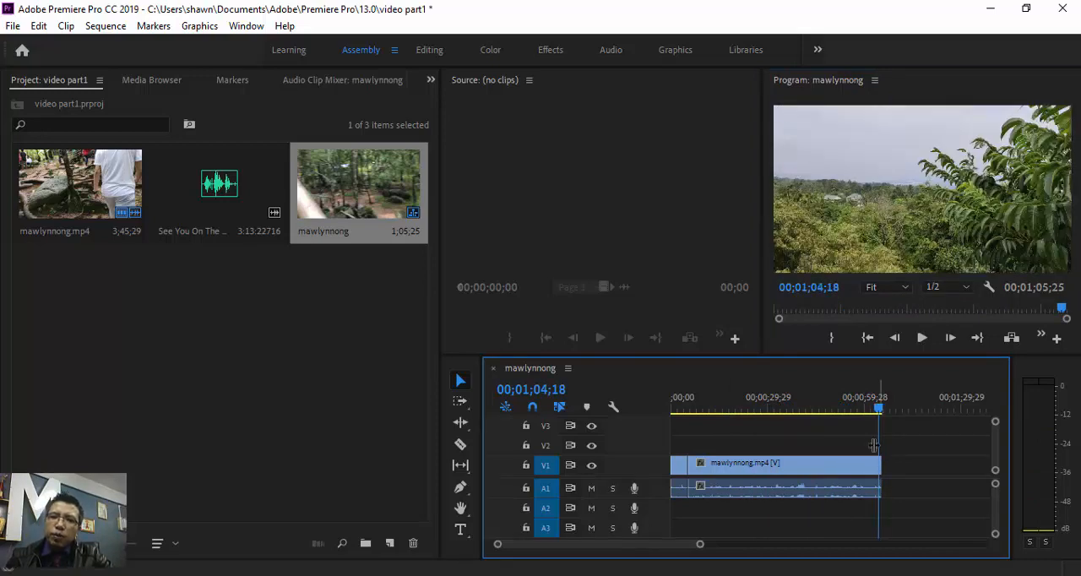
{"action": "left_click", "coordinate": [823, 491]}
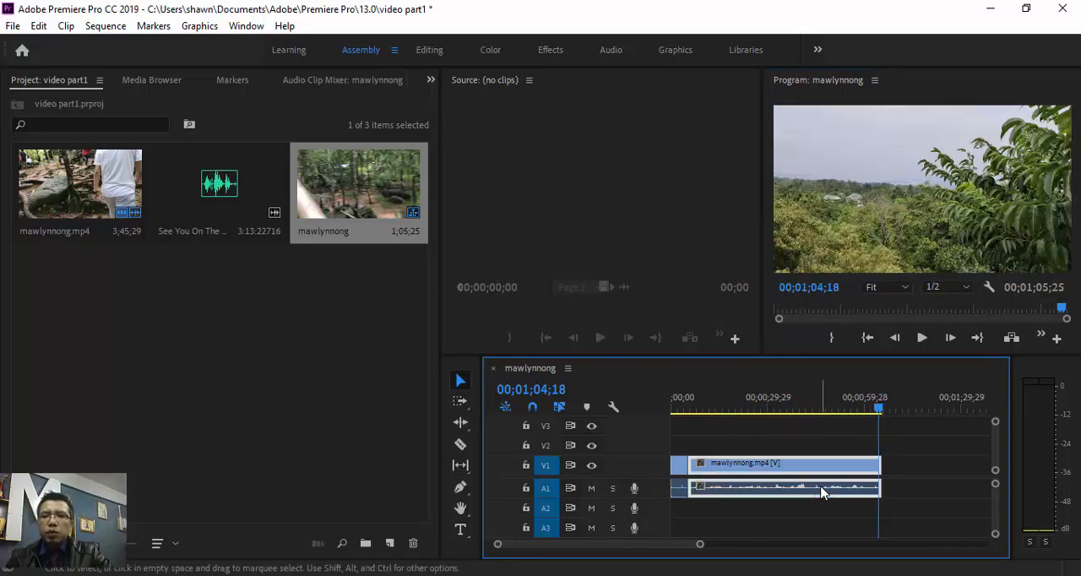
{"action": "right_click", "coordinate": [823, 492]}
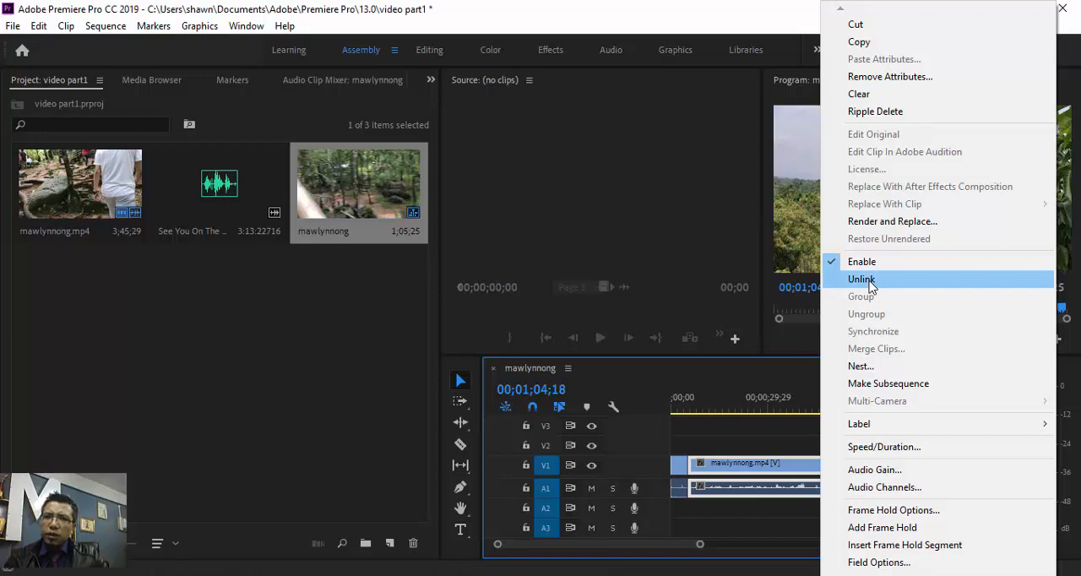
{"action": "left_click", "coordinate": [774, 525]}
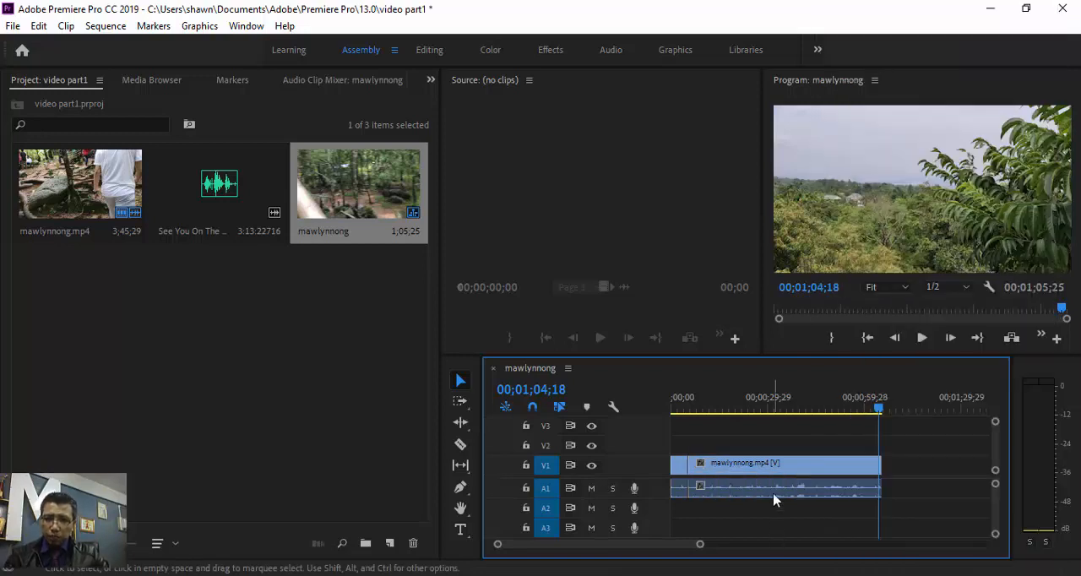
{"action": "left_click", "coordinate": [773, 494]}
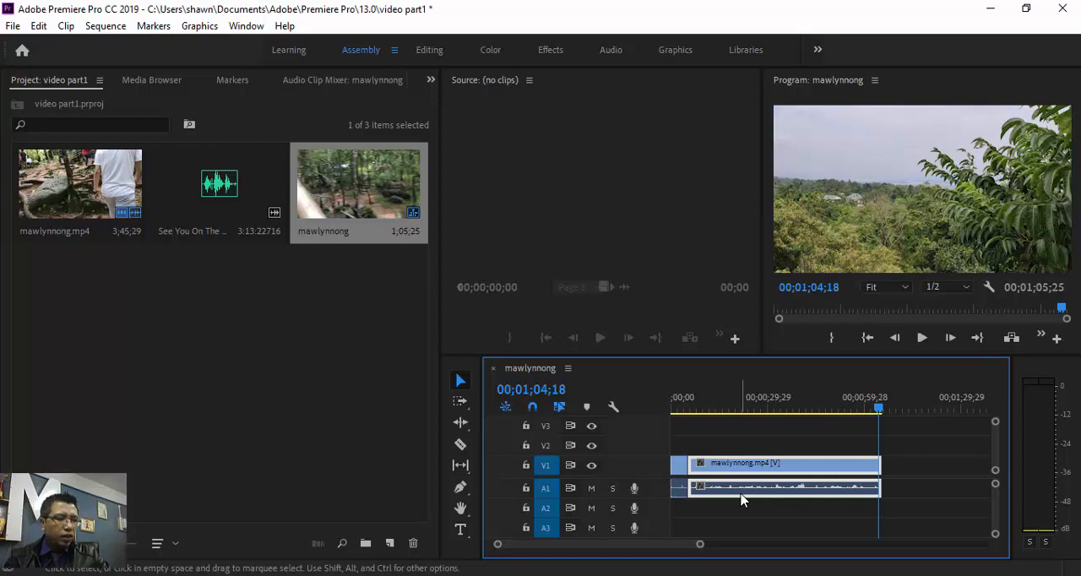
{"action": "key", "text": "Delete"}
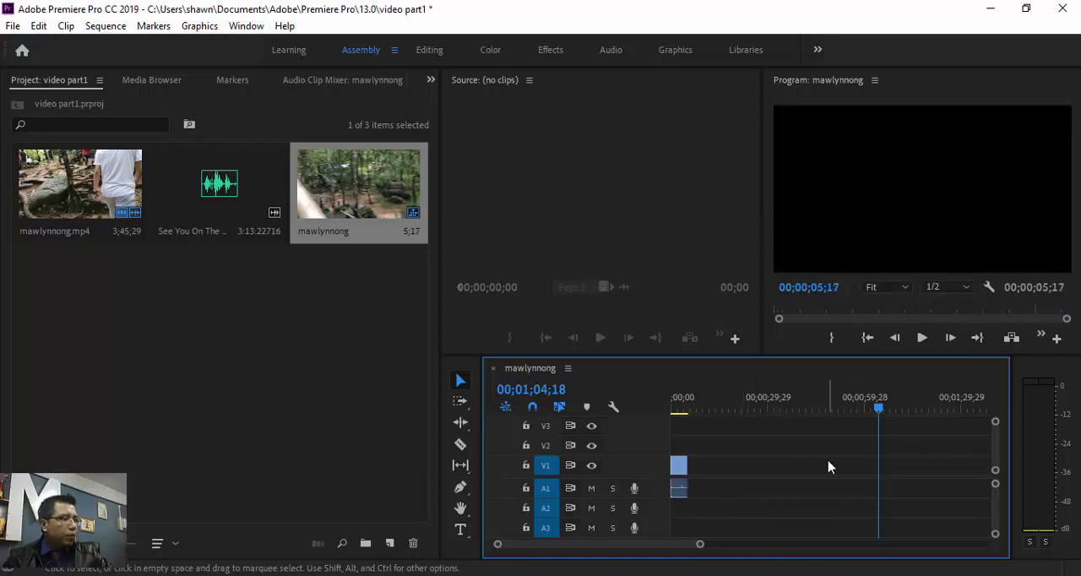
{"action": "key", "text": "ctrl+z"}
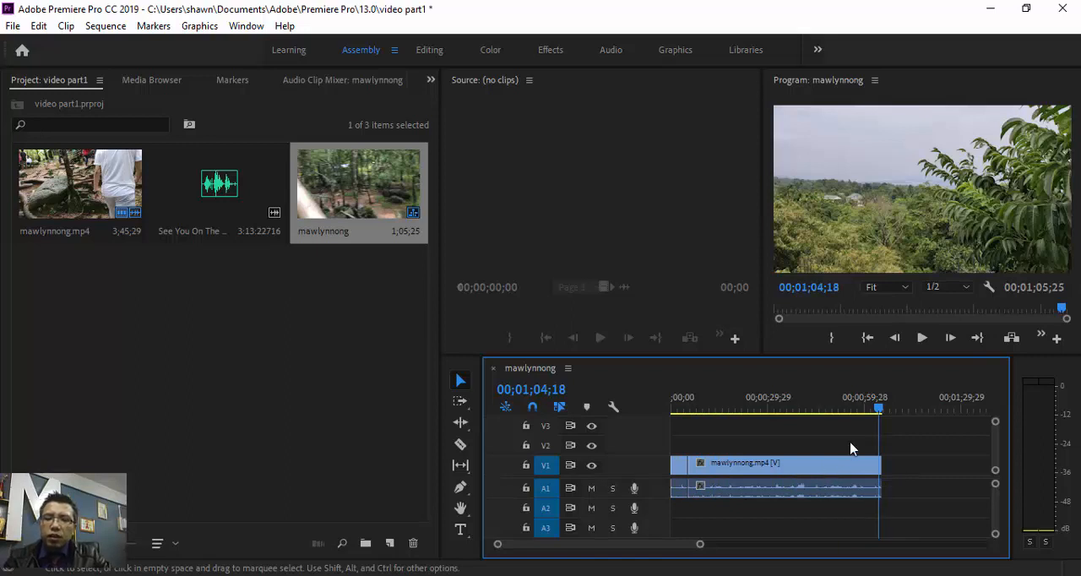
- Unlink the audio from the video of the long second mawlynnong.mp4 segment
{"action": "right_click", "coordinate": [853, 491]}
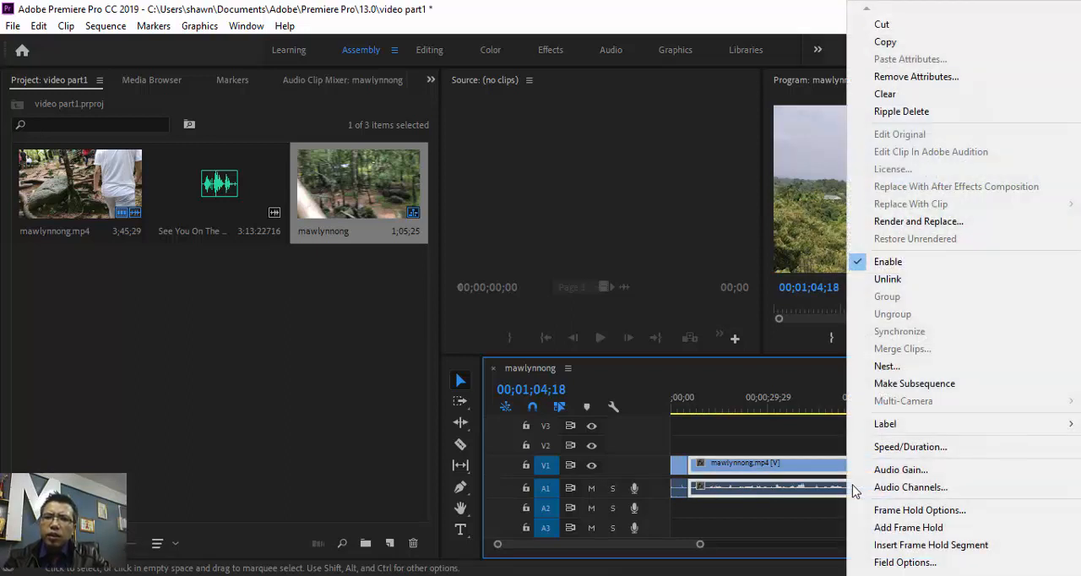
{"action": "left_click", "coordinate": [904, 281]}
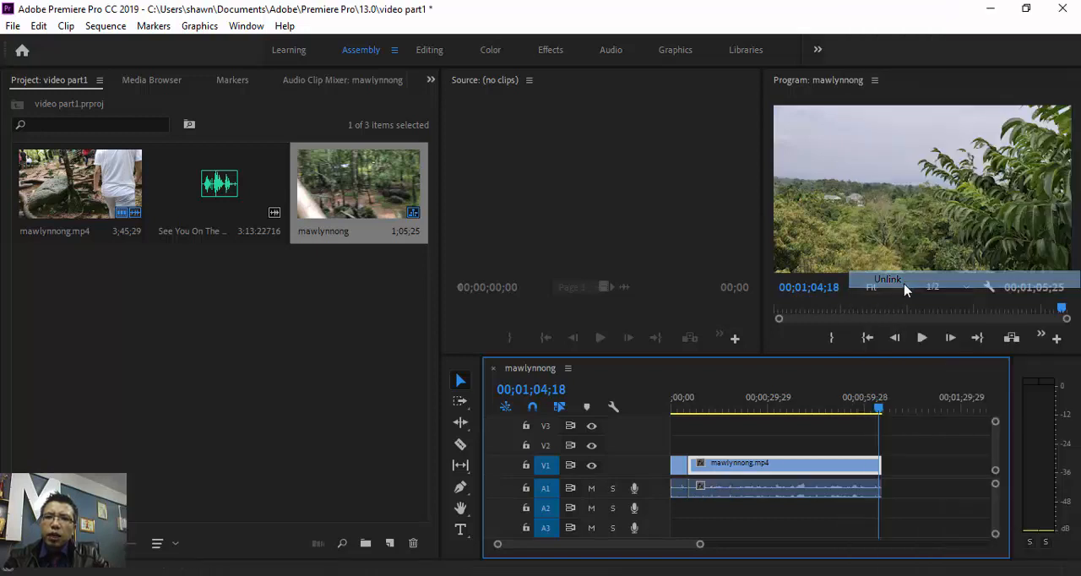
- Delete the unlinked audio of the long mawlynnong.mp4 segment, and unlink and remove the short first segment's audio
{"action": "left_click", "coordinate": [838, 498]}
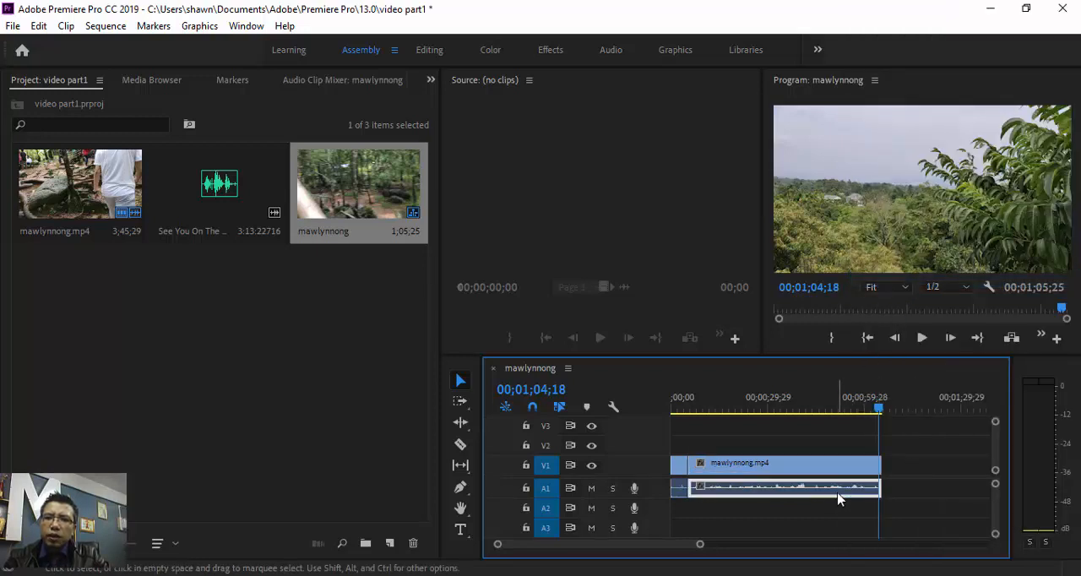
{"action": "left_click", "coordinate": [823, 471]}
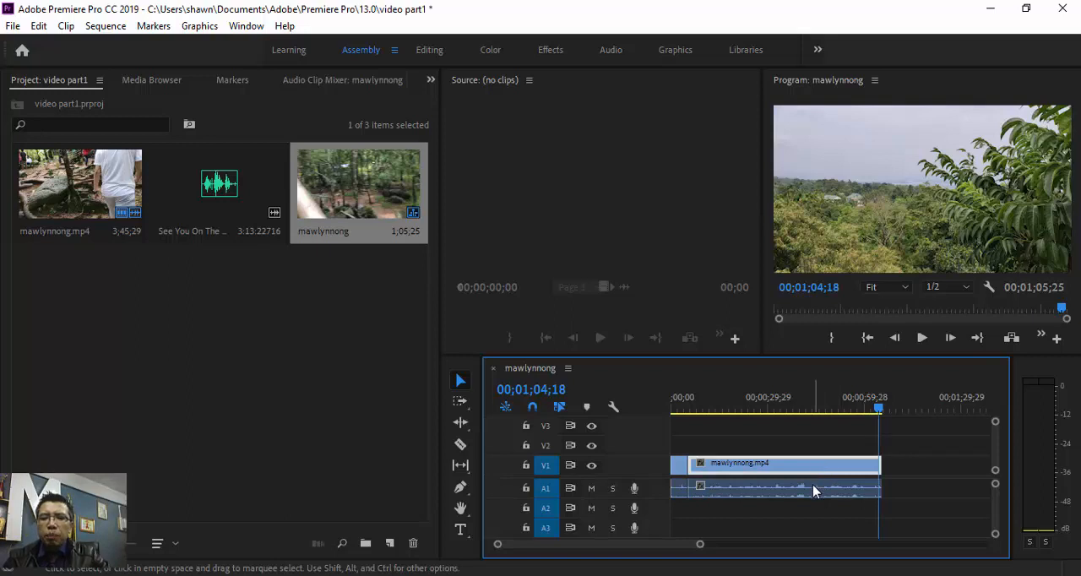
{"action": "left_click", "coordinate": [813, 488]}
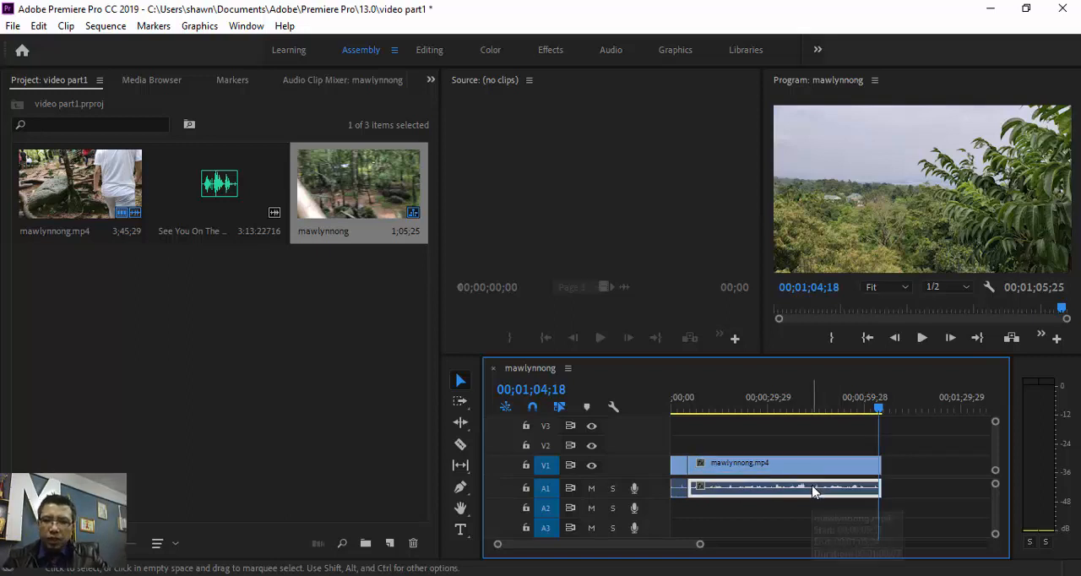
{"action": "key", "text": "Delete"}
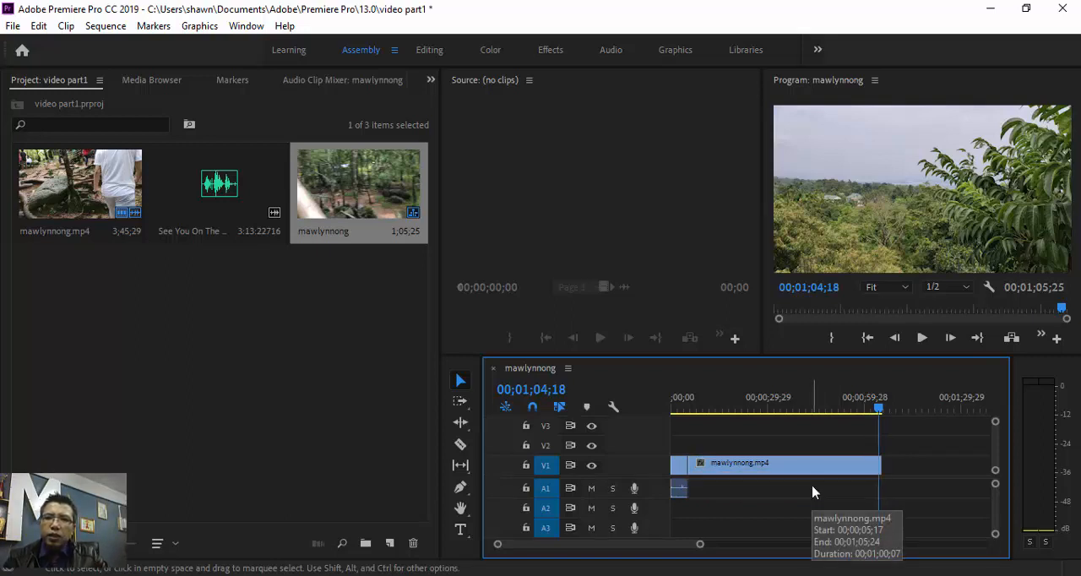
{"action": "right_click", "coordinate": [679, 497]}
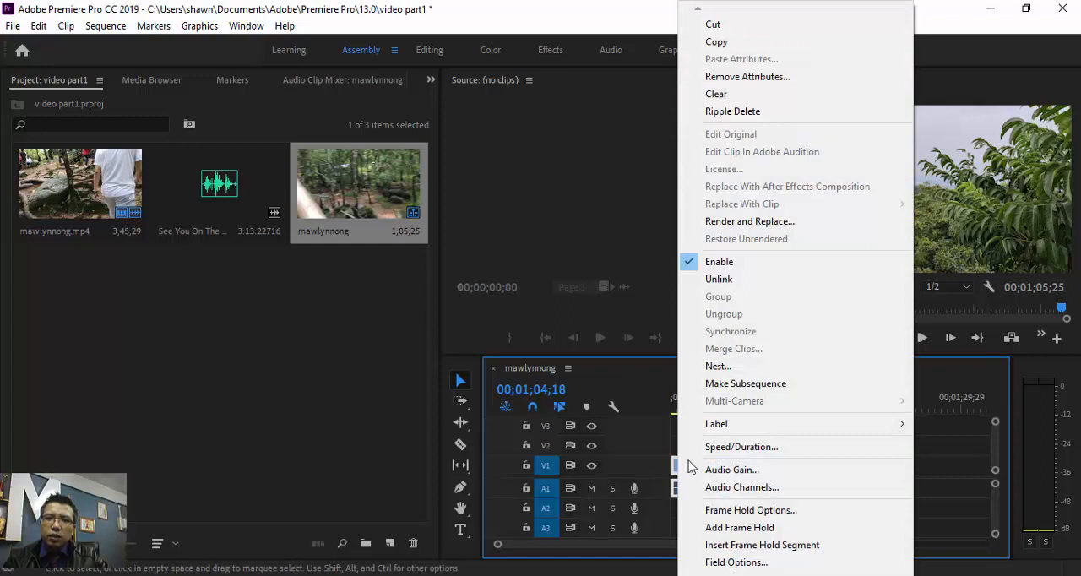
{"action": "left_click", "coordinate": [718, 280]}
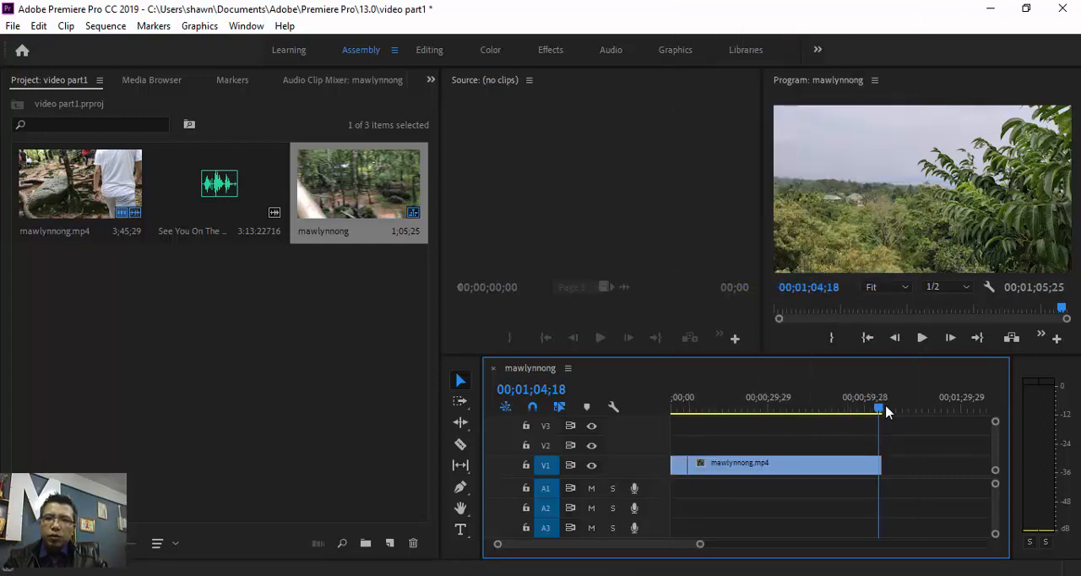
- Play part of the sequence to check its sound and return the playhead to near the start
{"action": "left_click_drag", "start_coordinate": [850, 411], "coordinate": [756, 412]}
{"action": "left_click", "coordinate": [919, 339]}
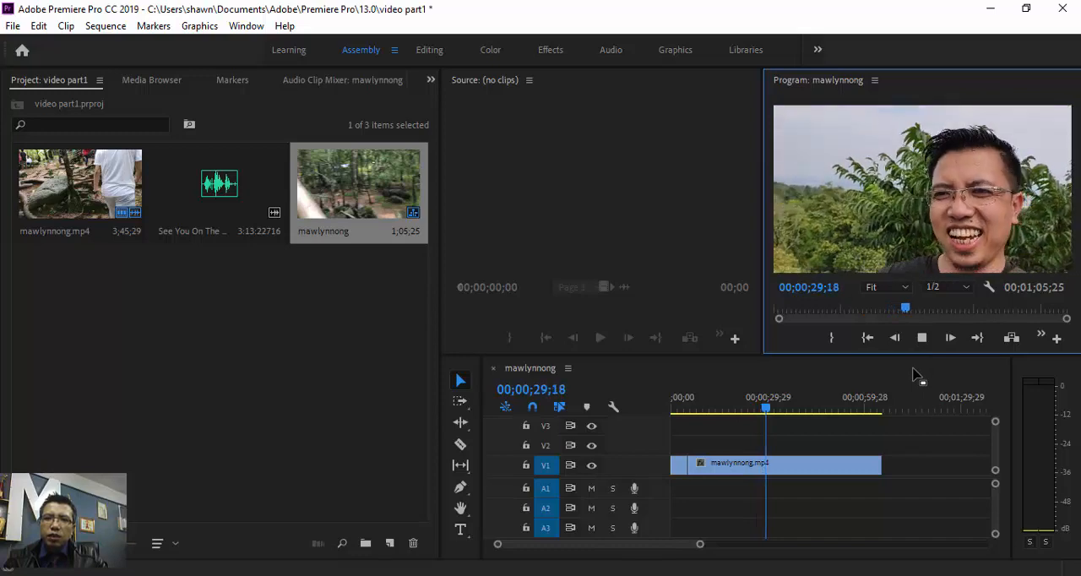
{"action": "left_click_drag", "start_coordinate": [770, 413], "coordinate": [669, 434]}
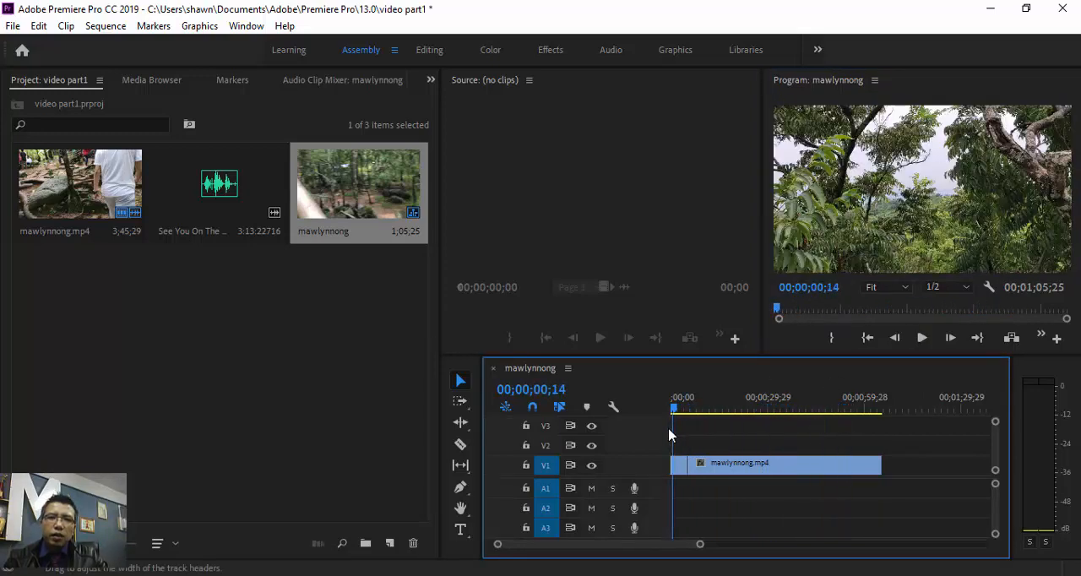
- Place the See You On The Otherside audio on track A1 at the sequence start and trim its end to match the video
{"action": "left_click", "coordinate": [216, 196]}
{"action": "mouse_move", "coordinate": [205, 187]}
{"action": "left_mouse_down"}
{"action": "mouse_move", "coordinate": [693, 499]}
{"action": "mouse_move", "coordinate": [668, 492]}
{"action": "mouse_move", "coordinate": [675, 490]}
{"action": "left_mouse_up"}
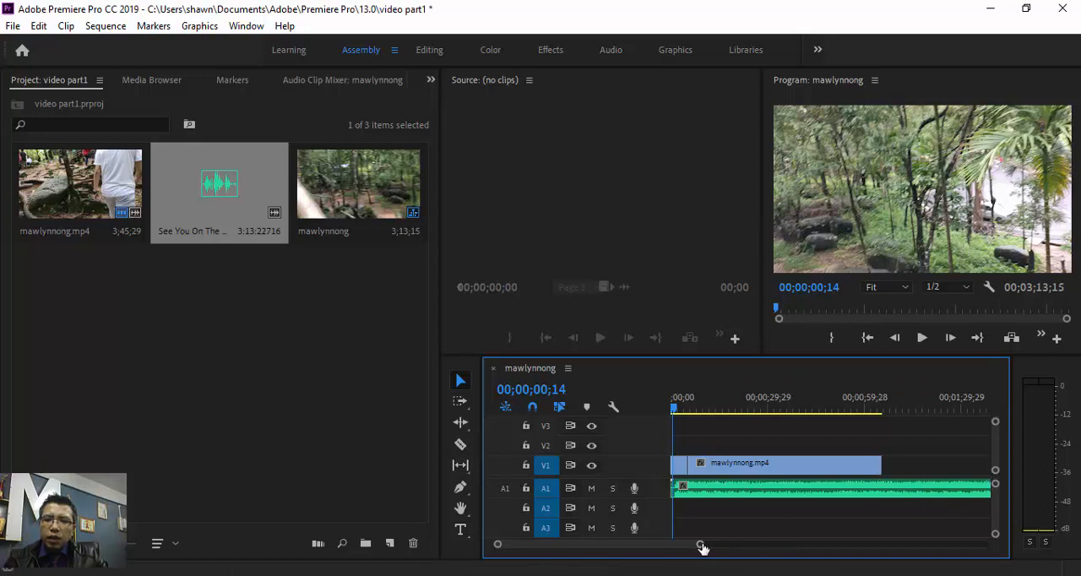
{"action": "left_click_drag", "start_coordinate": [702, 548], "coordinate": [782, 554]}
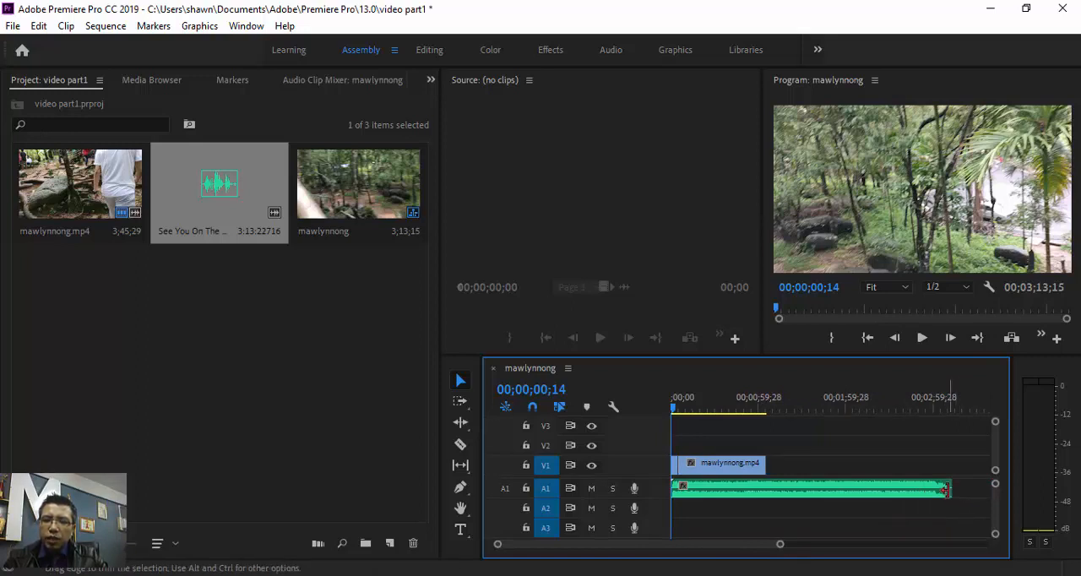
{"action": "left_click_drag", "start_coordinate": [945, 490], "coordinate": [767, 488]}
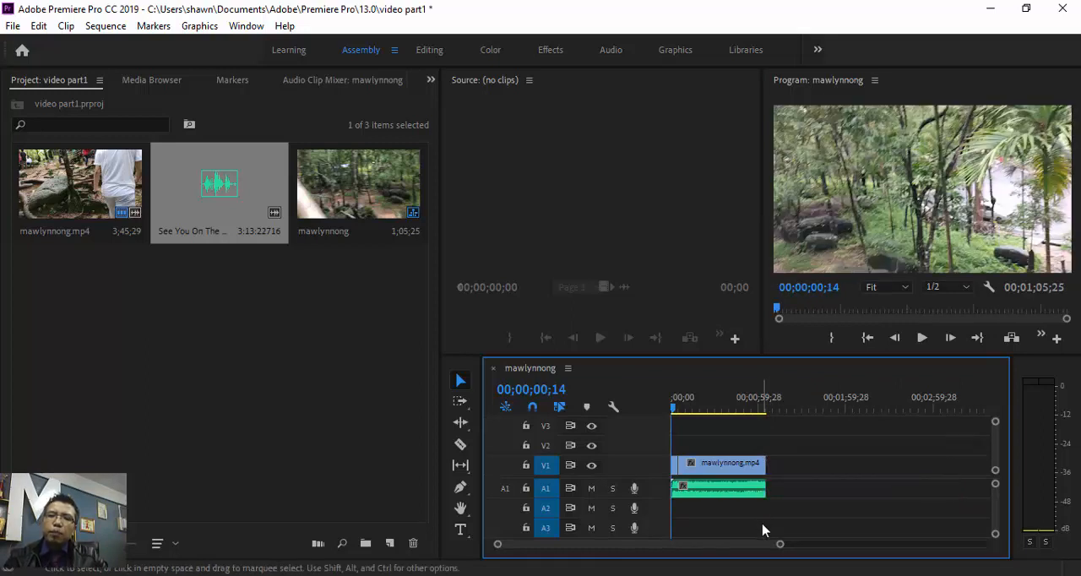
- Scrub through the sequence and play it from the start to check the video with its new music
{"action": "left_click", "coordinate": [679, 408]}
{"action": "left_click_drag", "start_coordinate": [693, 414], "coordinate": [758, 419]}
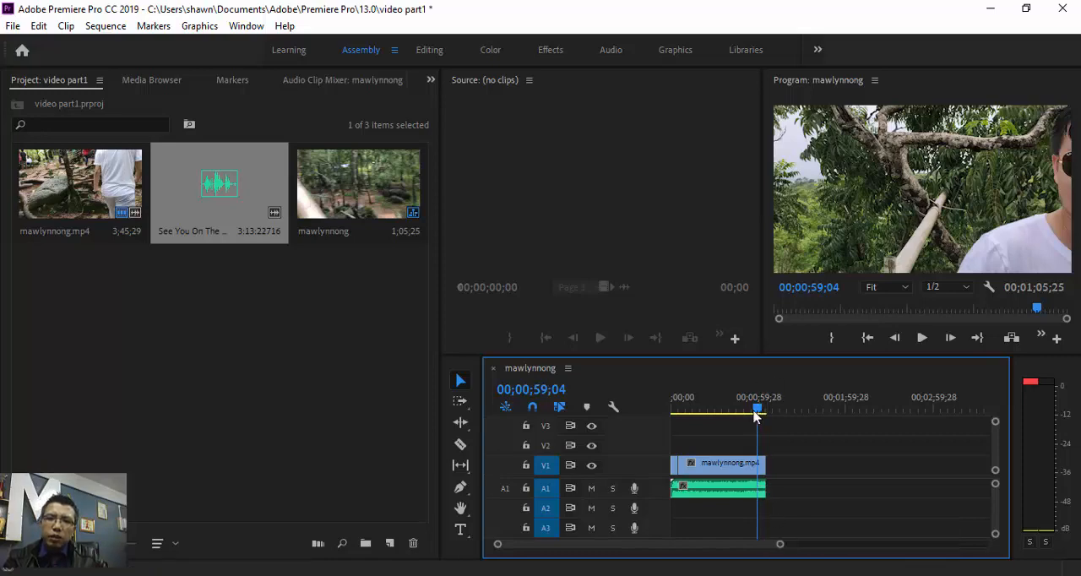
{"action": "left_click_drag", "start_coordinate": [760, 415], "coordinate": [673, 435]}
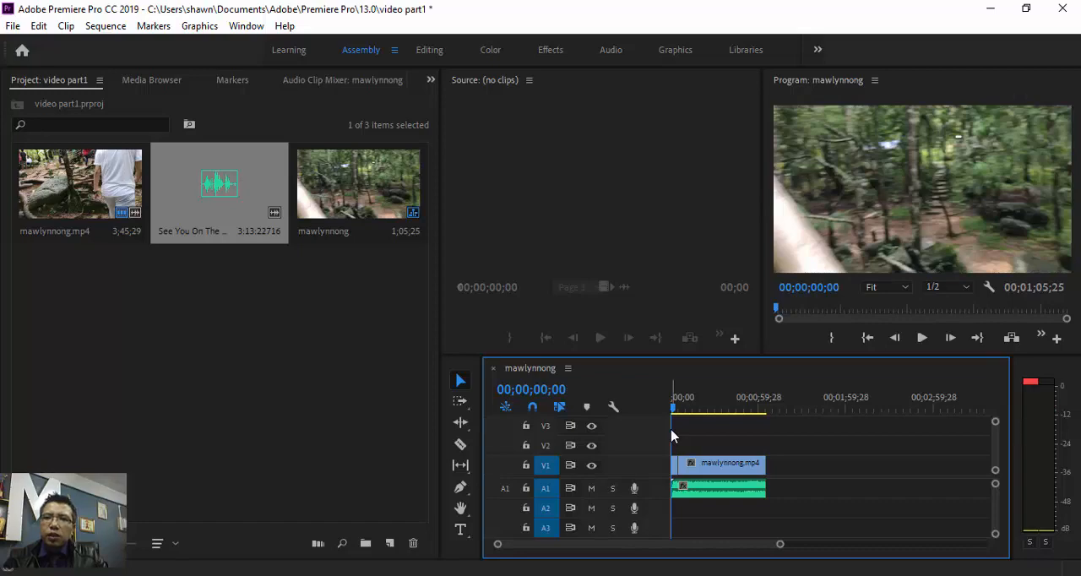
{"action": "left_click", "coordinate": [922, 339]}
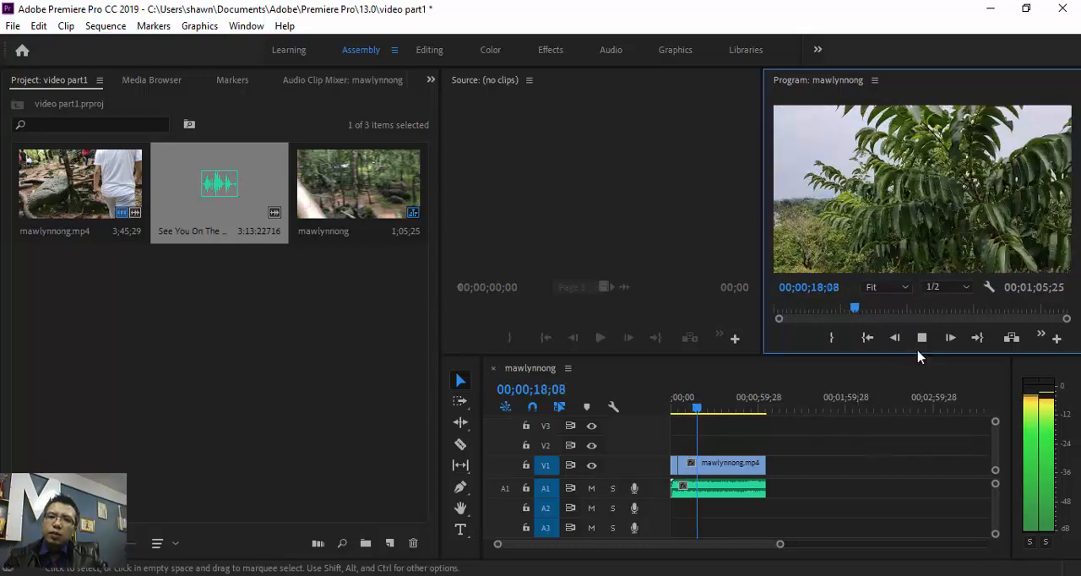
{"action": "key", "text": "space"}
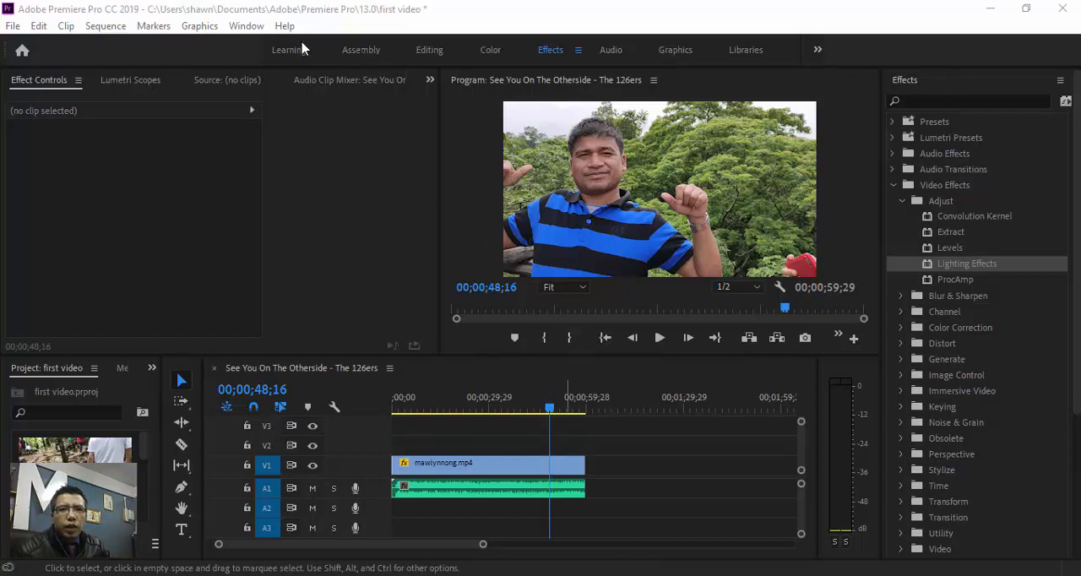
- In the first video project, switch to the Assembly workspace and play the sequence's ending to examine how picture and music stop
{"action": "left_click", "coordinate": [360, 49]}
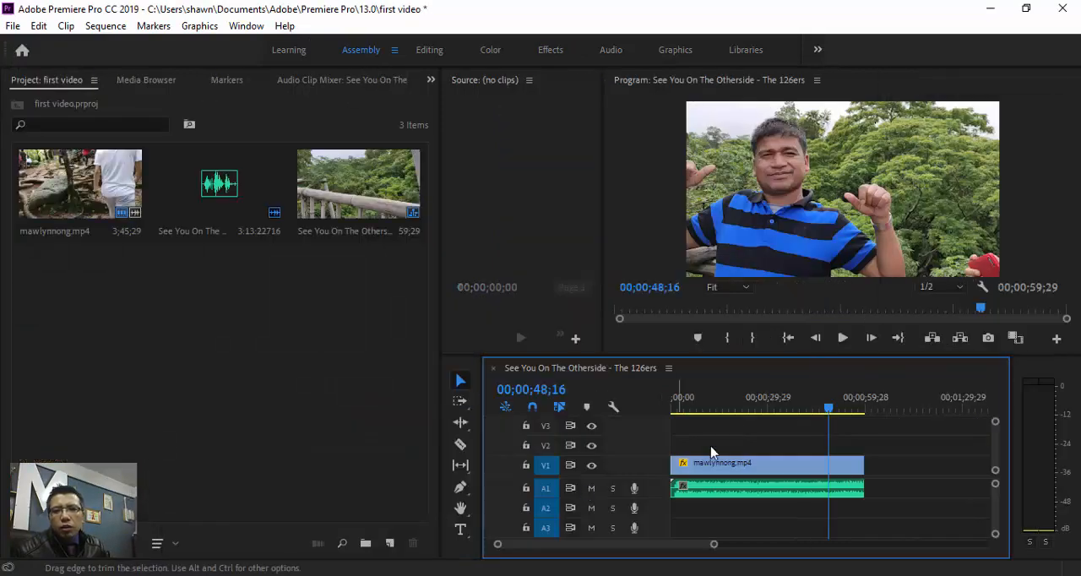
{"action": "left_click_drag", "start_coordinate": [829, 409], "coordinate": [863, 423]}
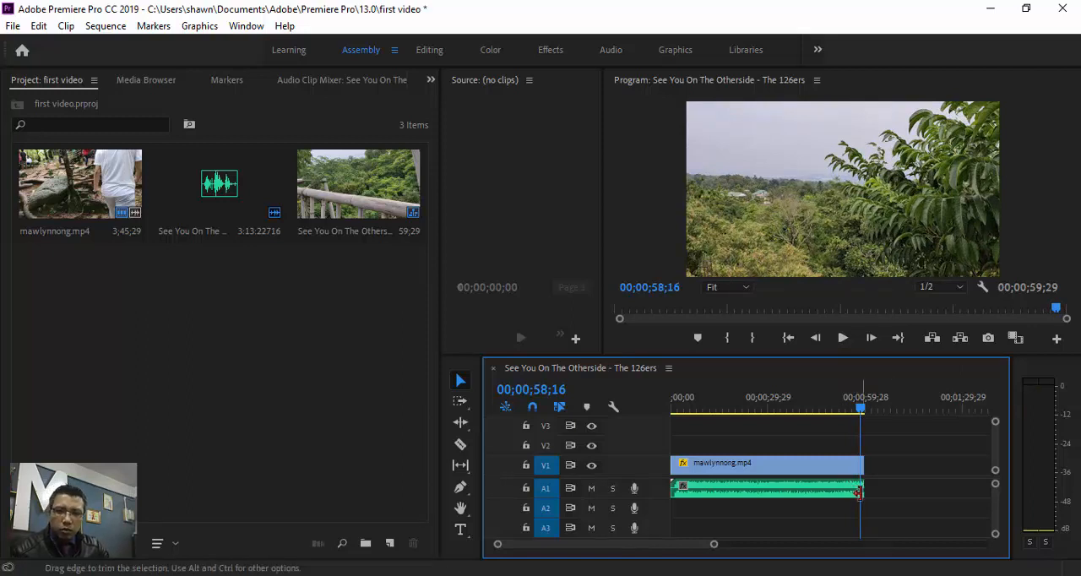
{"action": "left_click", "coordinate": [843, 338]}
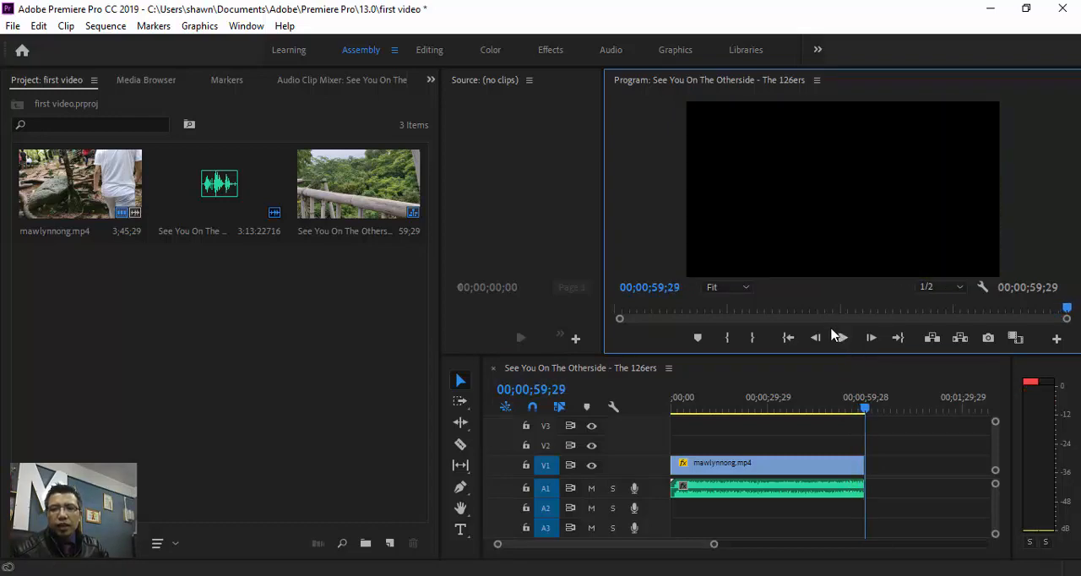
{"action": "left_click", "coordinate": [841, 338]}
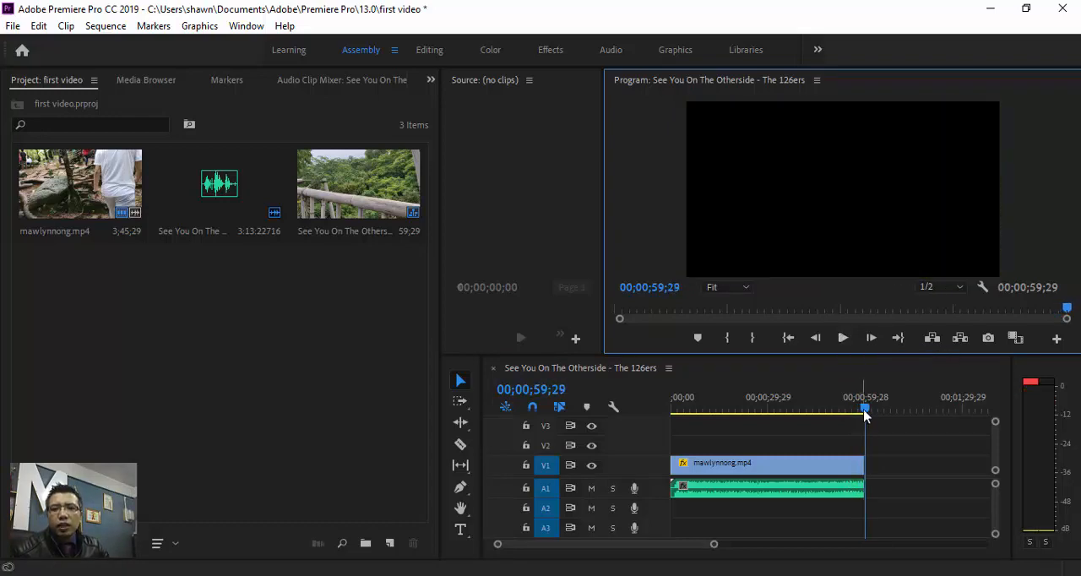
{"action": "left_click_drag", "start_coordinate": [866, 412], "coordinate": [859, 414]}
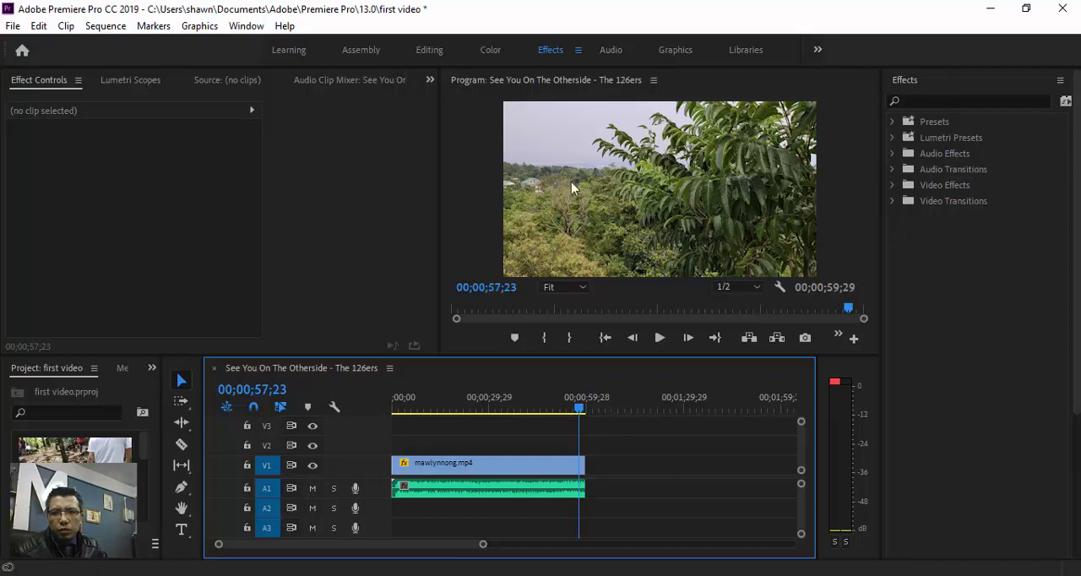
- Apply the Dip to Black video transition to the end of the mawlynnong.mp4 clip on V1
{"action": "left_click", "coordinate": [893, 202]}
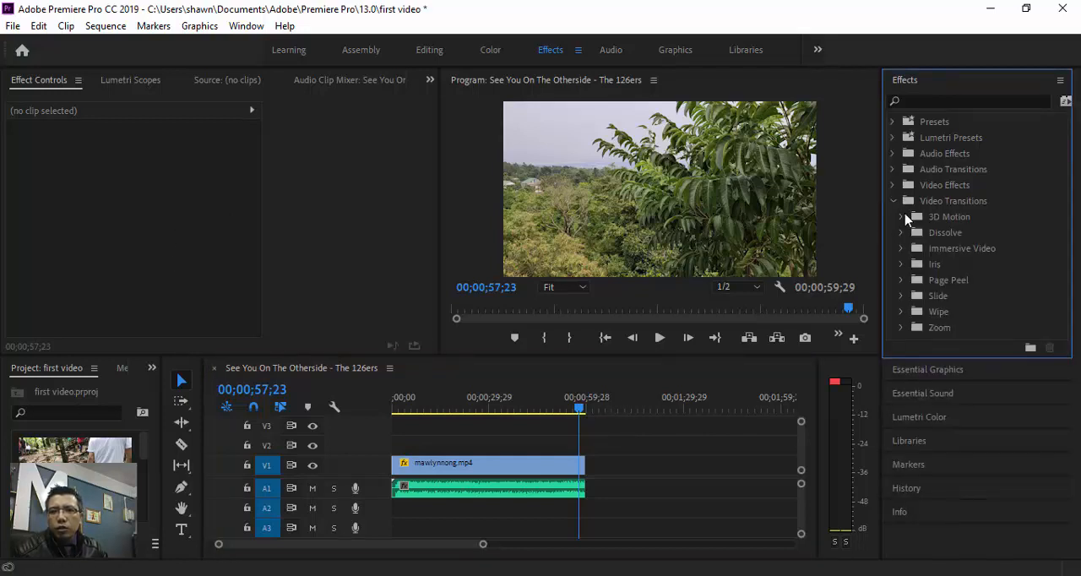
{"action": "left_click", "coordinate": [901, 233]}
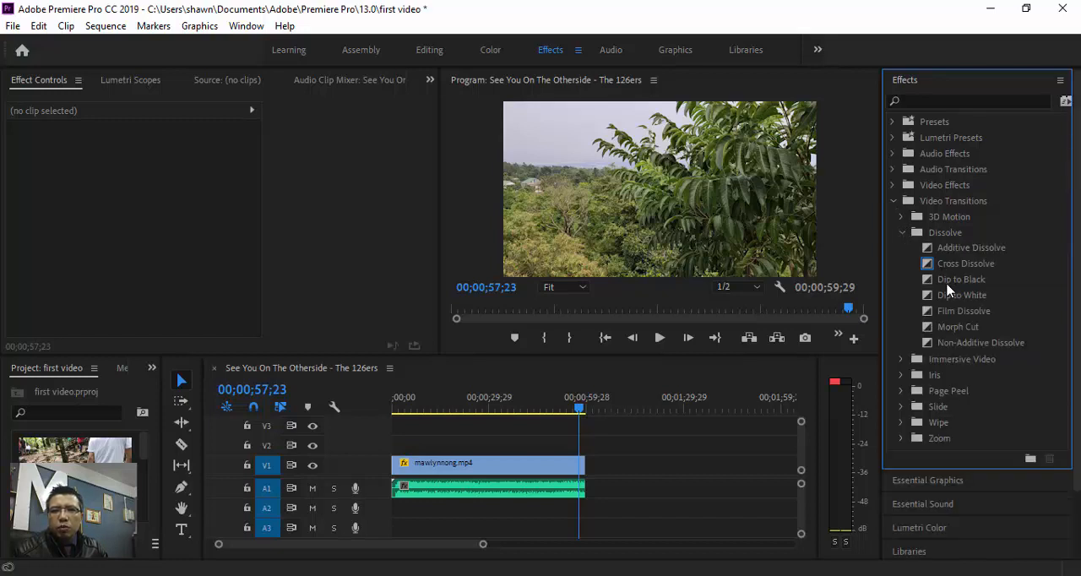
{"action": "left_click_drag", "start_coordinate": [930, 286], "coordinate": [587, 470]}
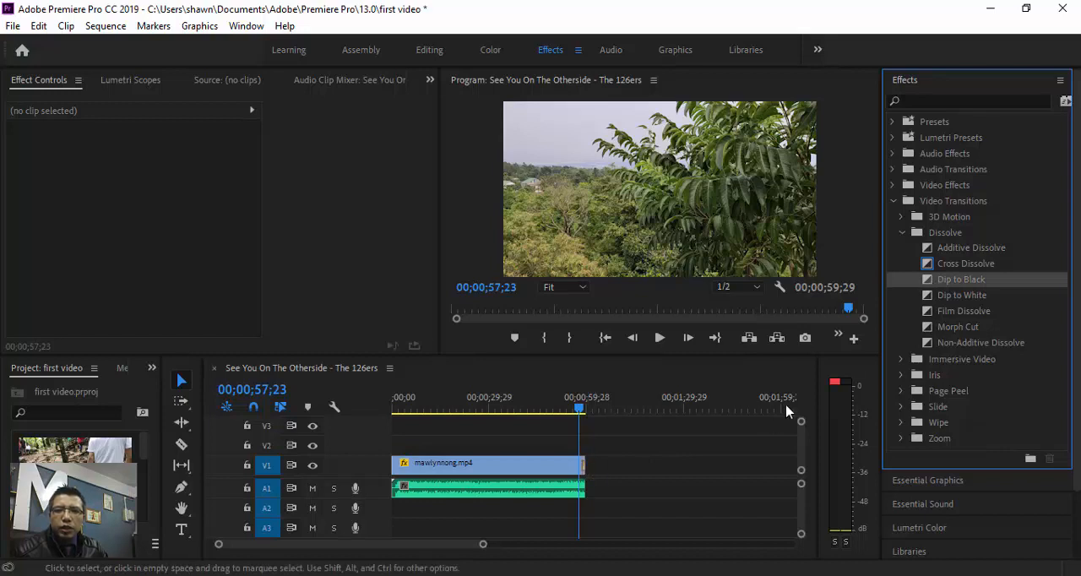
- Apply the Exponential Fade audio transition to the end of the music clip on A1
{"action": "left_click", "coordinate": [893, 170]}
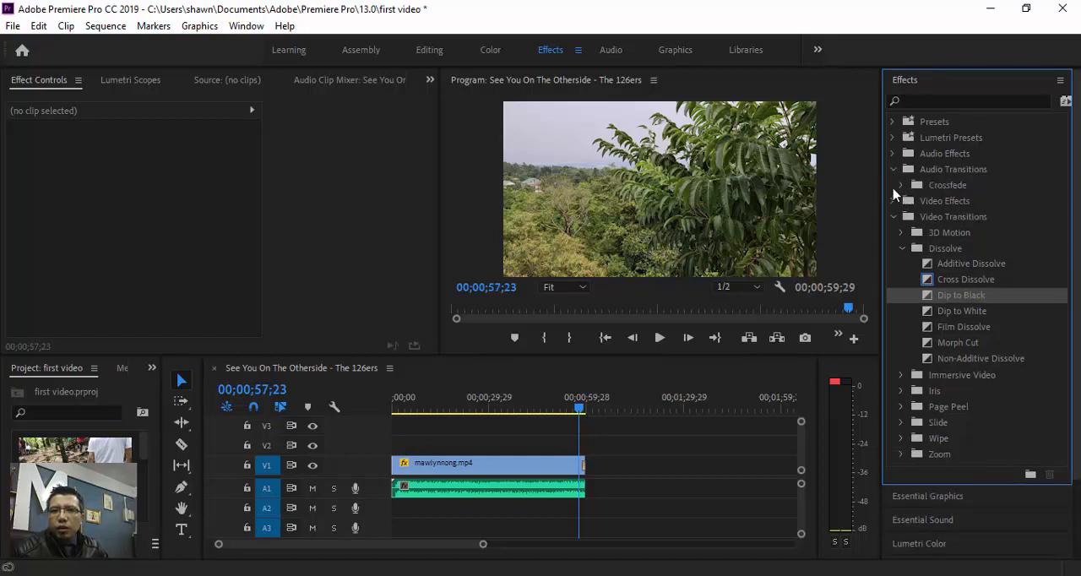
{"action": "left_click", "coordinate": [902, 185]}
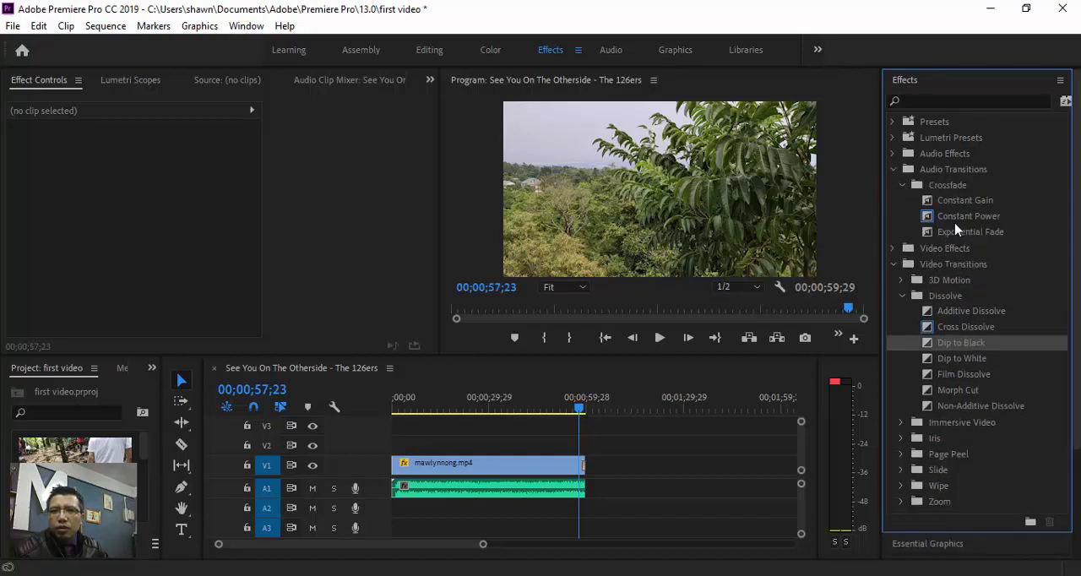
{"action": "left_click_drag", "start_coordinate": [944, 240], "coordinate": [598, 520]}
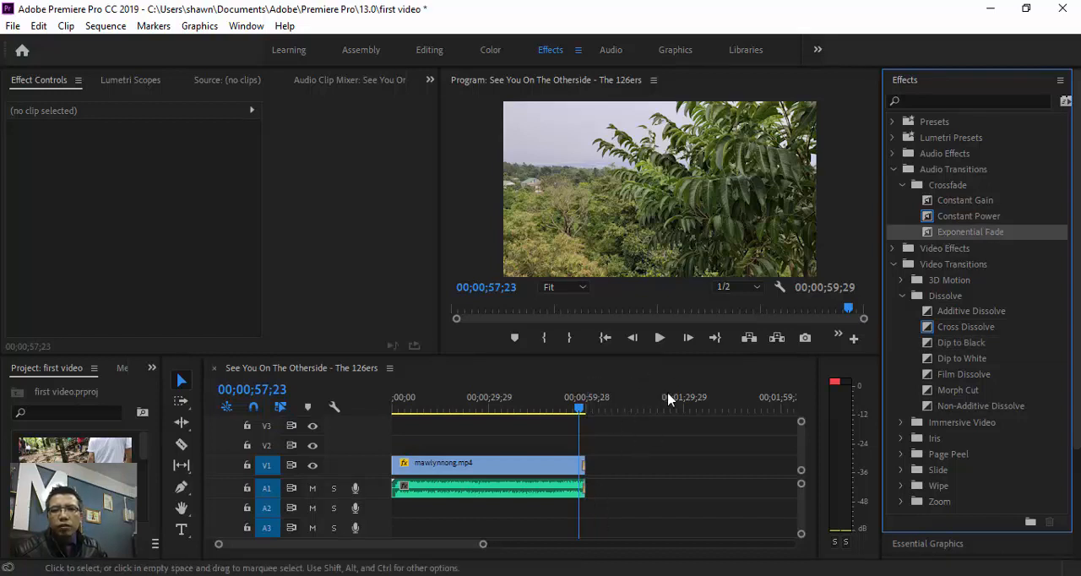
- Play the ending to check both fades and move the playhead back to 00;00;49;29
{"action": "left_click", "coordinate": [660, 339]}
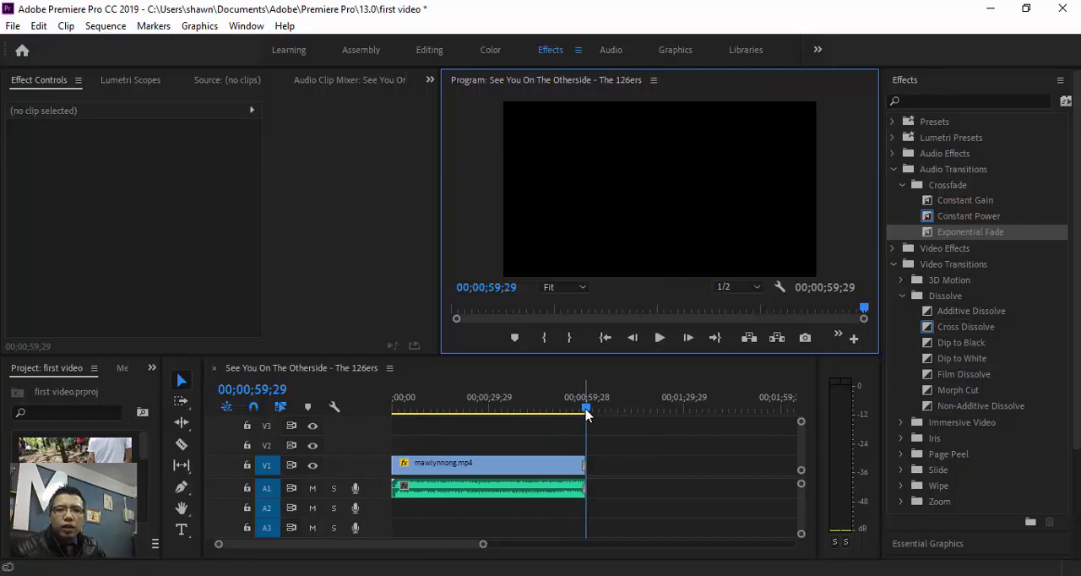
{"action": "left_click_drag", "start_coordinate": [587, 413], "coordinate": [553, 413]}
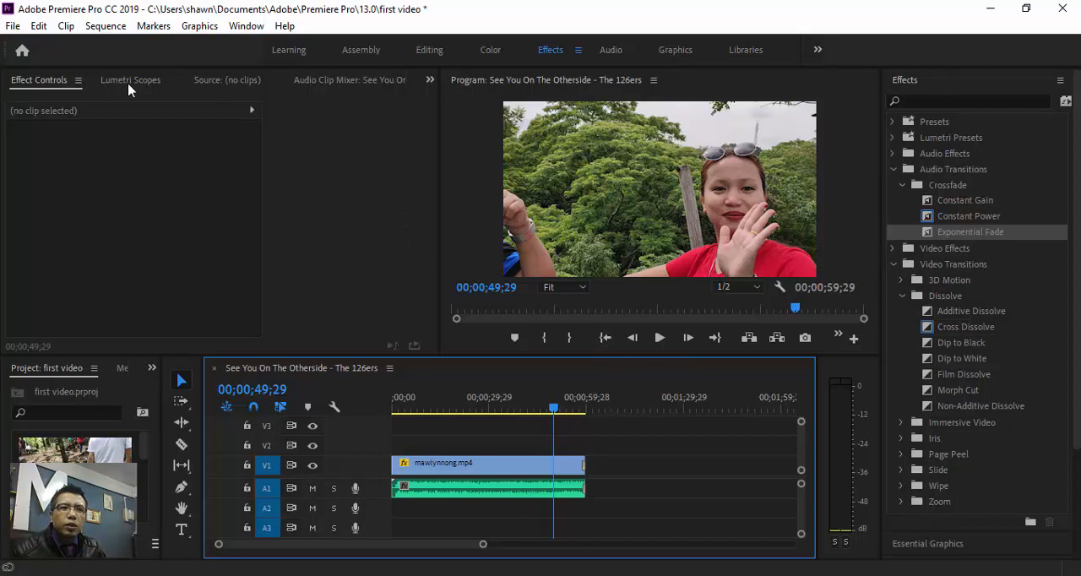
{"action": "left_click", "coordinate": [49, 86]}
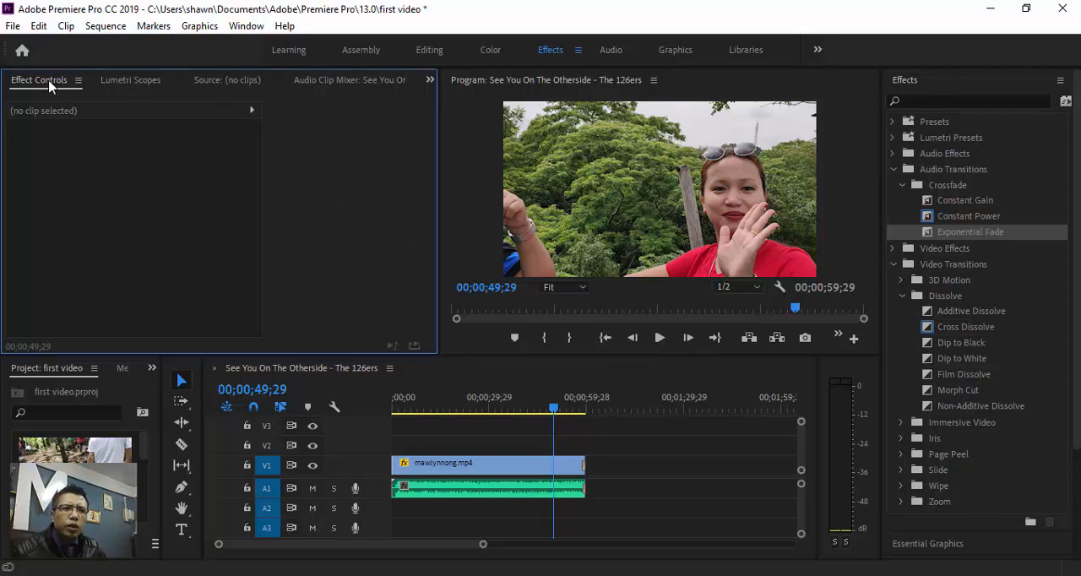
{"action": "left_click", "coordinate": [76, 80]}
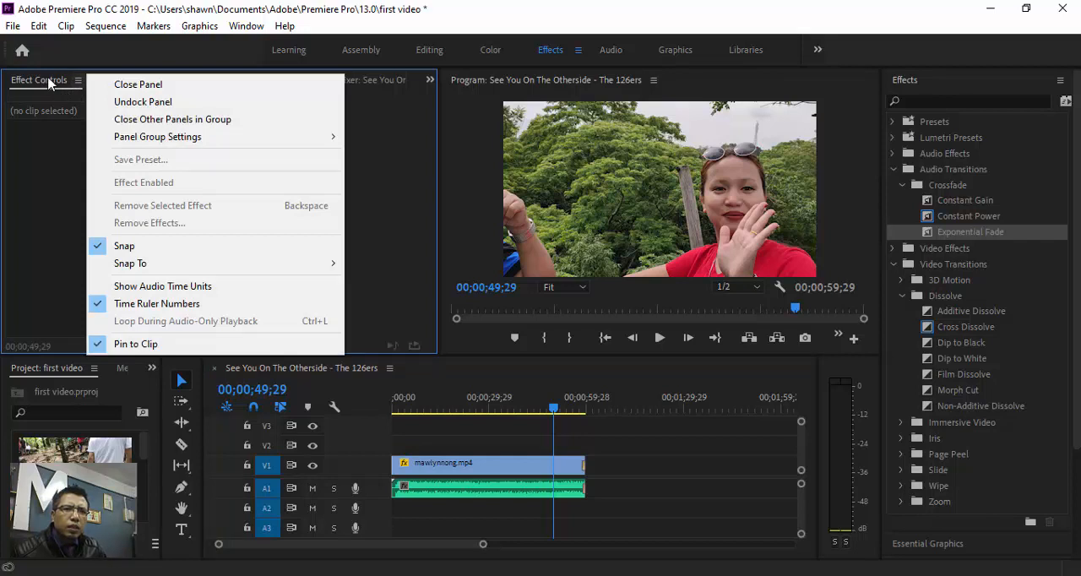
{"action": "left_click", "coordinate": [49, 82]}
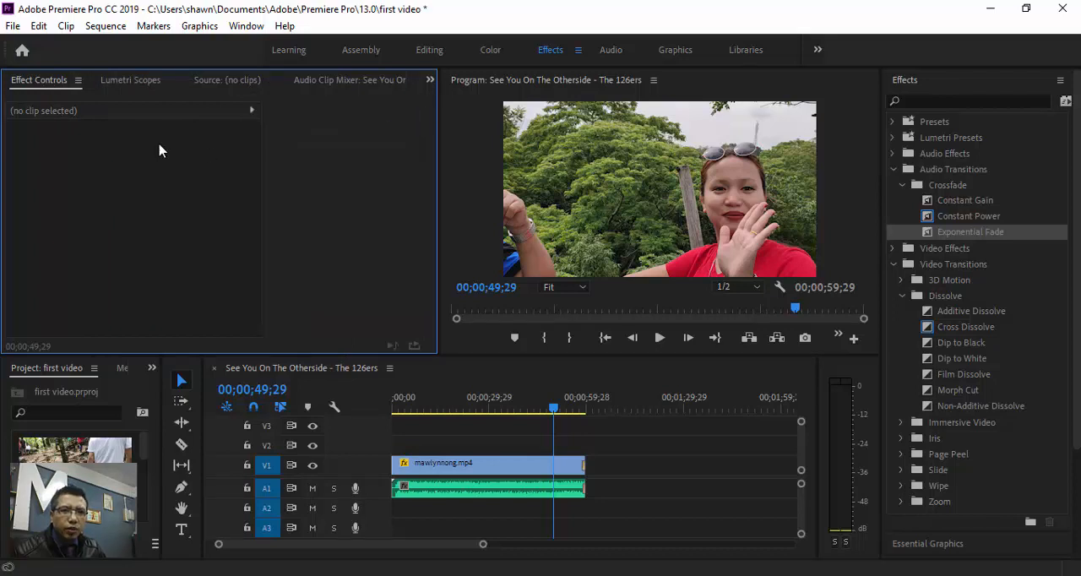
- Set the mawlynnong.mp4 clip's motion properties to position 949, 415, scale 59, rotation 6° and horizontal anchor point 1114
{"action": "left_click", "coordinate": [529, 467]}
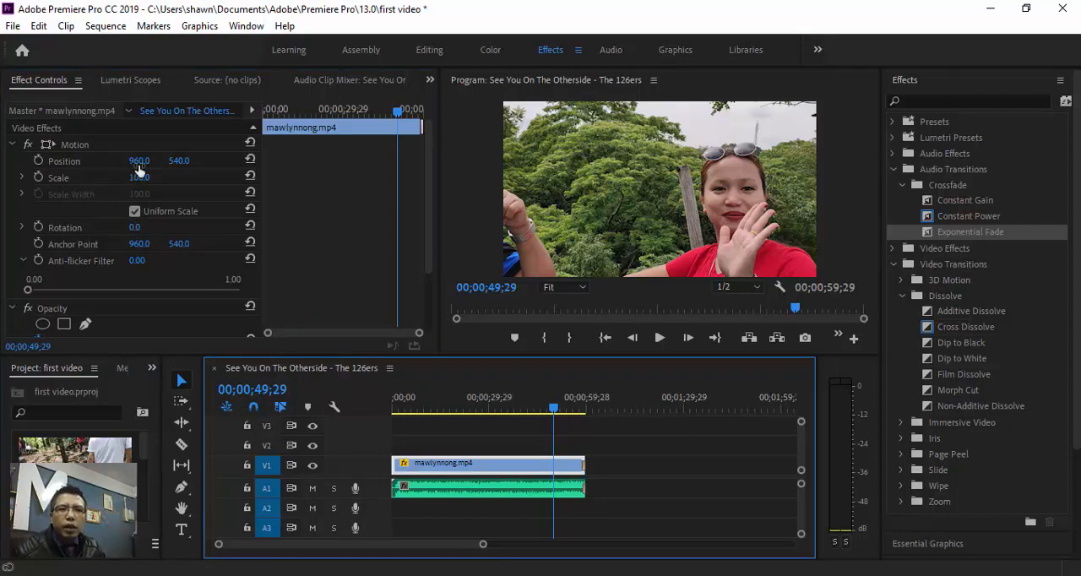
{"action": "left_click_drag", "start_coordinate": [139, 165], "coordinate": [71, 167]}
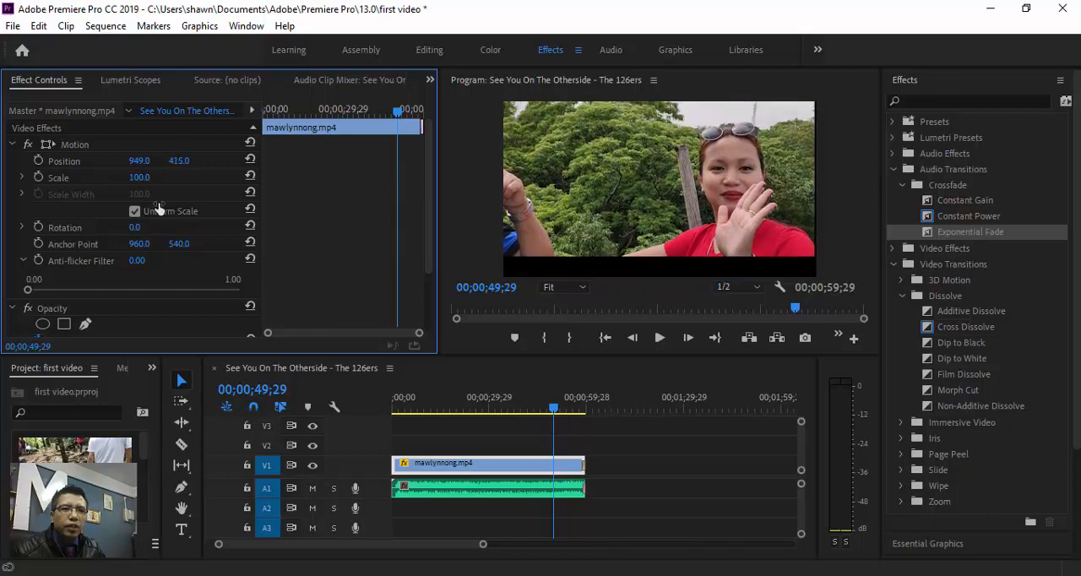
{"action": "left_click_drag", "start_coordinate": [138, 182], "coordinate": [77, 182]}
{"action": "left_click_drag", "start_coordinate": [139, 178], "coordinate": [91, 178]}
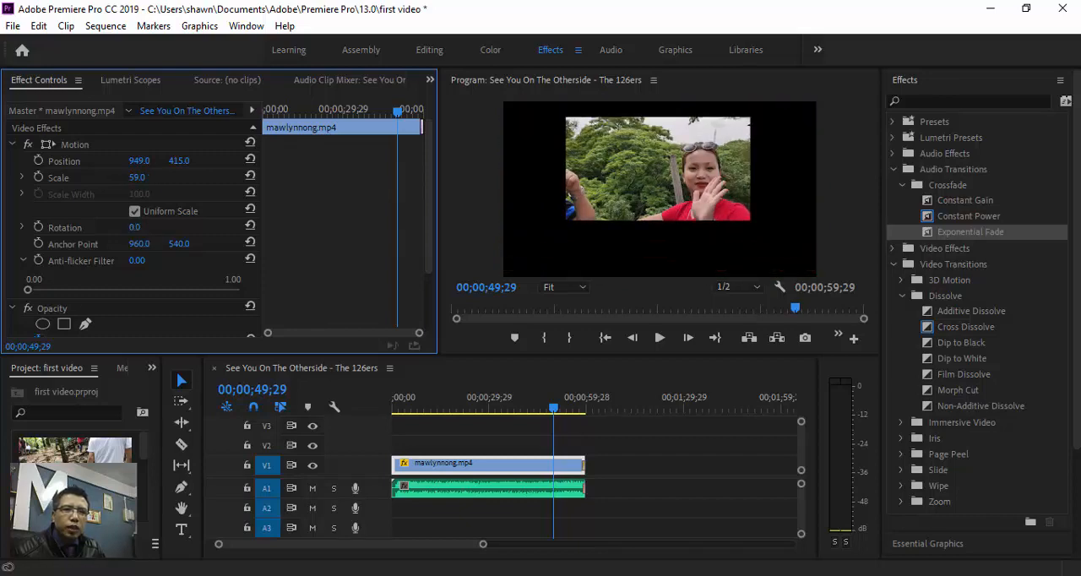
{"action": "left_click_drag", "start_coordinate": [134, 227], "coordinate": [215, 244]}
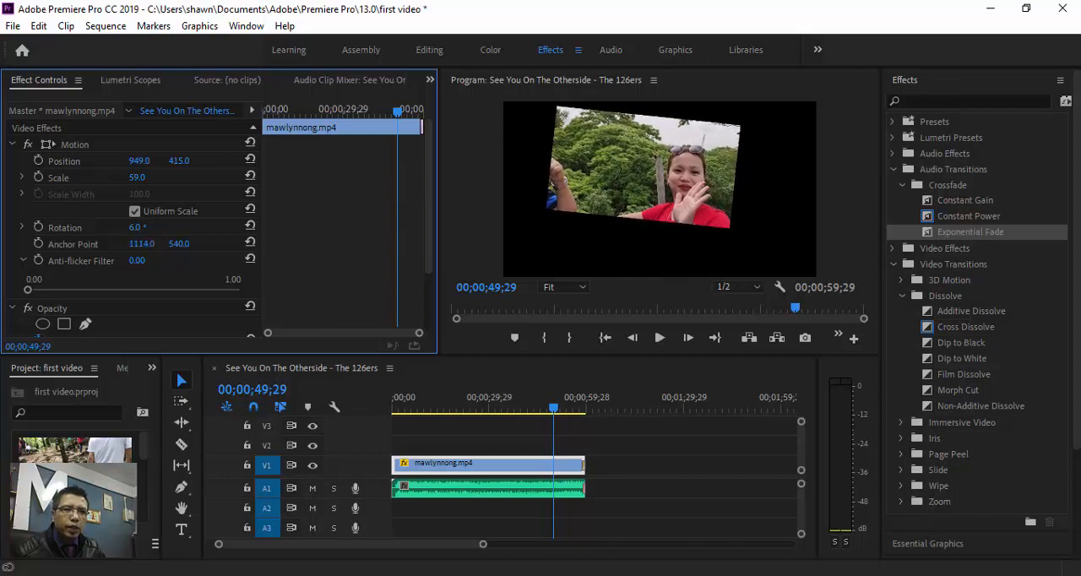
- Set the mawlynnong.mp4 clip's opacity to 30% at the playhead, 00;00;49;29
{"action": "scroll", "coordinate": [127, 278], "scroll_direction": "down", "scroll_amount": 3}
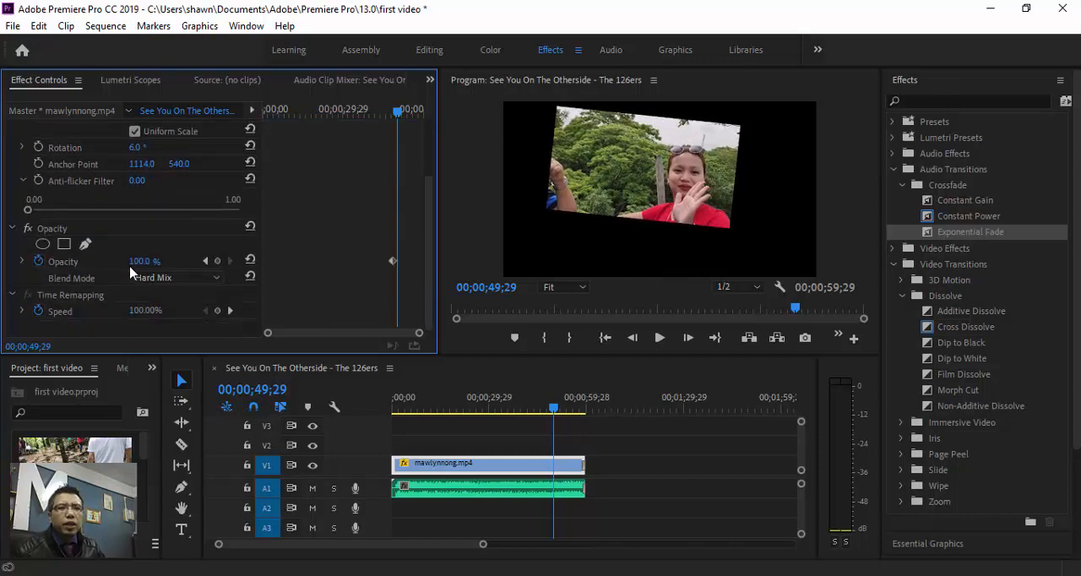
{"action": "left_click_drag", "start_coordinate": [130, 265], "coordinate": [123, 266]}
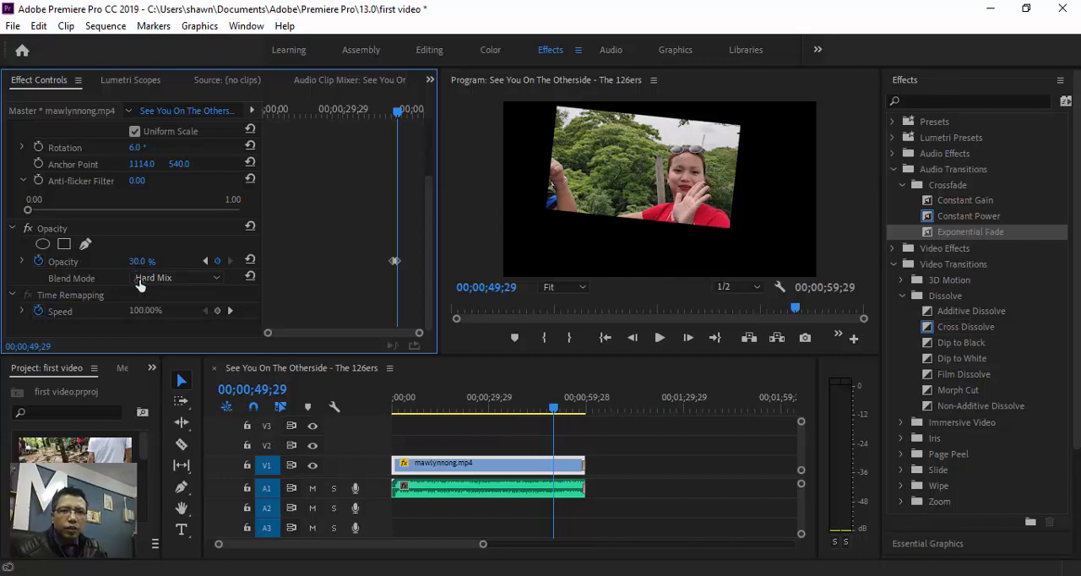
- Undo the opacity, anchor point, rotation, scale and position changes made to the mawlynnong.mp4 clip
{"action": "key", "text": "ctrl+z"}
{"action": "key", "text": "ctrl+z"}
{"action": "key", "text": "ctrl+z"}
{"action": "key", "text": "ctrl+z"}
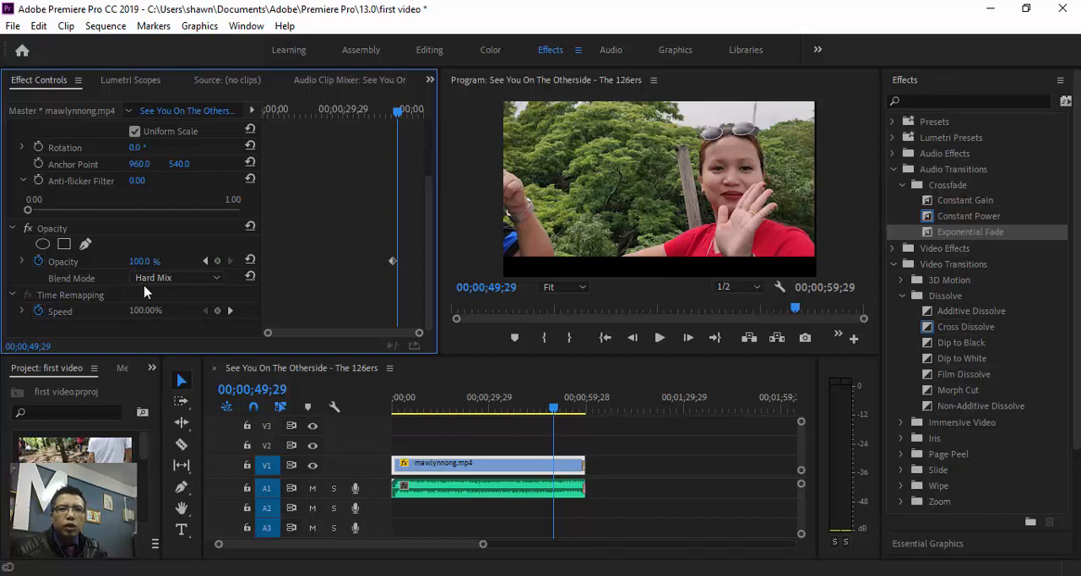
{"action": "scroll", "coordinate": [221, 234], "scroll_direction": "up", "scroll_amount": 3}
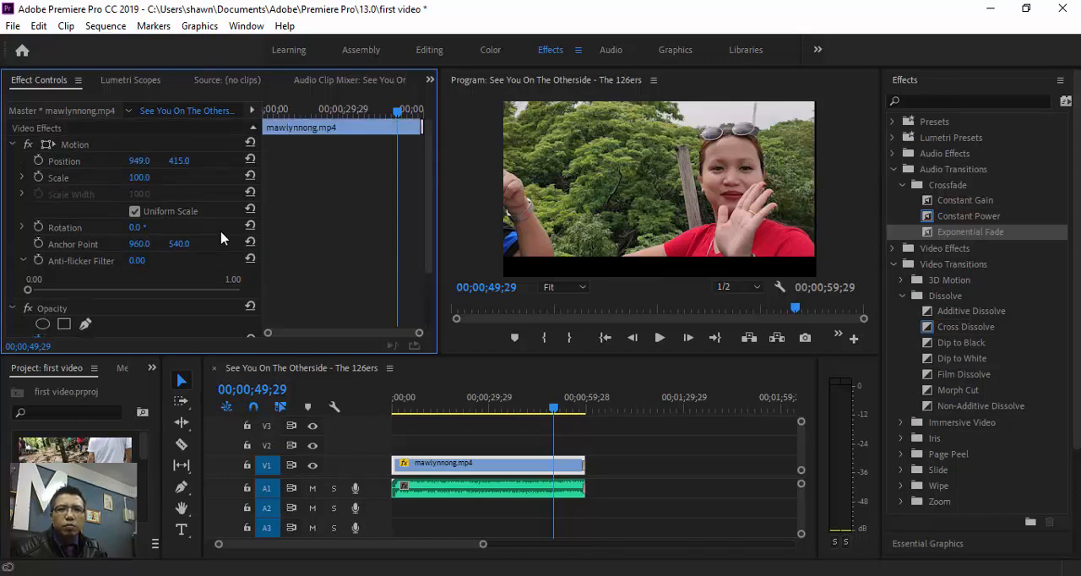
{"action": "key", "text": "ctrl+z"}
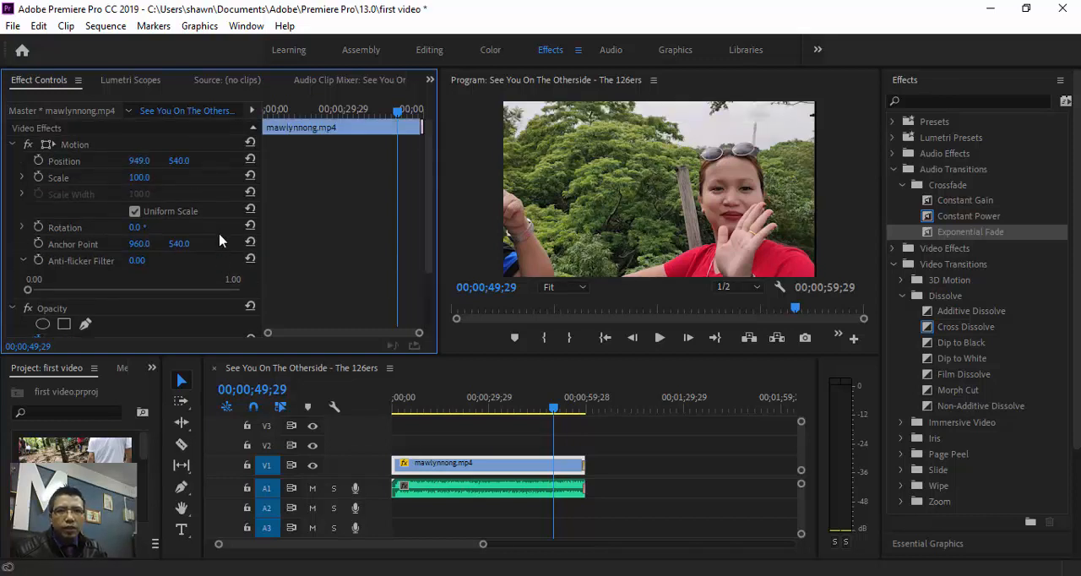
{"action": "key", "text": "ctrl+z"}
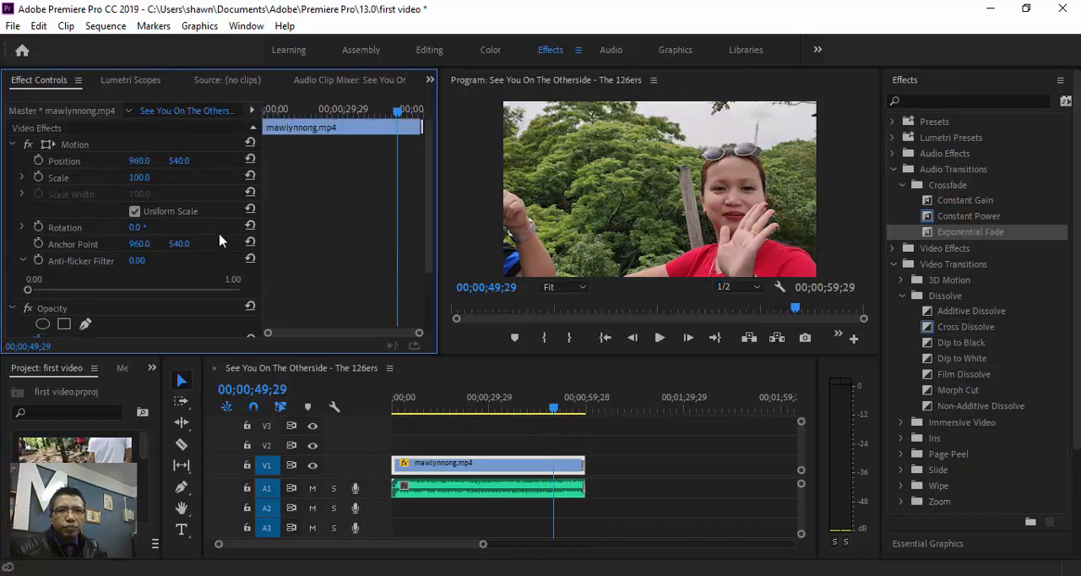
- Look over the Markers, Libraries, Lumetri Color and Essential Graphics tools and the list of Video Effects categories
{"action": "left_click", "coordinate": [893, 169]}
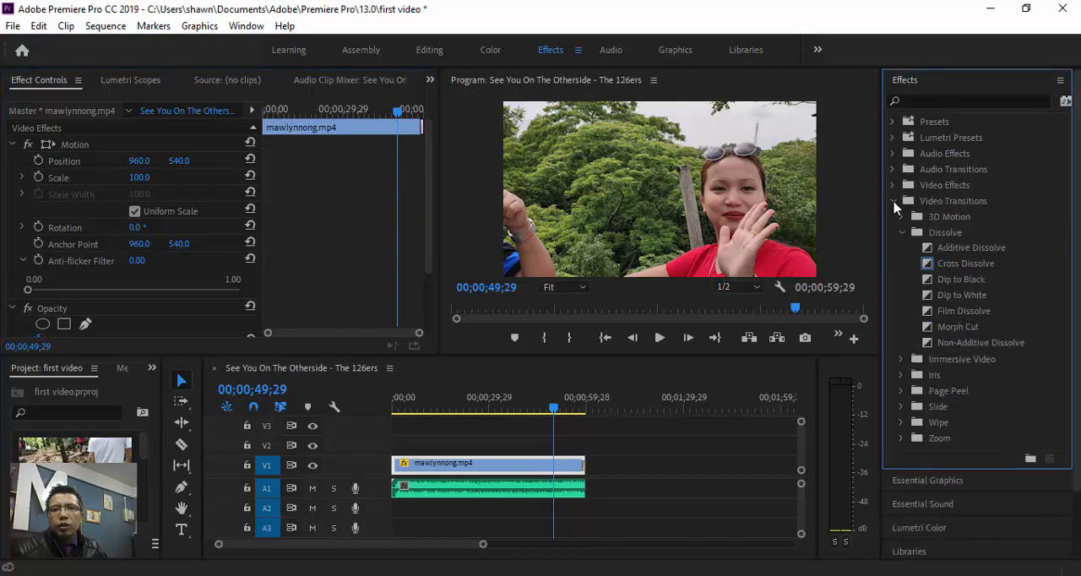
{"action": "left_click", "coordinate": [894, 201]}
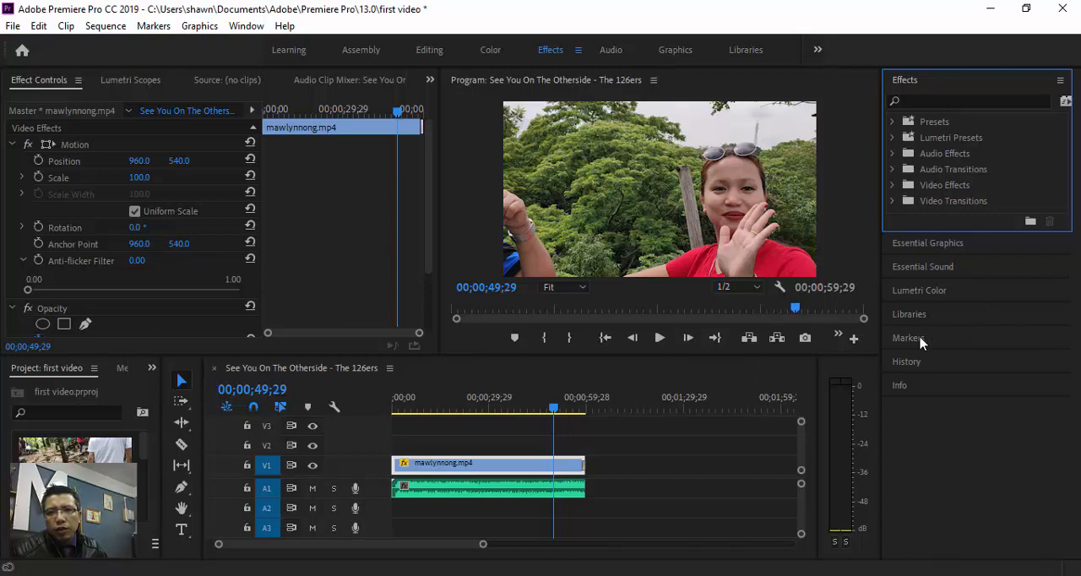
{"action": "left_click", "coordinate": [940, 339]}
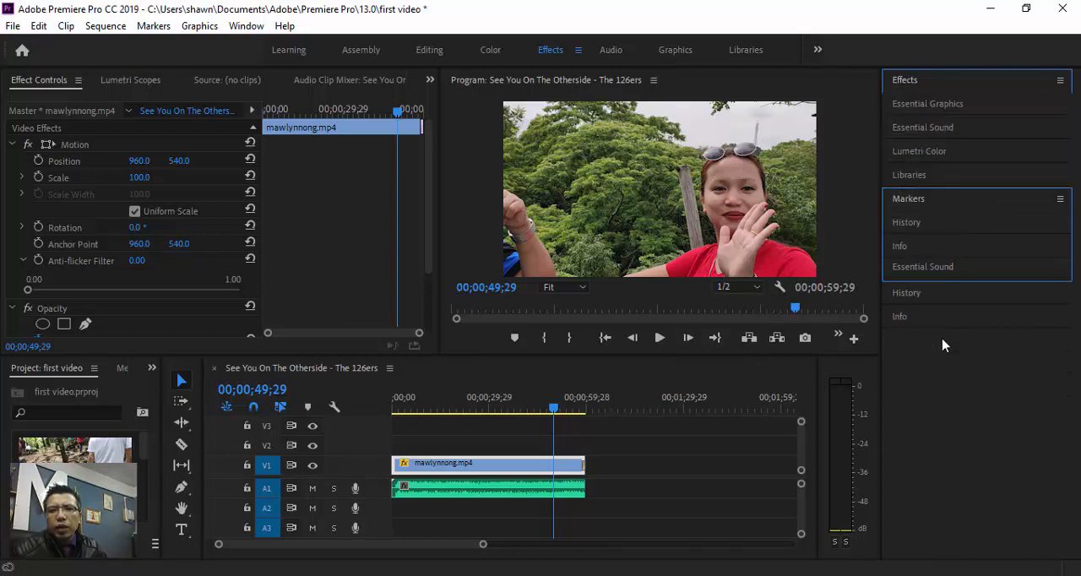
{"action": "left_click", "coordinate": [946, 175]}
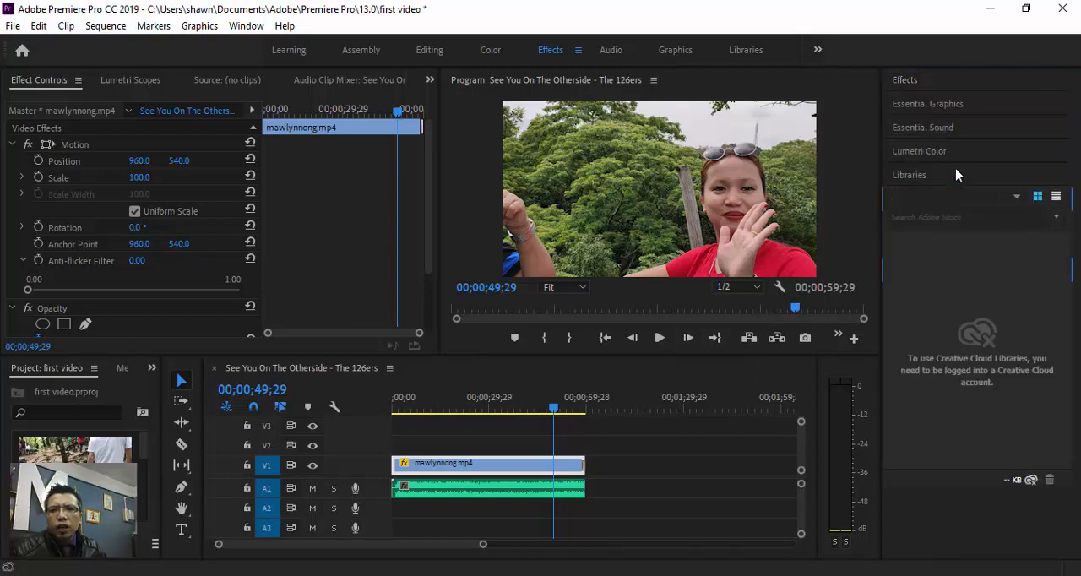
{"action": "left_click", "coordinate": [958, 152]}
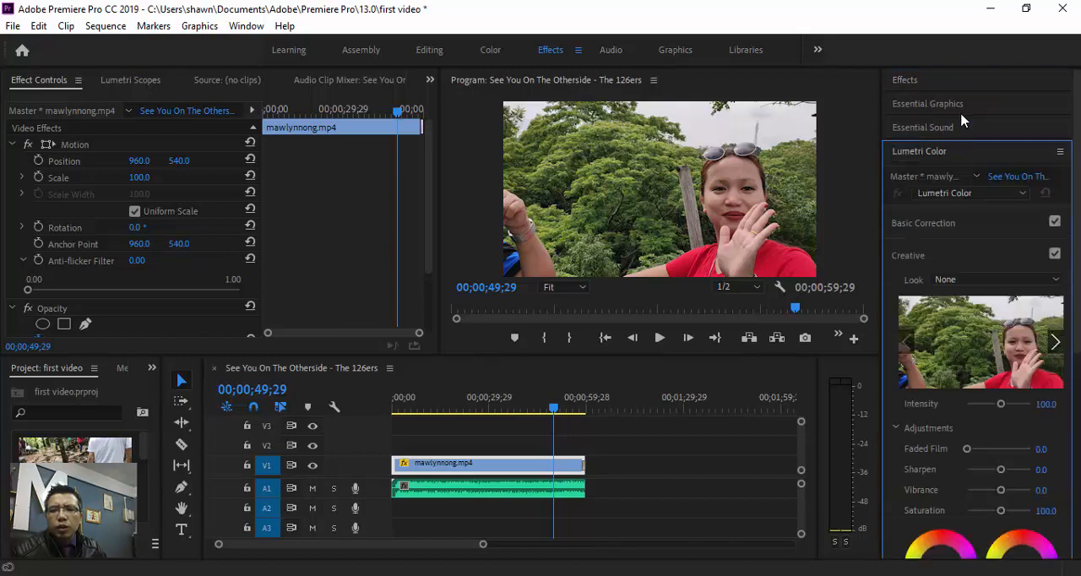
{"action": "left_click", "coordinate": [962, 113]}
{"action": "left_click", "coordinate": [956, 83]}
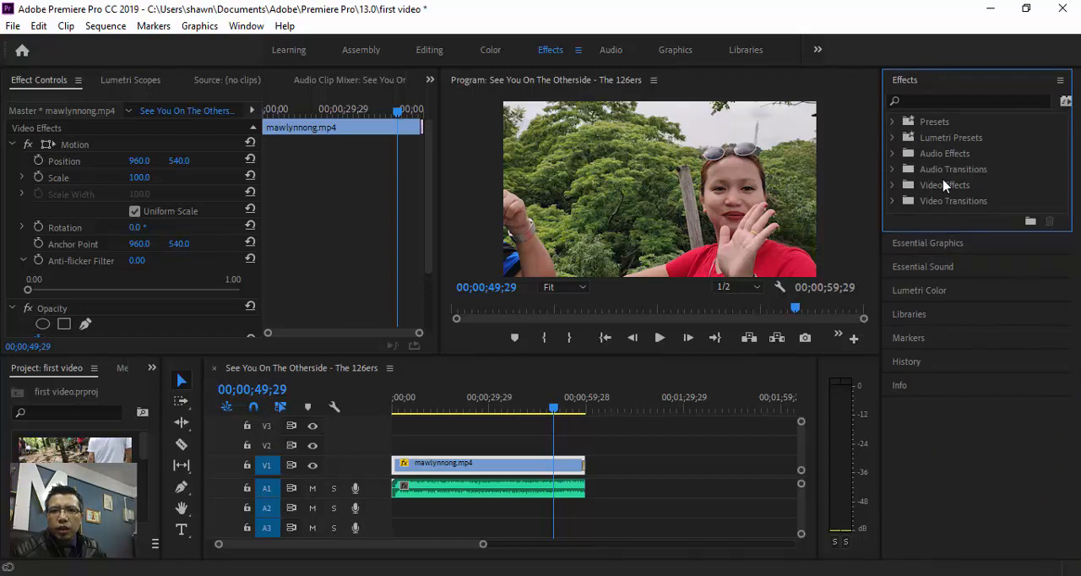
{"action": "left_click", "coordinate": [891, 187]}
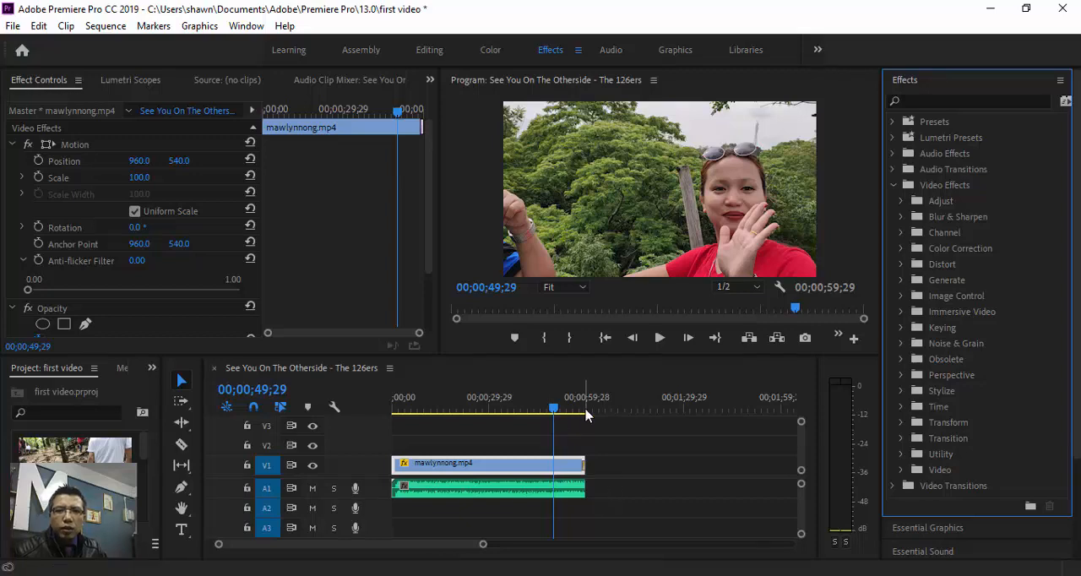
- Move the playhead to 00;00;38;01, where the man in the white shirt enters the frame
{"action": "left_click_drag", "start_coordinate": [553, 410], "coordinate": [515, 416]}
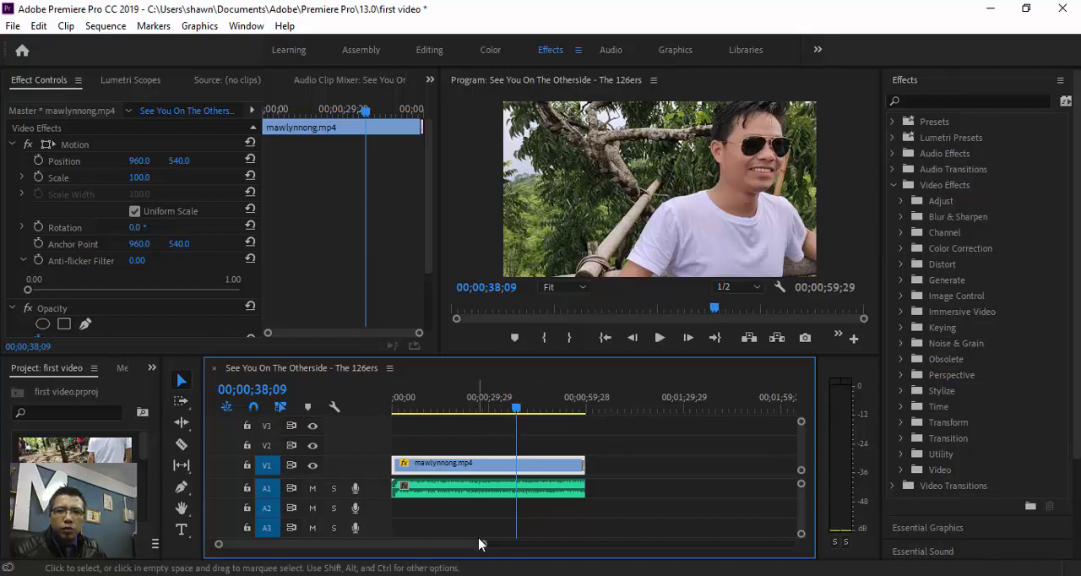
{"action": "left_click_drag", "start_coordinate": [483, 548], "coordinate": [442, 540]}
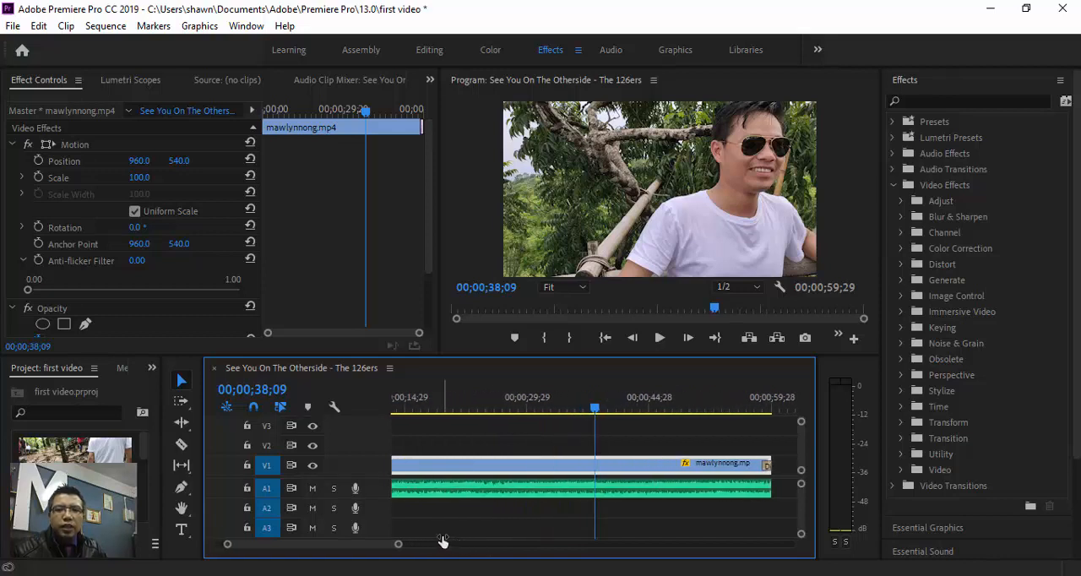
{"action": "left_click_drag", "start_coordinate": [595, 408], "coordinate": [594, 410]}
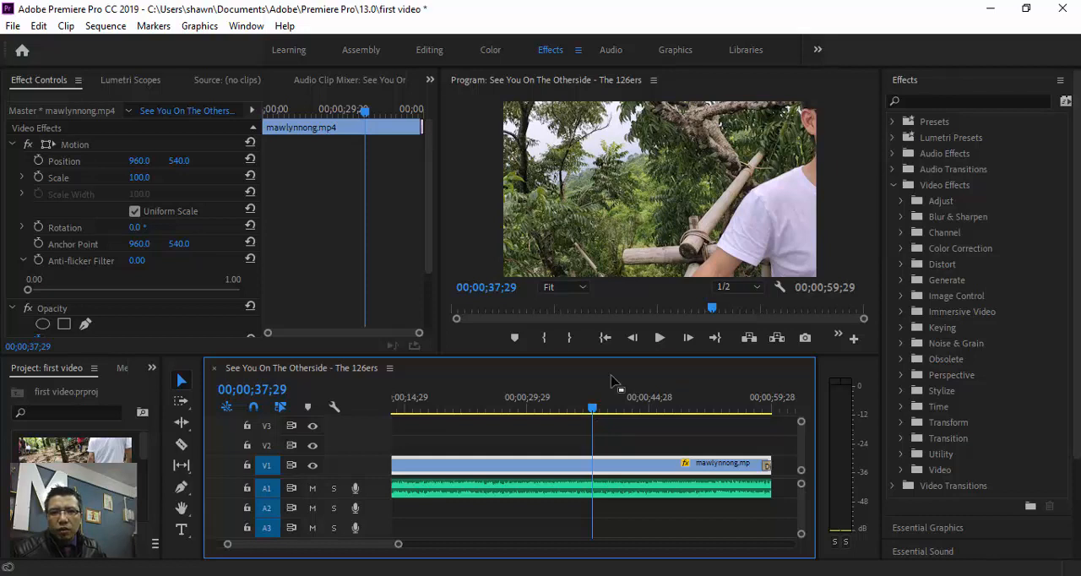
{"action": "left_click_drag", "start_coordinate": [594, 411], "coordinate": [594, 412]}
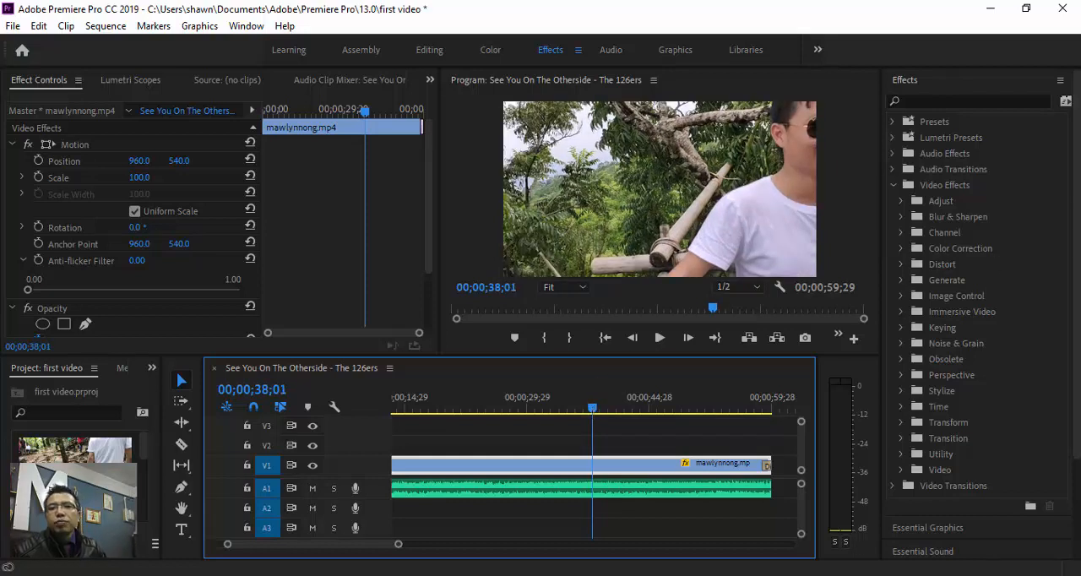
- Try the Camera Blur effect on the whole uncut mawlynnong.mp4 clip on V1 and undo it
{"action": "left_click", "coordinate": [901, 217]}
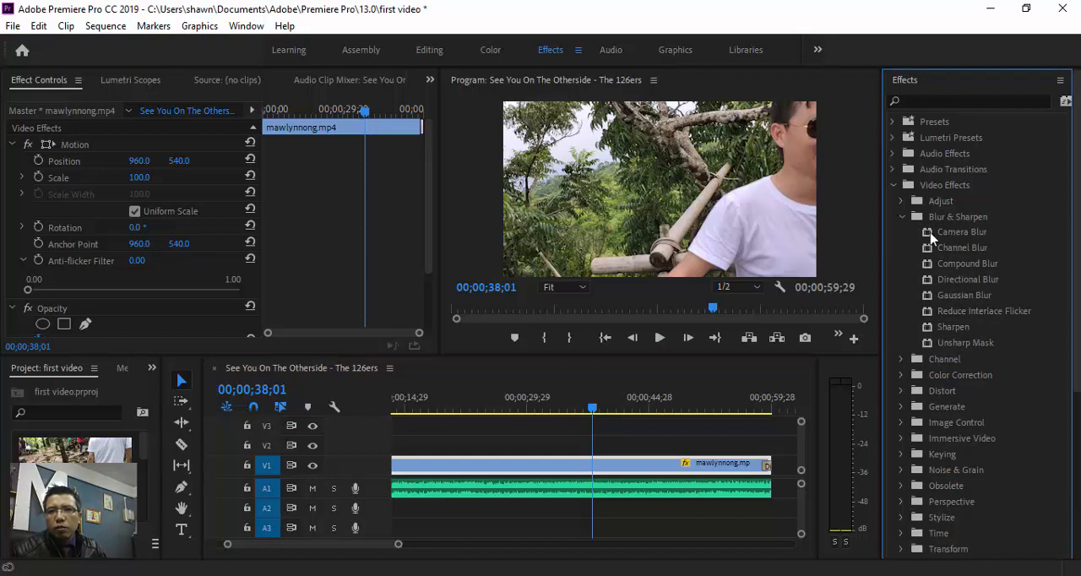
{"action": "left_click", "coordinate": [931, 235]}
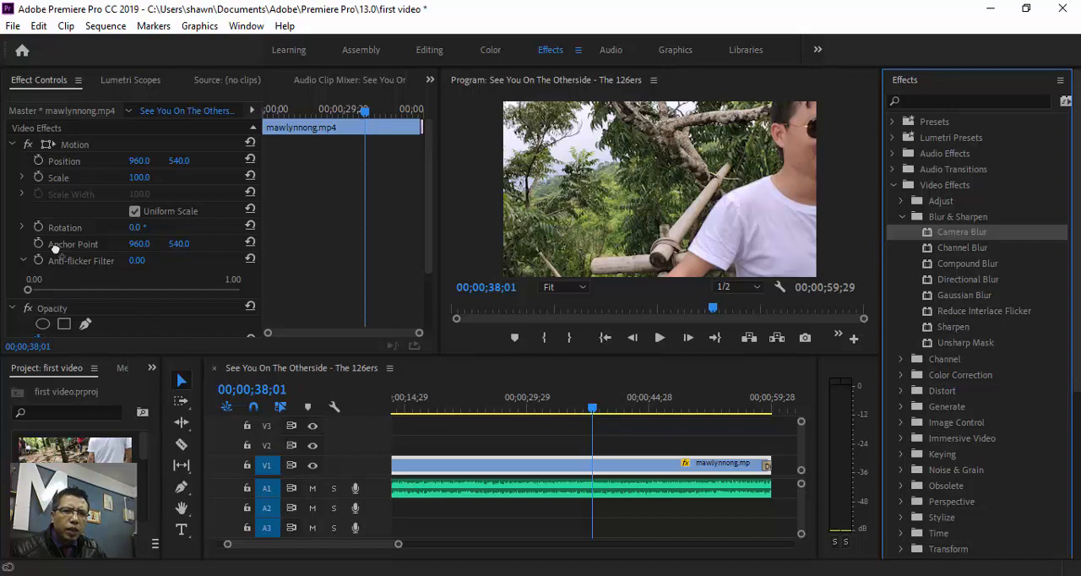
{"action": "left_click_drag", "start_coordinate": [66, 279], "coordinate": [576, 472]}
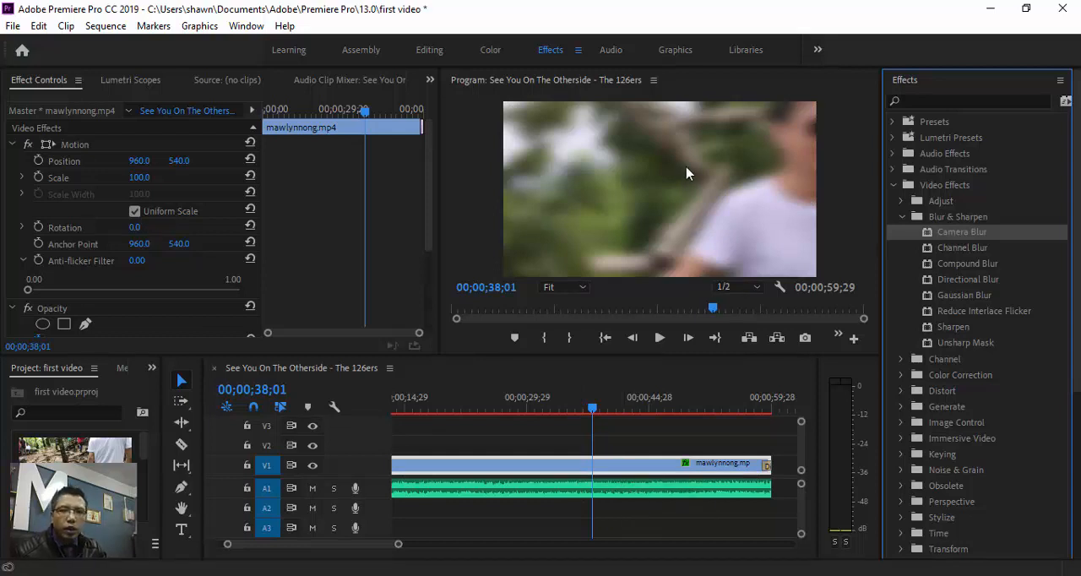
{"action": "key", "text": "ctrl+z"}
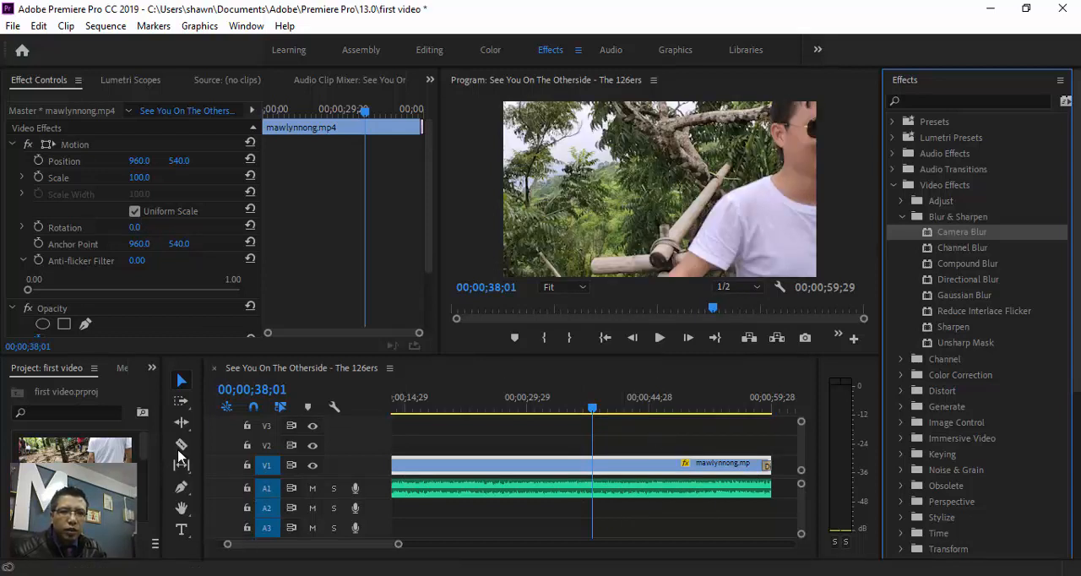
- Cut the mawlynnong.mp4 clip at 00;00;38;01 and apply the Camera Blur effect to the part after the cut
{"action": "left_click", "coordinate": [181, 447]}
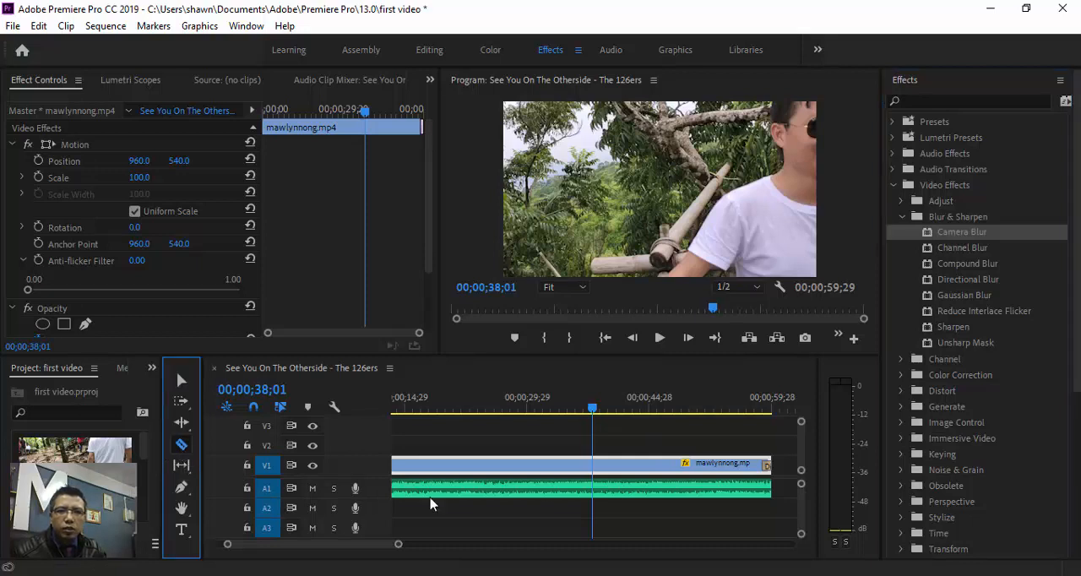
{"action": "left_click", "coordinate": [595, 463]}
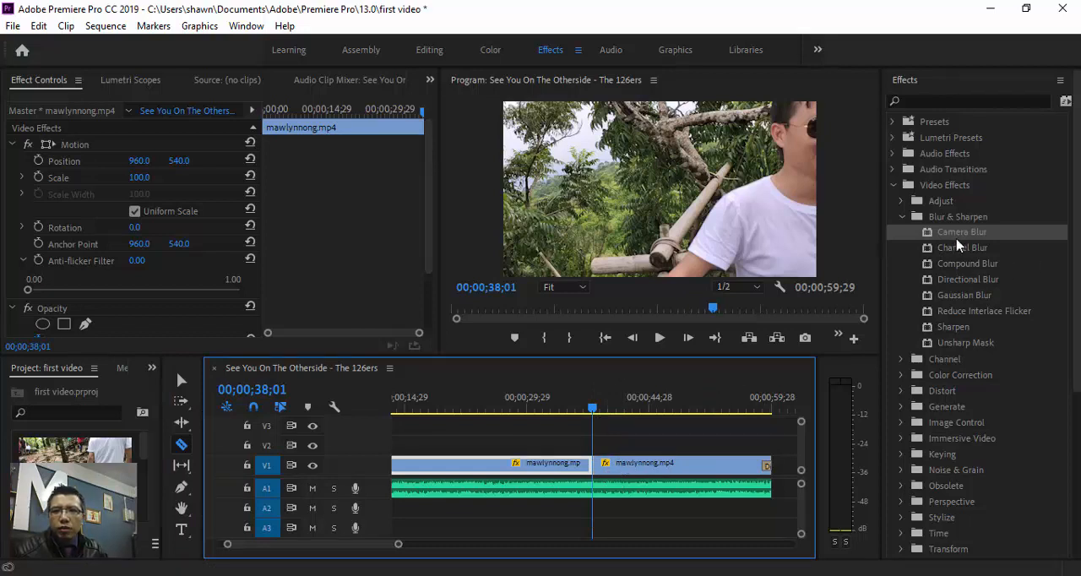
{"action": "left_click_drag", "start_coordinate": [958, 240], "coordinate": [647, 465]}
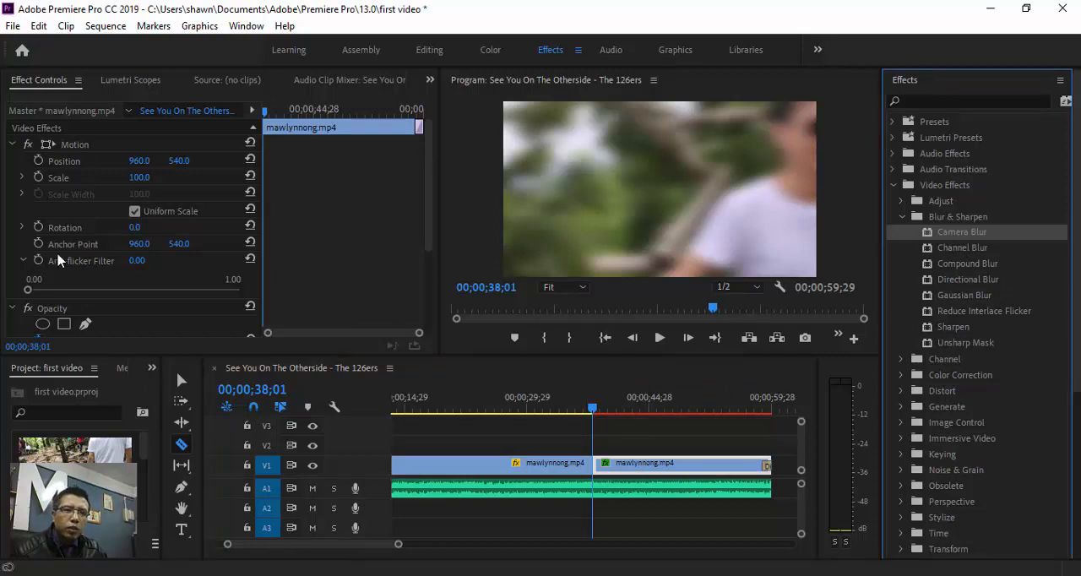
- Add an elliptical mask to the Camera Blur effect over the man's face and track it forward
{"action": "scroll", "coordinate": [102, 313], "scroll_direction": "down", "scroll_amount": 3}
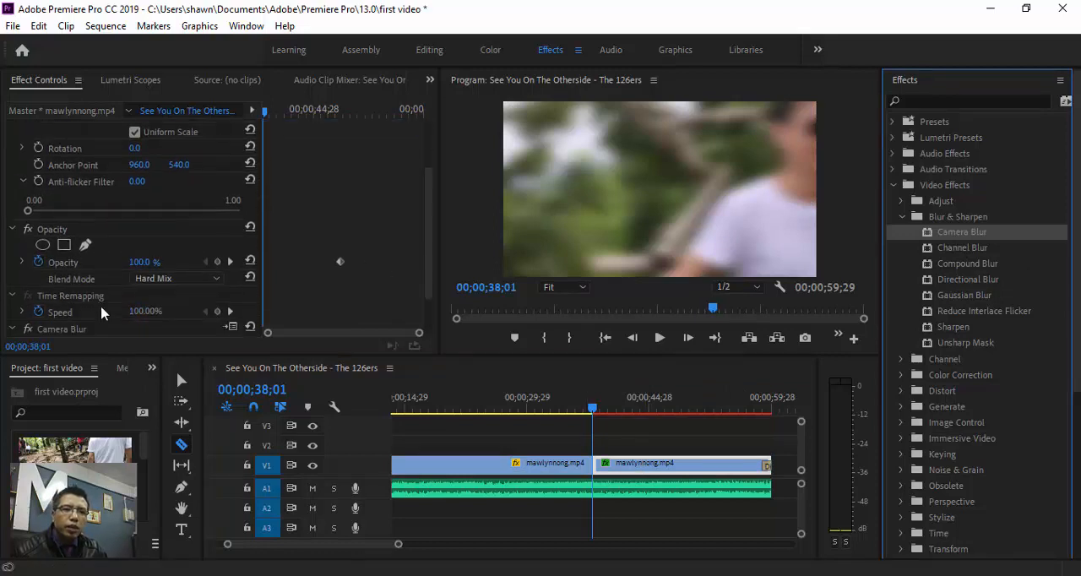
{"action": "scroll", "coordinate": [101, 313], "scroll_direction": "down", "scroll_amount": 2}
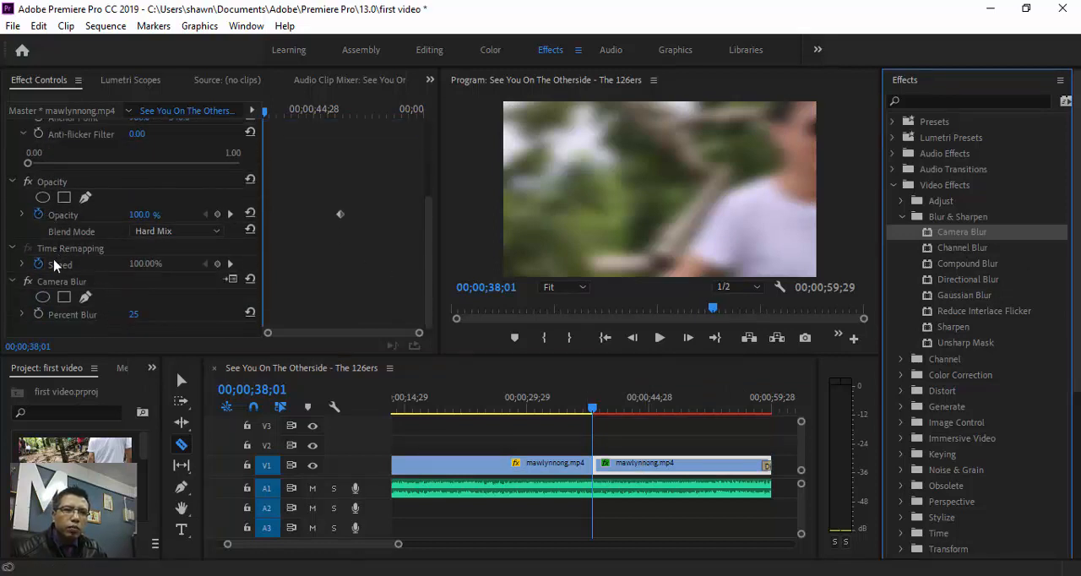
{"action": "scroll", "coordinate": [52, 244], "scroll_direction": "down", "scroll_amount": 1}
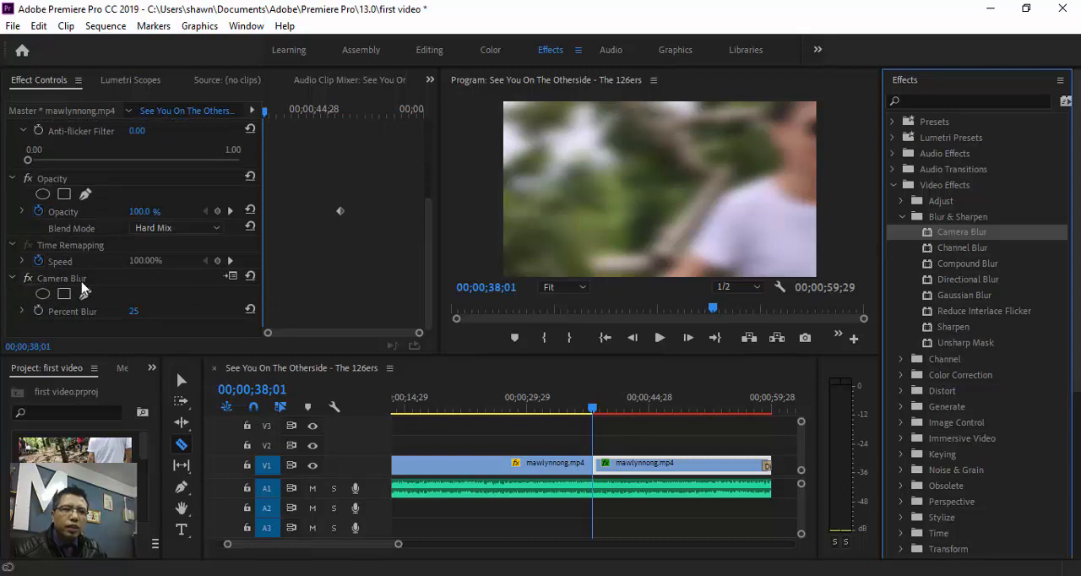
{"action": "left_click", "coordinate": [64, 294]}
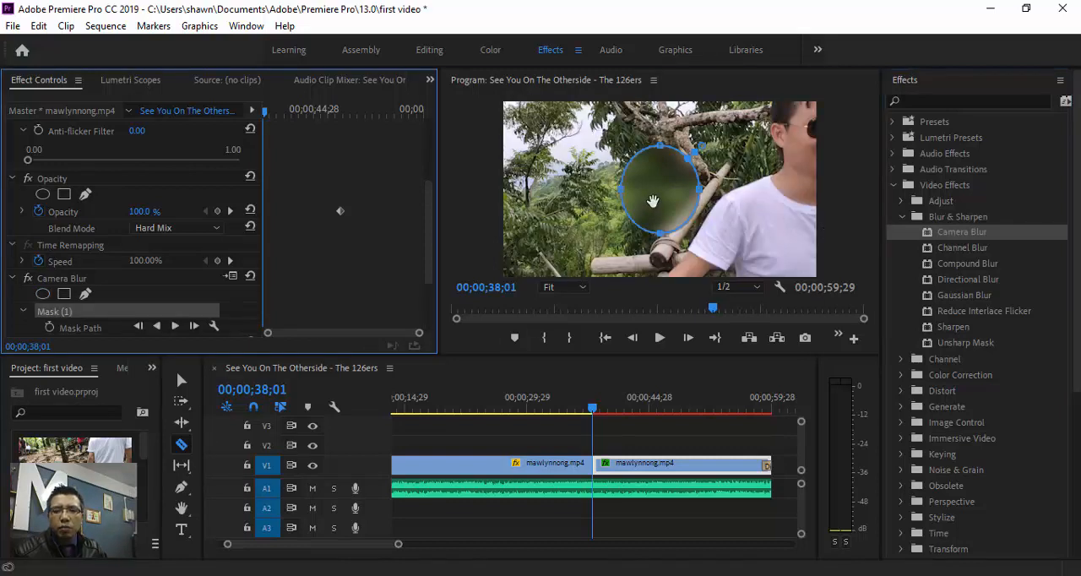
{"action": "left_click_drag", "start_coordinate": [651, 202], "coordinate": [807, 140]}
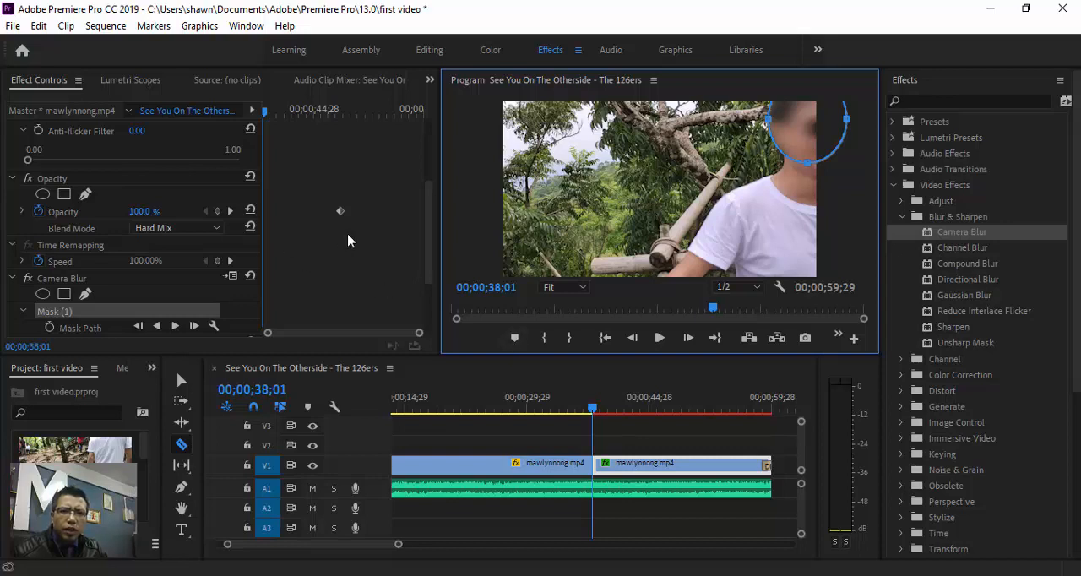
{"action": "left_click", "coordinate": [175, 326]}
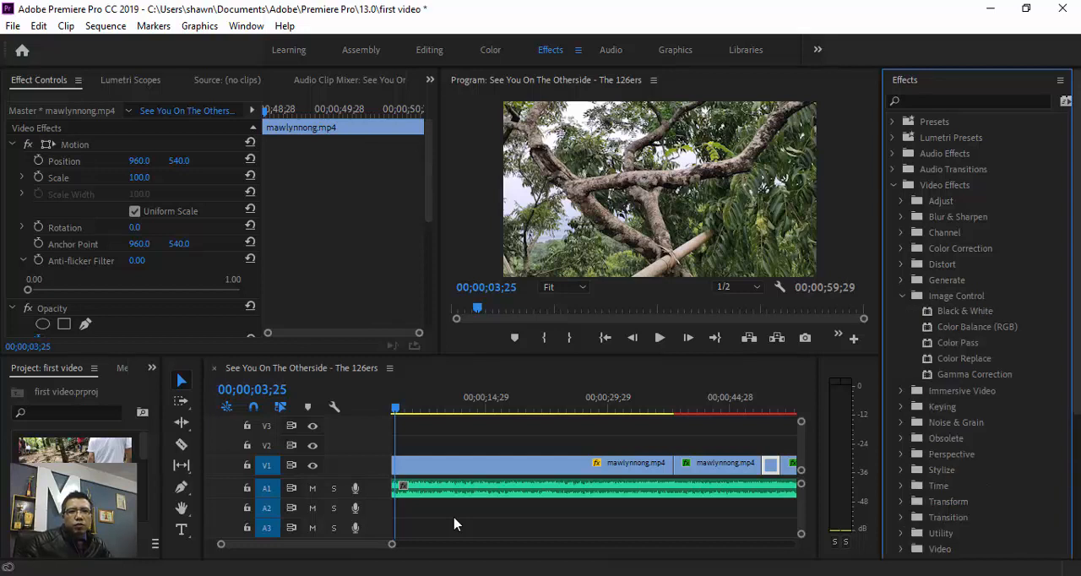
- Apply the Black & White effect to the first mawlynnong.mp4 clip on V1 and check it at 00;00;22;10
{"action": "mouse_move", "coordinate": [964, 312]}
{"action": "left_mouse_down"}
{"action": "mouse_move", "coordinate": [707, 466]}
{"action": "mouse_move", "coordinate": [623, 465]}
{"action": "left_mouse_up"}
{"action": "left_click", "coordinate": [546, 401]}
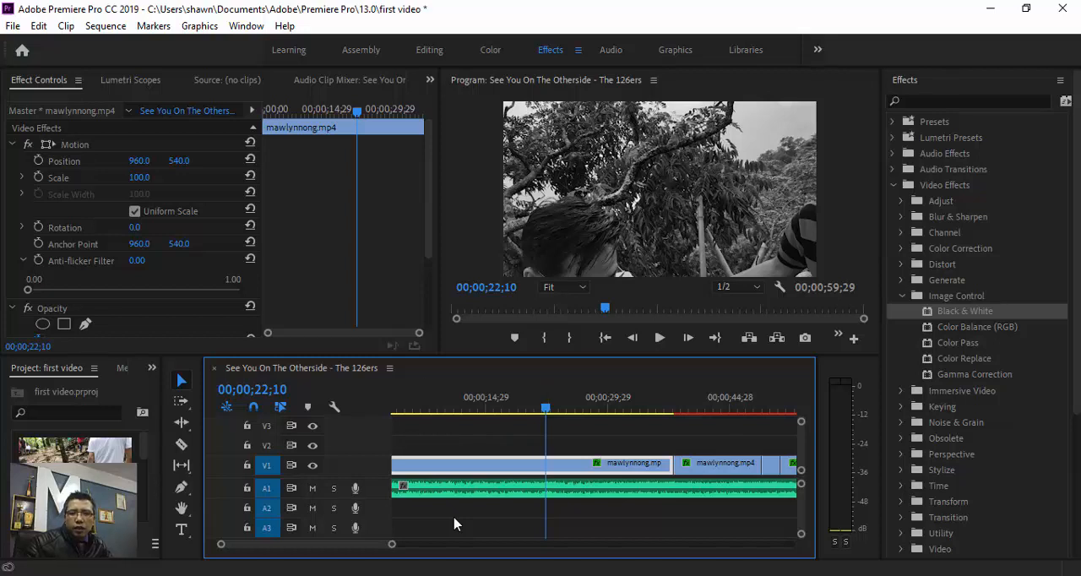
{"action": "scroll", "coordinate": [135, 228], "scroll_direction": "down", "scroll_amount": 7}
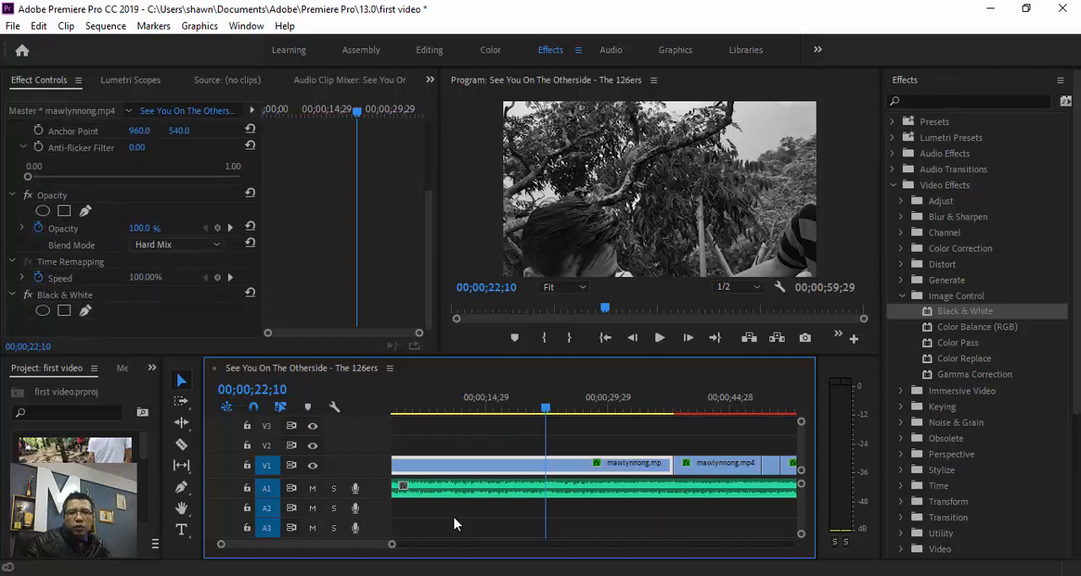
{"action": "scroll", "coordinate": [135, 228], "scroll_direction": "up", "scroll_amount": 2}
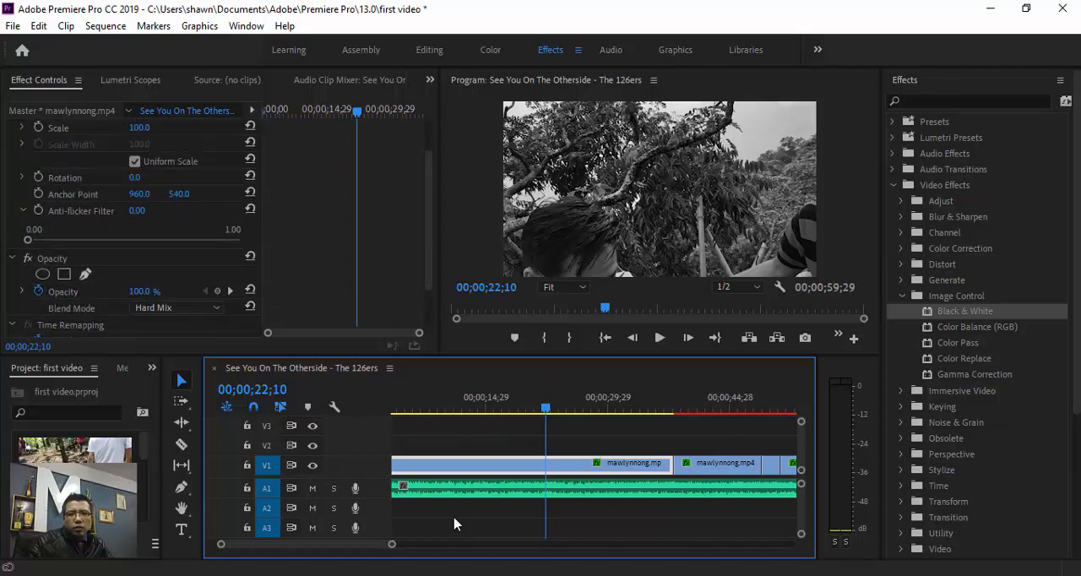
{"action": "scroll", "coordinate": [136, 228], "scroll_direction": "up", "scroll_amount": 3}
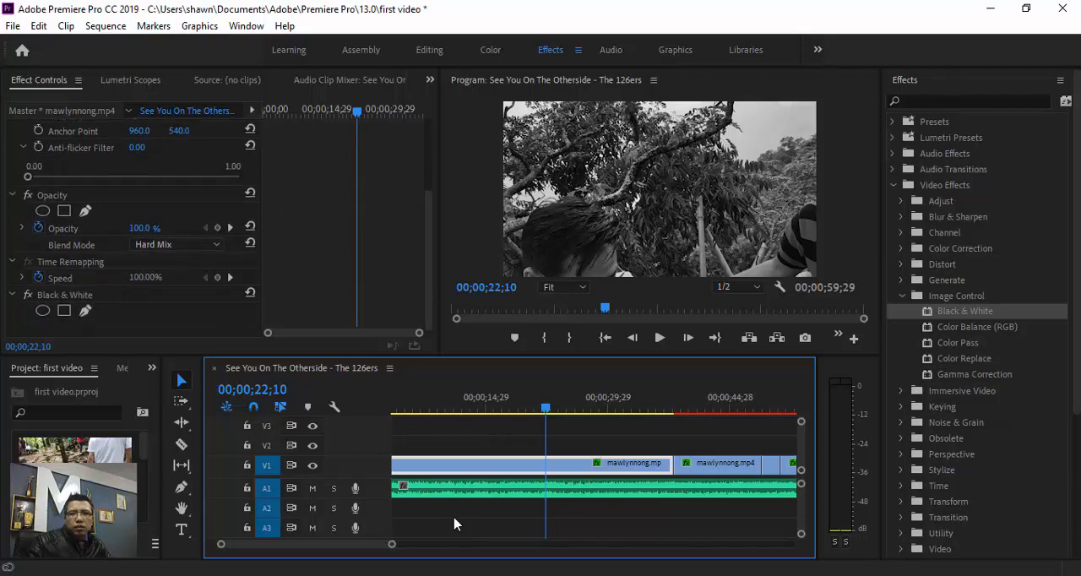
{"action": "left_click", "coordinate": [12, 294]}
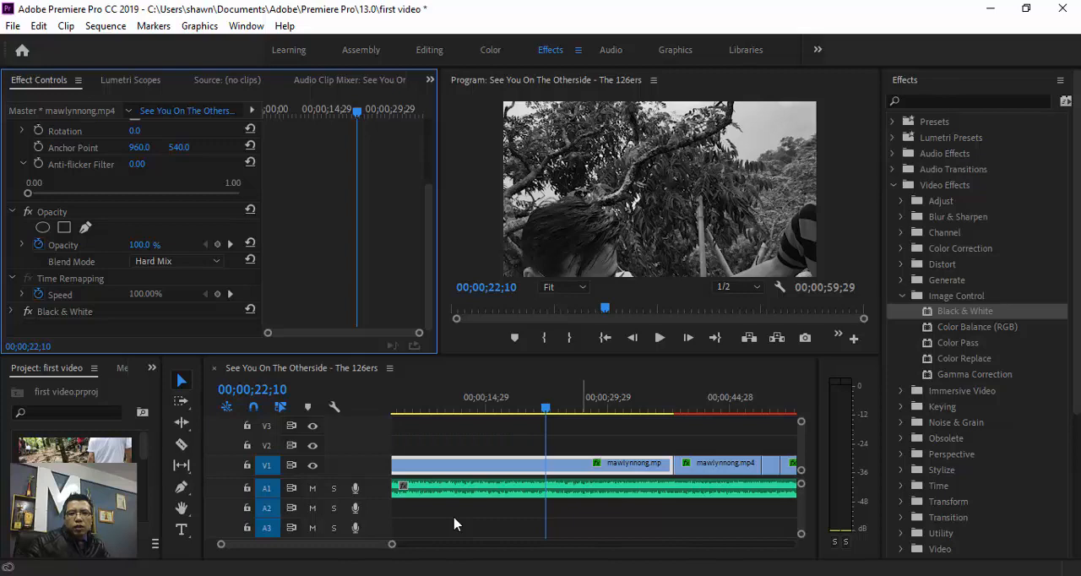
- Play the Black & White clip from 00;00;22;10 to check the effect and return the playhead to the sequence start
{"action": "left_click", "coordinate": [453, 525]}
{"action": "key", "text": "space"}
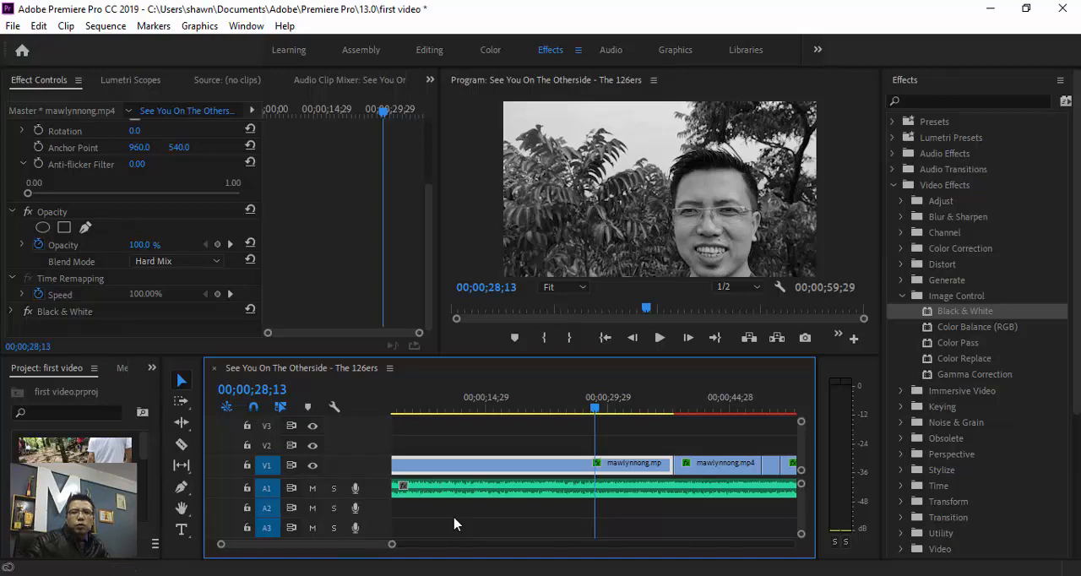
{"action": "mouse_move", "coordinate": [595, 407]}
{"action": "left_mouse_down"}
{"action": "mouse_move", "coordinate": [682, 407]}
{"action": "mouse_move", "coordinate": [392, 408]}
{"action": "left_mouse_up"}
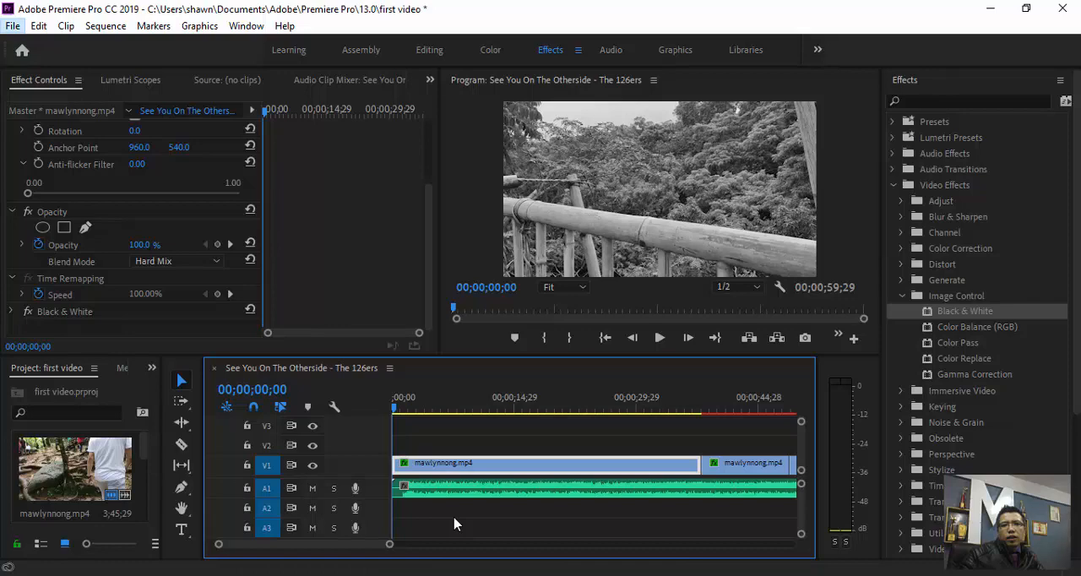
- Open the media export settings for the See You On The Otherside - The 126ers sequence
{"action": "left_click", "coordinate": [13, 26]}
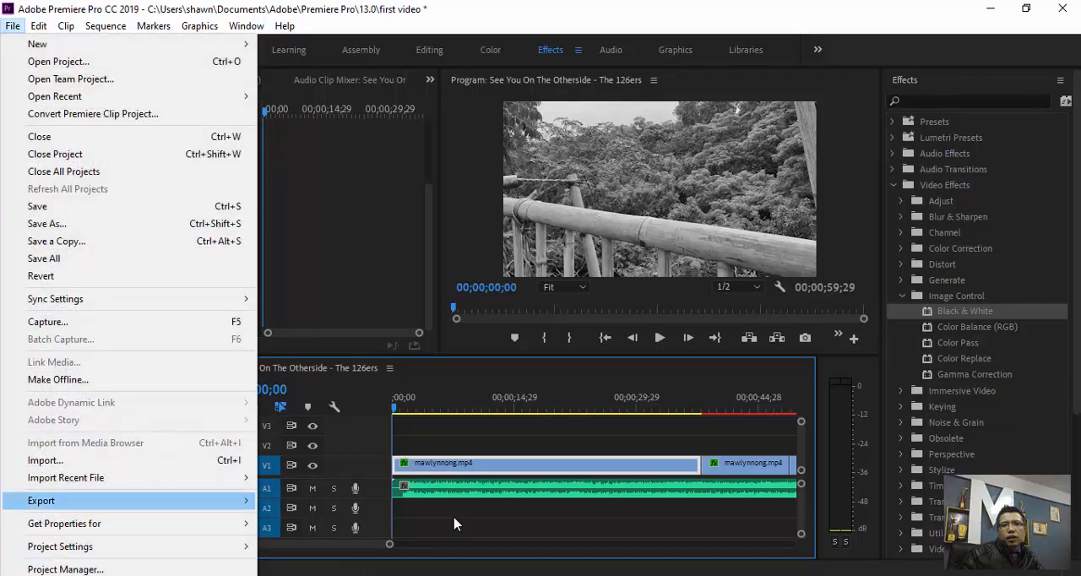
{"action": "mouse_move", "coordinate": [43, 501]}
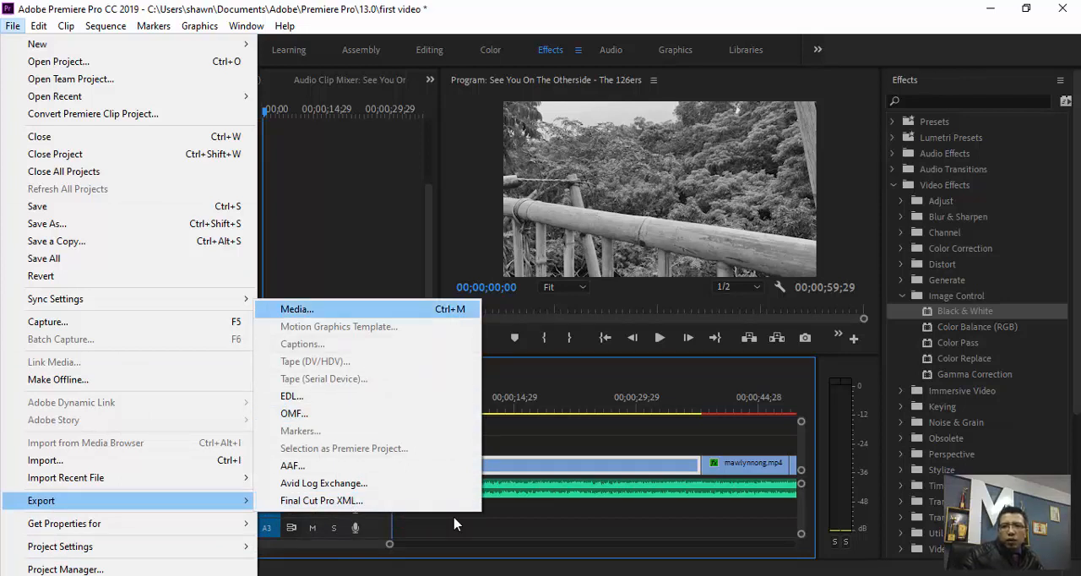
{"action": "left_click", "coordinate": [314, 309]}
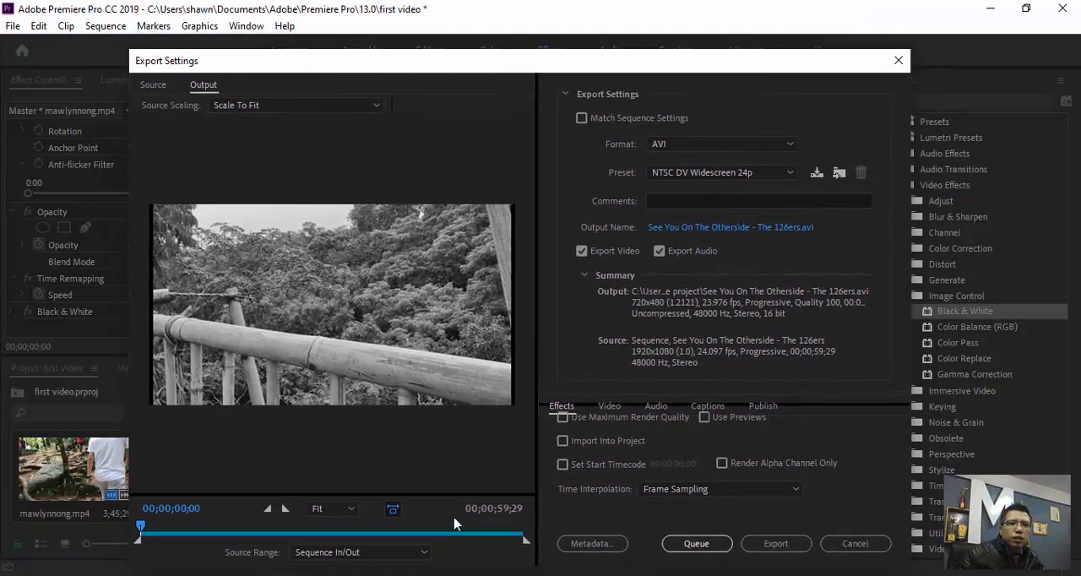
- Try the MPEG4 export format, check its available presets, and set the format back to AVI
{"action": "left_click", "coordinate": [723, 144]}
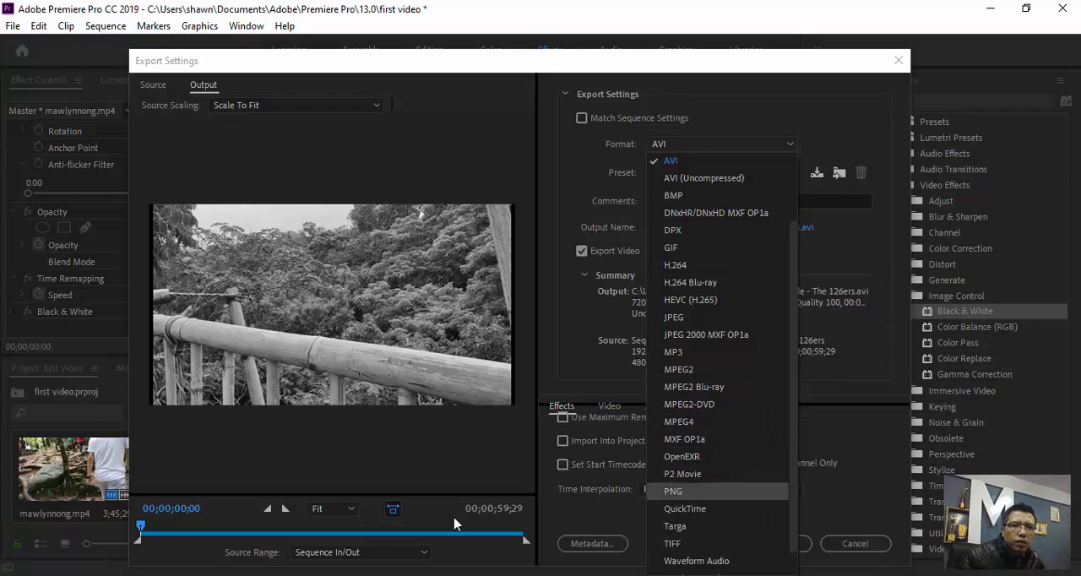
{"action": "scroll", "coordinate": [718, 474], "scroll_direction": "down", "scroll_amount": 1}
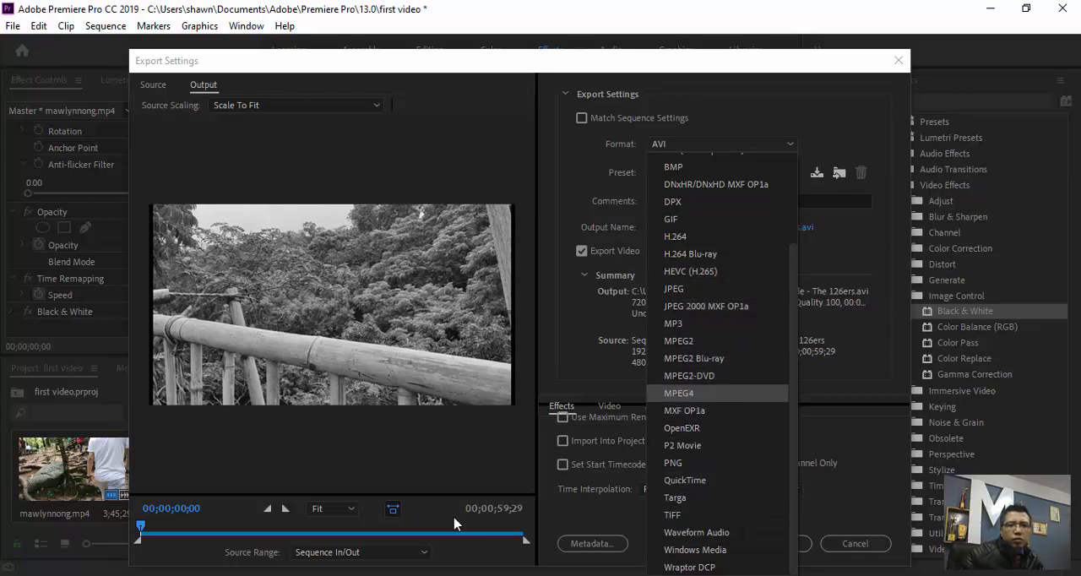
{"action": "left_click", "coordinate": [454, 524]}
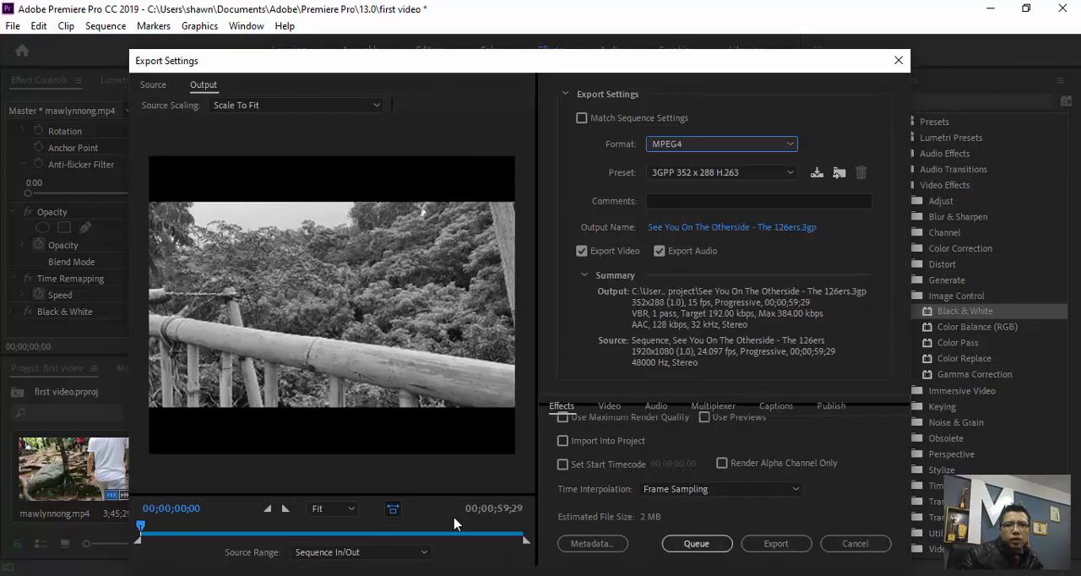
{"action": "left_click", "coordinate": [723, 173]}
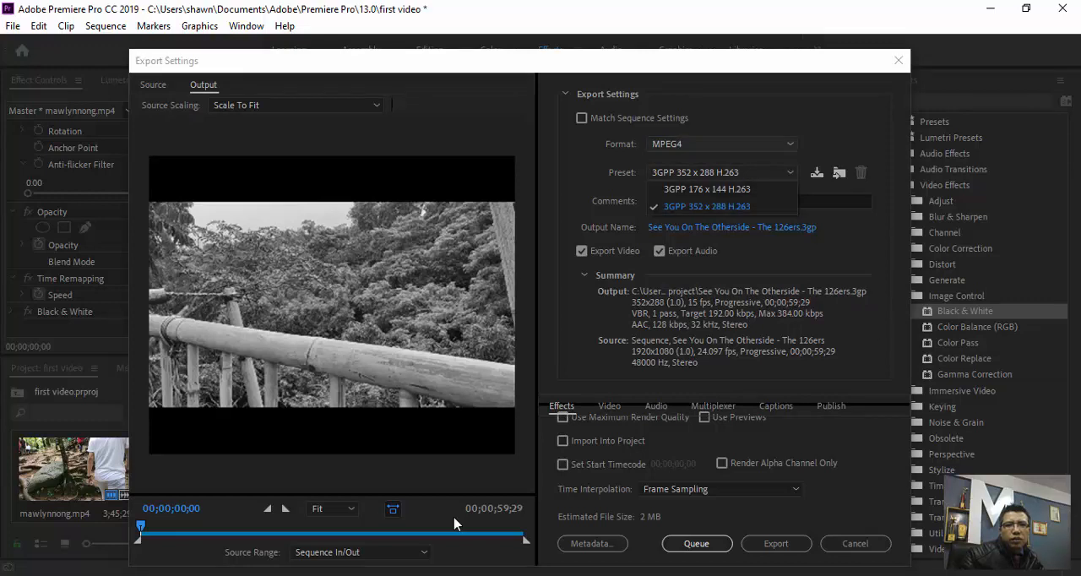
{"action": "left_click", "coordinate": [723, 144]}
{"action": "scroll", "coordinate": [718, 219], "scroll_direction": "up", "scroll_amount": 3}
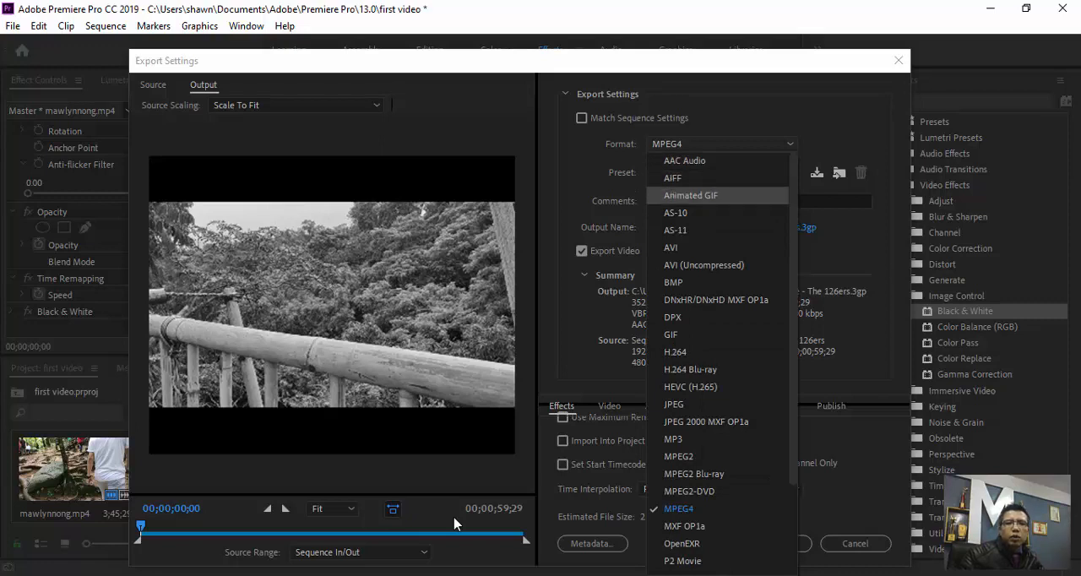
{"action": "left_click", "coordinate": [671, 247]}
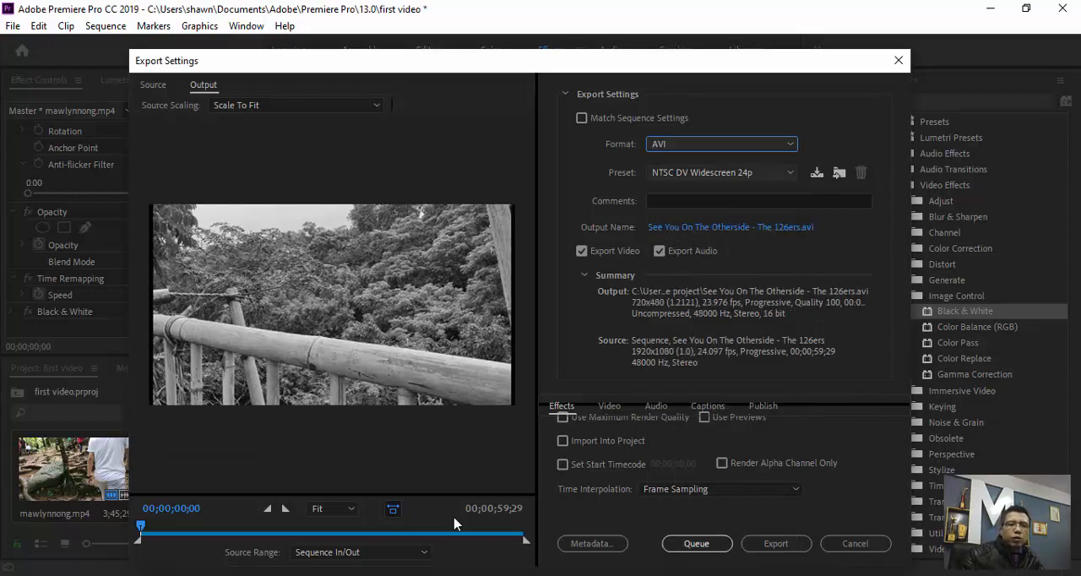
- Look through the AVI export presets and switch the export format to MPEG4
{"action": "left_click", "coordinate": [723, 172]}
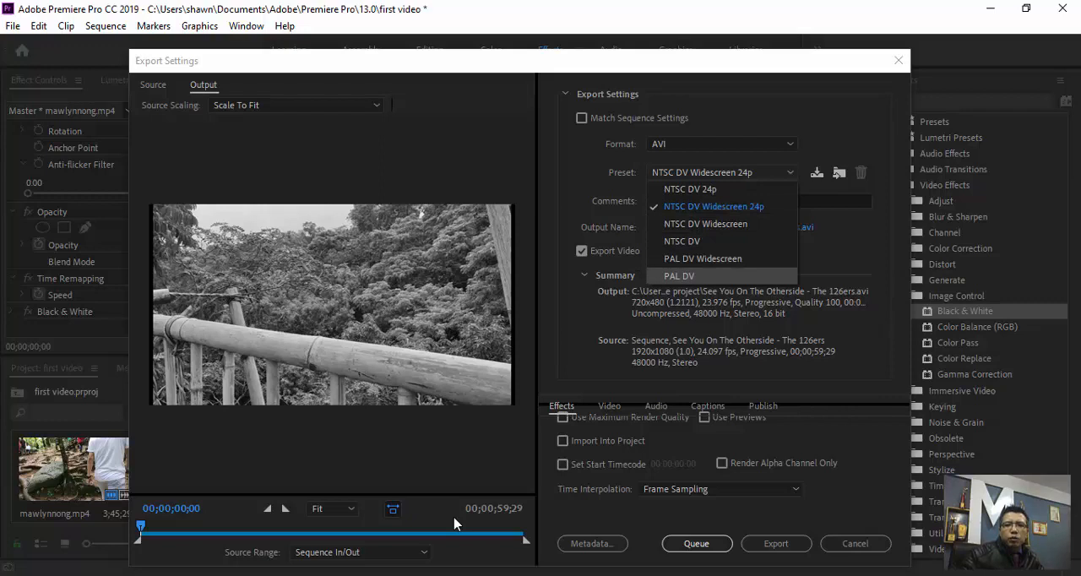
{"action": "key", "text": "Up"}
{"action": "key", "text": "Up"}
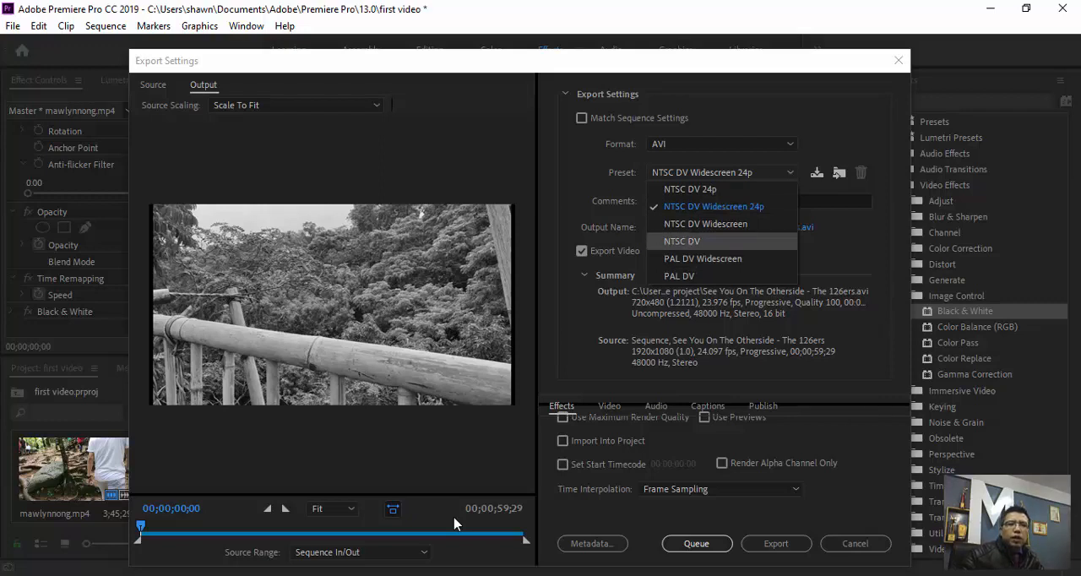
{"action": "left_click", "coordinate": [781, 145]}
{"action": "left_click", "coordinate": [781, 144]}
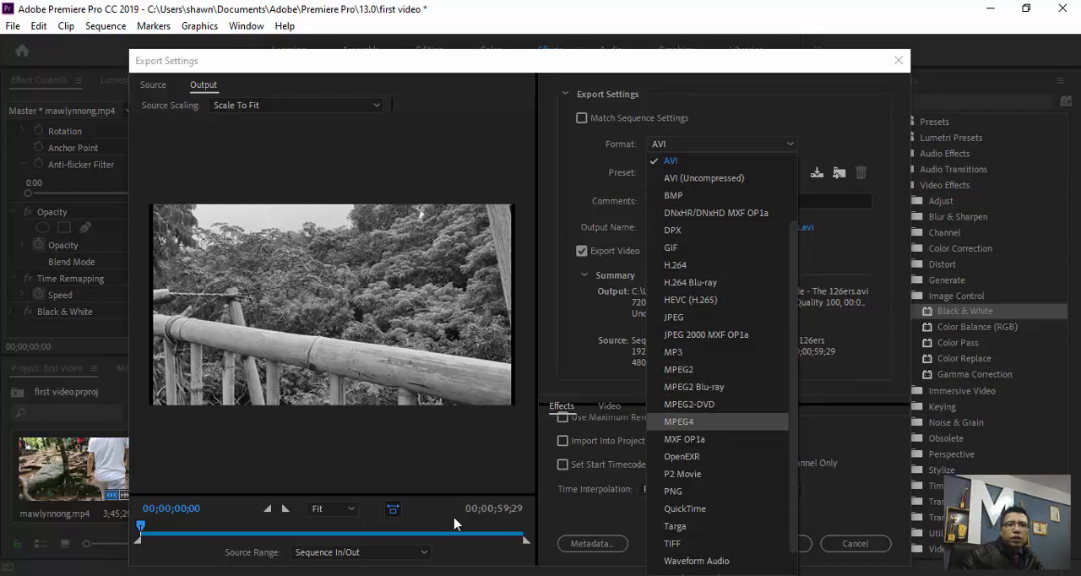
{"action": "key", "text": "Escape"}
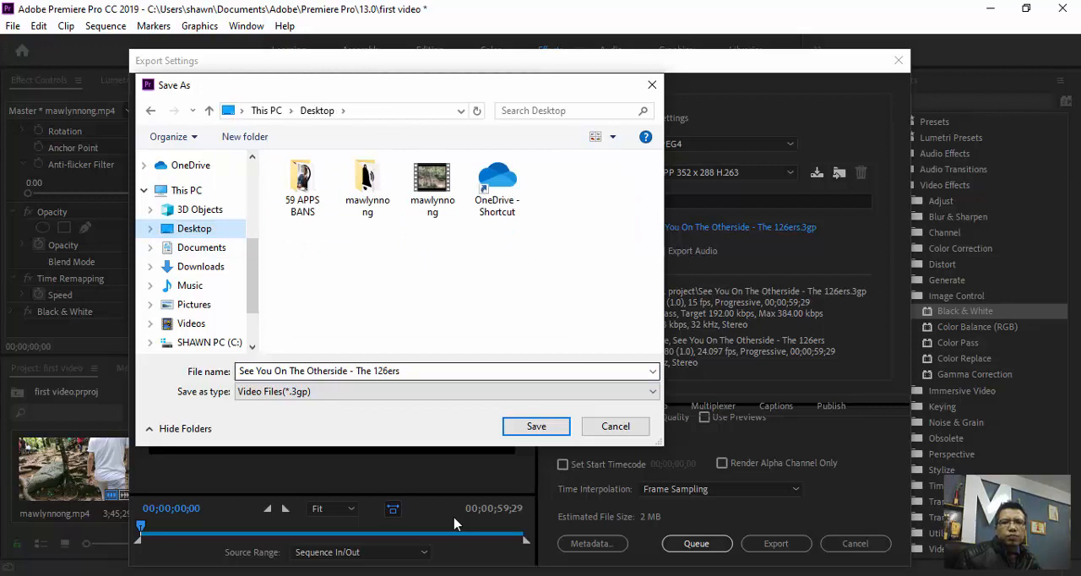
- Shorten the output file name to See You On The Otherside and save it to the Desktop location
{"action": "key", "text": "End"}
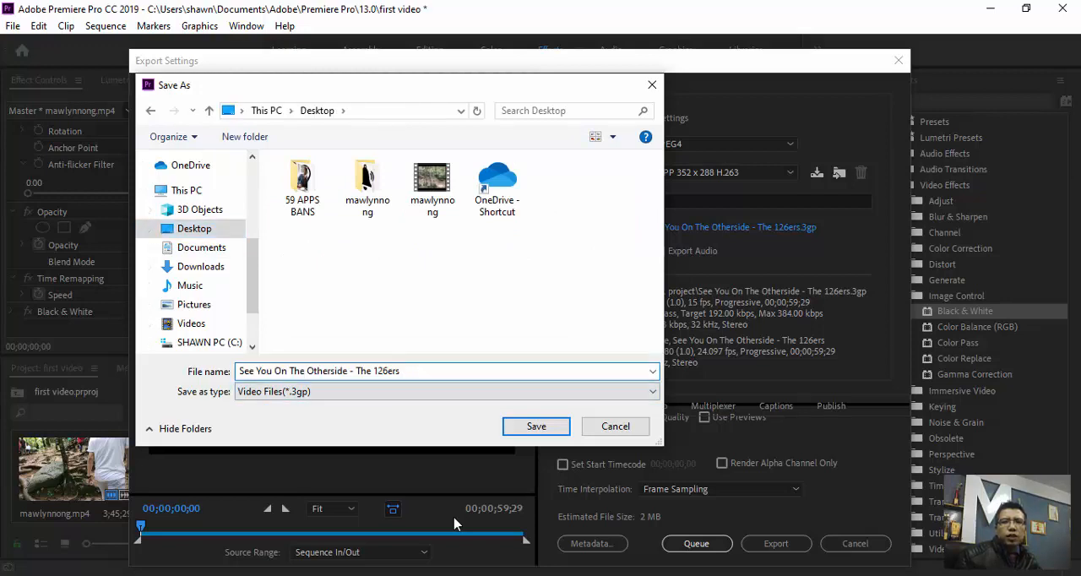
{"action": "key", "text": "shift+Left"}
{"action": "key", "text": "shift+Left"}
{"action": "key", "text": "shift+Left"}
{"action": "key", "text": "shift+Left"}
{"action": "key", "text": "shift+Left"}
{"action": "key", "text": "shift+Left"}
{"action": "key", "text": "shift+Left"}
{"action": "key", "text": "shift+Left"}
{"action": "key", "text": "shift+Left"}
{"action": "key", "text": "shift+Left"}
{"action": "key", "text": "shift+Left"}
{"action": "key", "text": "shift+Left"}
{"action": "key", "text": "shift+Left"}
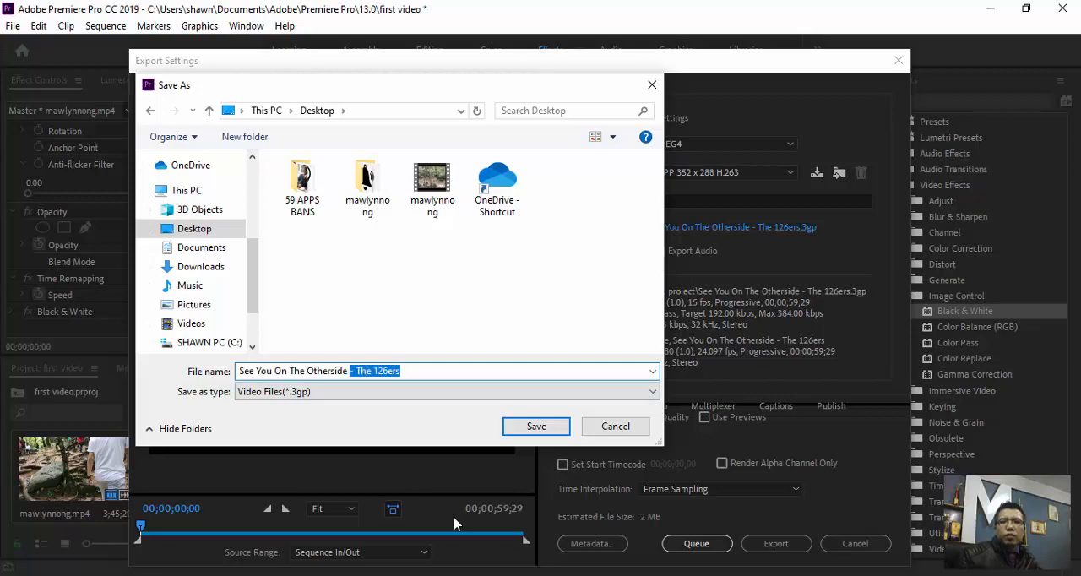
{"action": "key", "text": "BackSpace"}
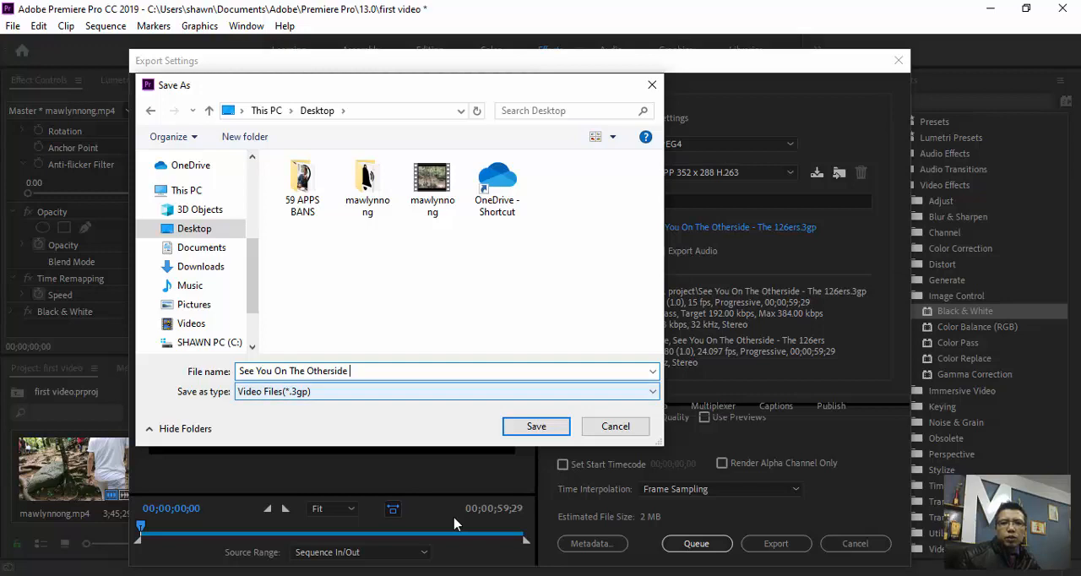
{"action": "key", "text": "alt+Down"}
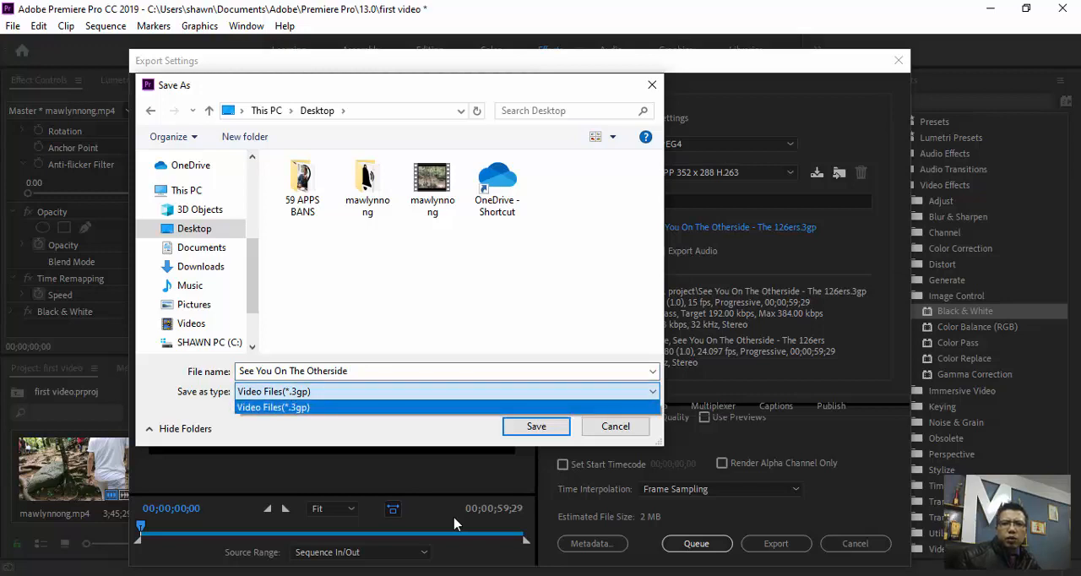
{"action": "key", "text": "Return"}
{"action": "key", "text": "Tab"}
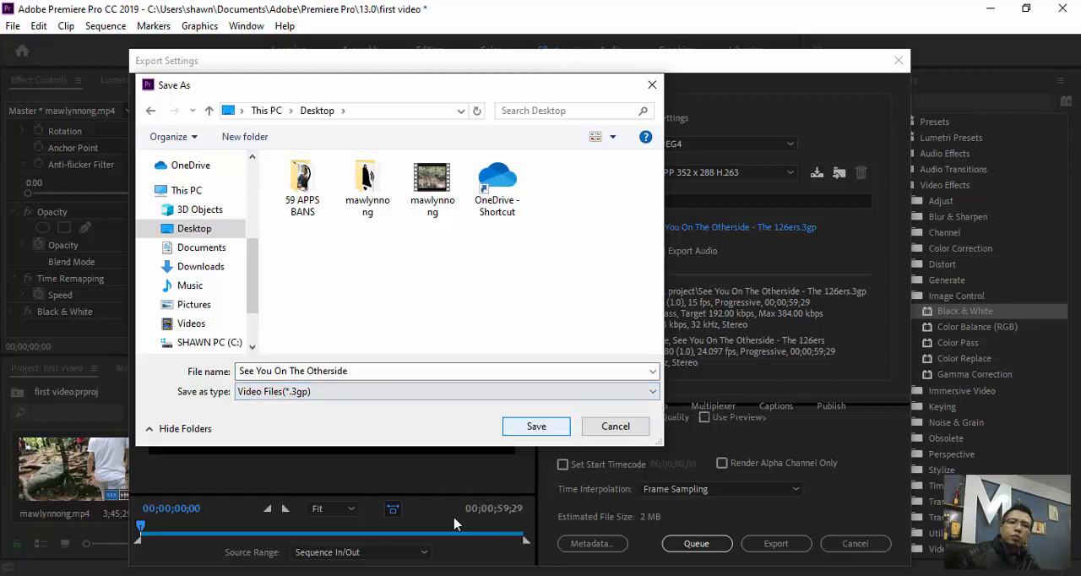
{"action": "key", "text": "Return"}
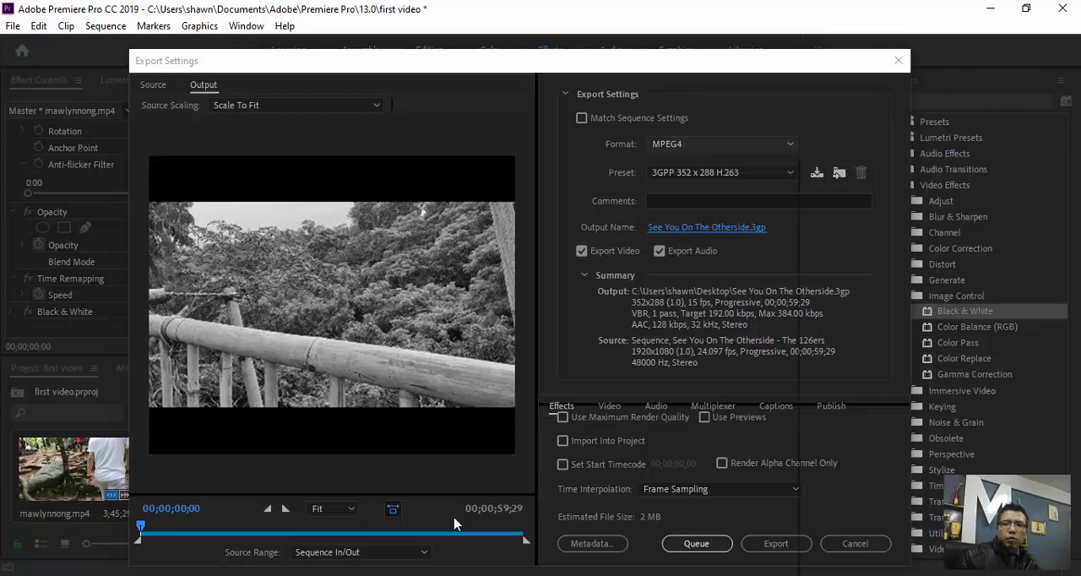
- Set the export format to AVI with the NTSC DV 24p preset
{"action": "left_click", "coordinate": [725, 144]}
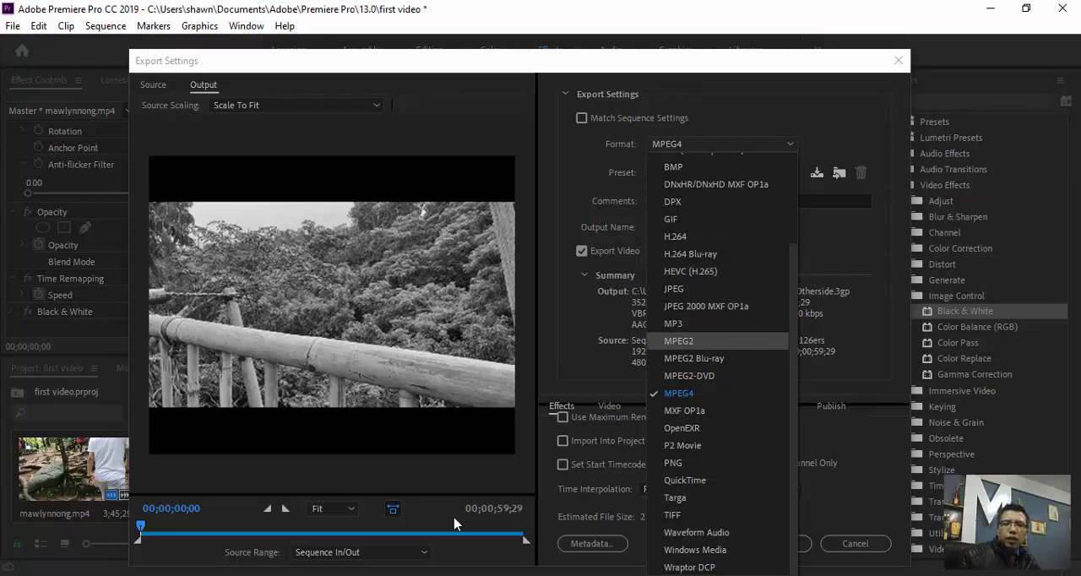
{"action": "scroll", "coordinate": [718, 342], "scroll_direction": "up", "scroll_amount": 3}
{"action": "left_click", "coordinate": [676, 248]}
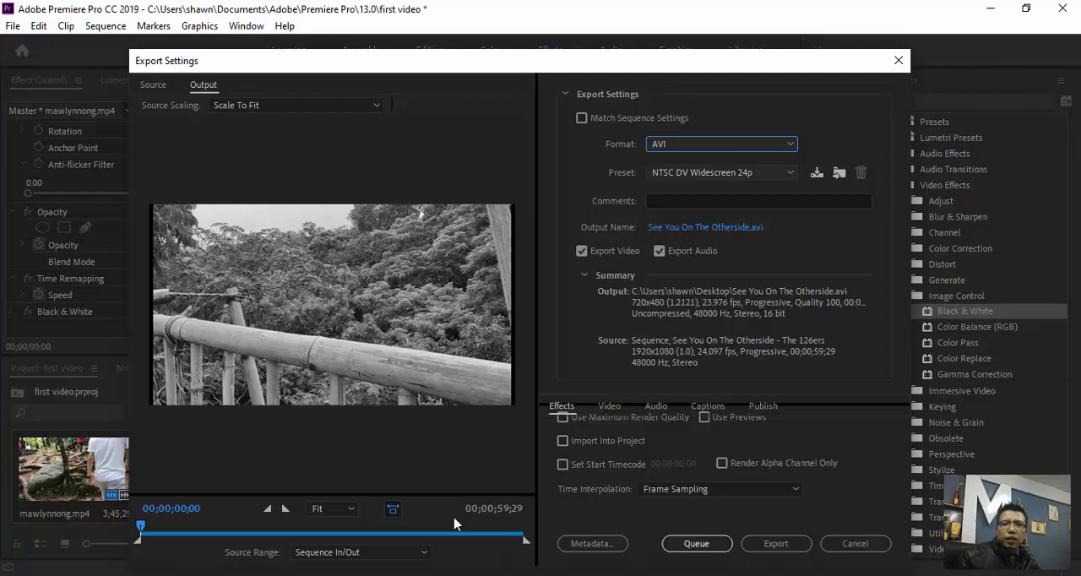
{"action": "left_click", "coordinate": [722, 172]}
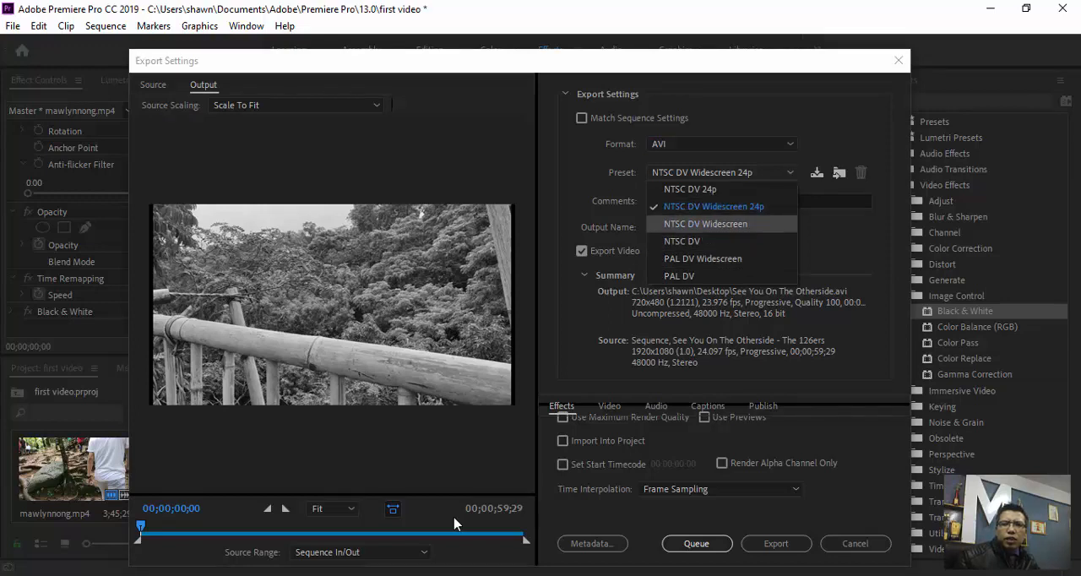
{"action": "key", "text": "Escape"}
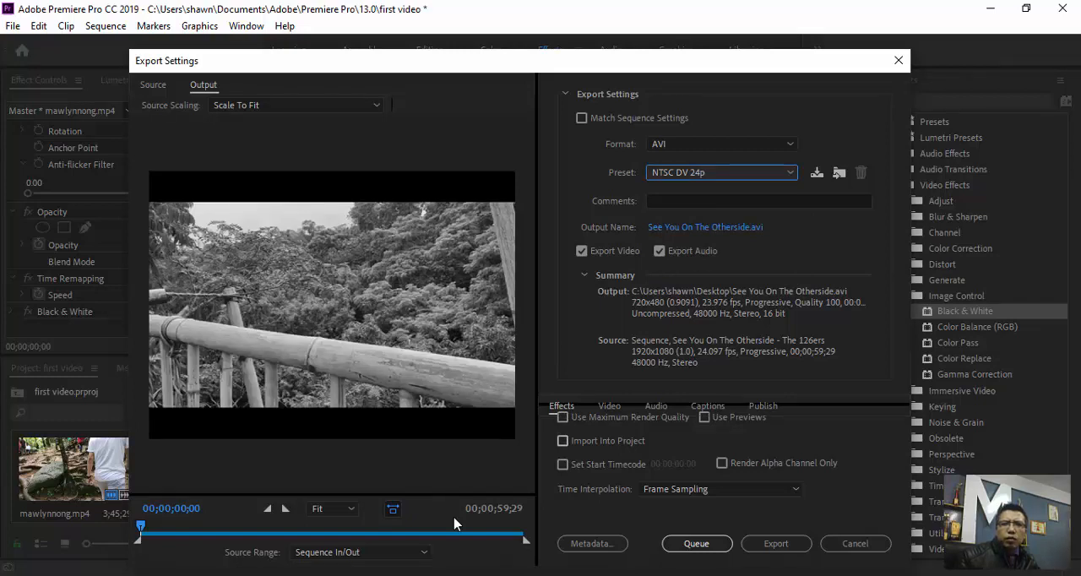
- Enable Use Maximum Render Quality and export the sequence immediately with the current settings
{"action": "left_click", "coordinate": [562, 418]}
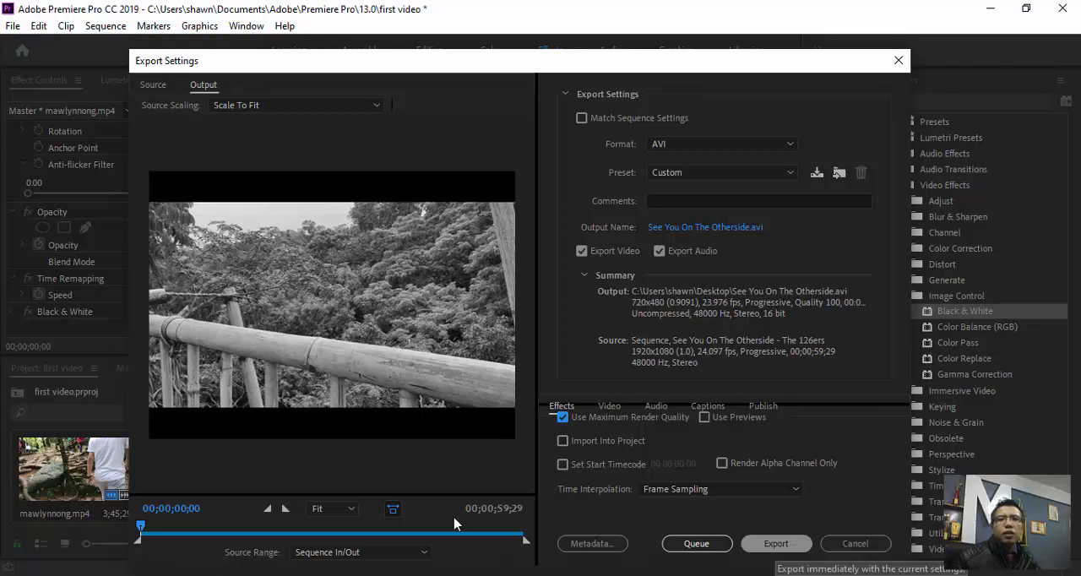
{"action": "left_click", "coordinate": [776, 543]}
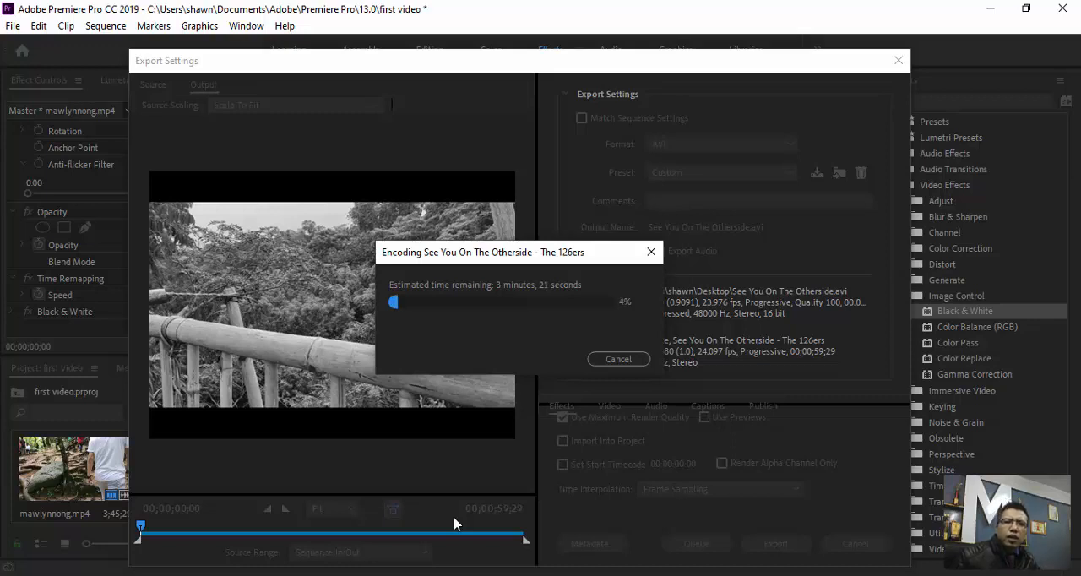
{"action": "key", "text": "alt+Tab"}
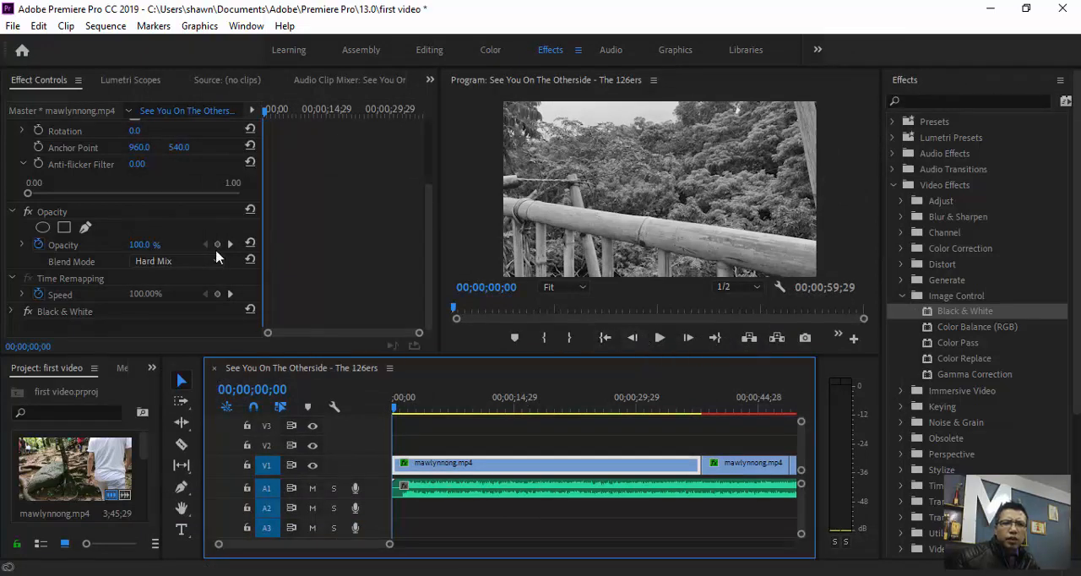
- Save the project and open the exported See You On The Otherside video from the Windows desktop
{"action": "left_click", "coordinate": [13, 27]}
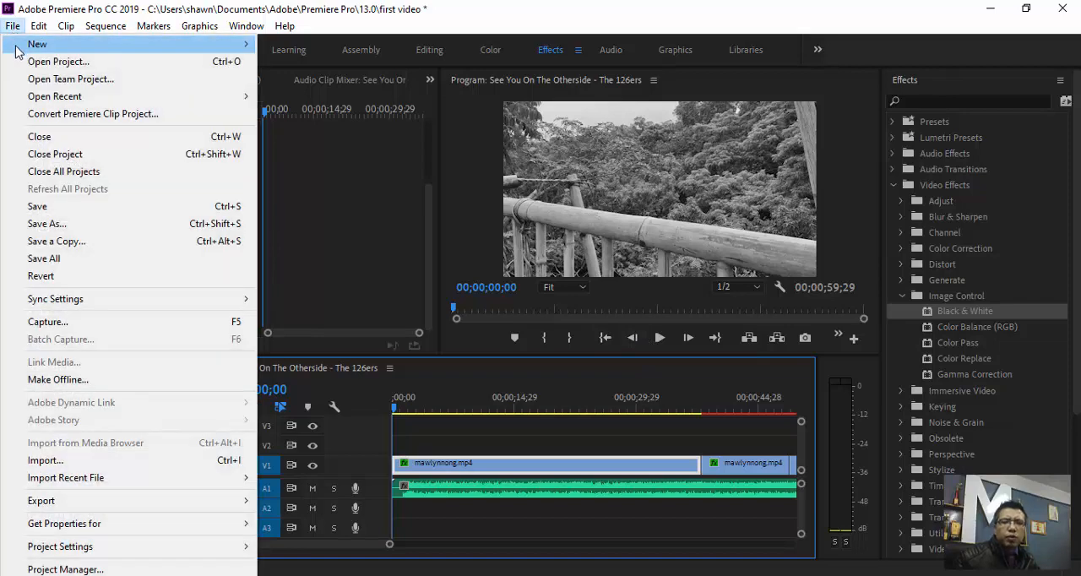
{"action": "left_click", "coordinate": [38, 207]}
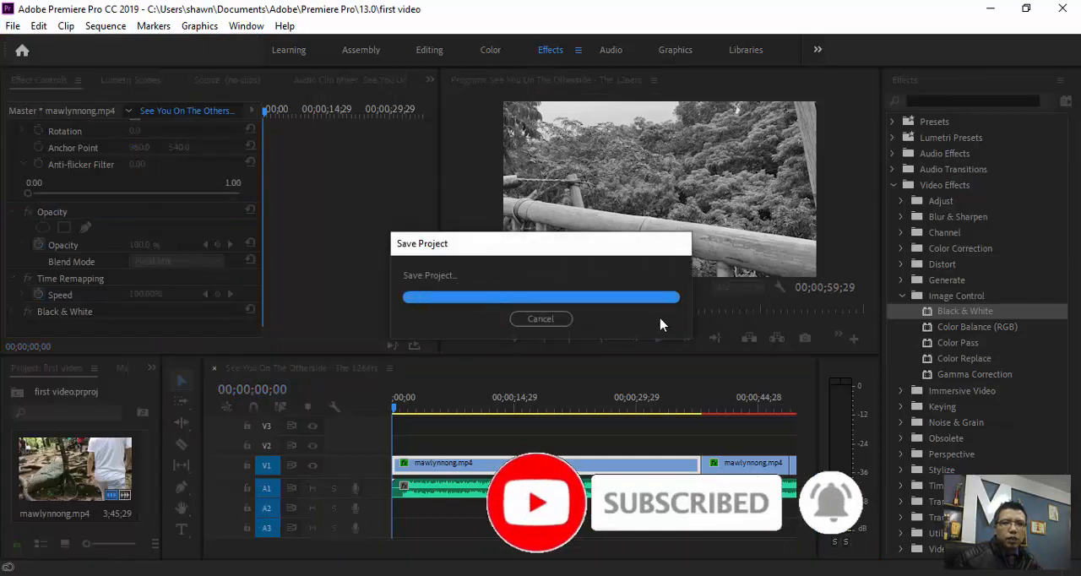
{"action": "left_click", "coordinate": [988, 10]}
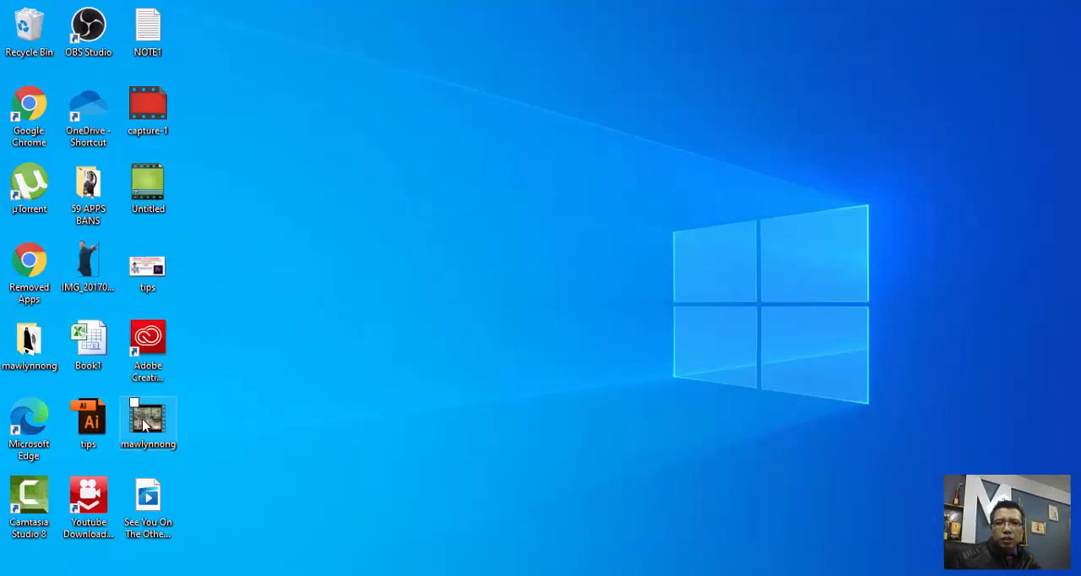
{"action": "double_click", "coordinate": [153, 502]}
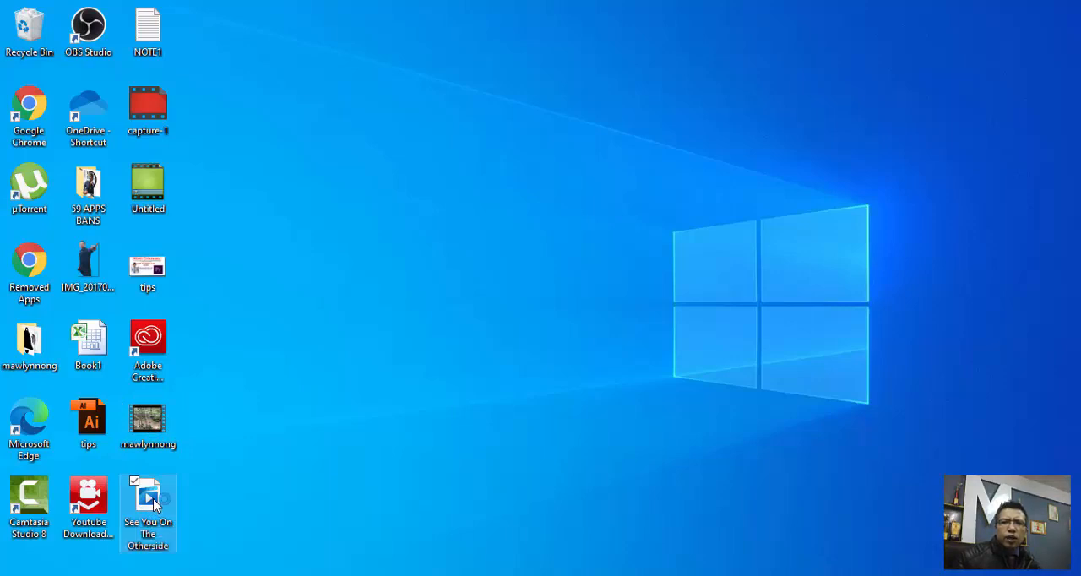